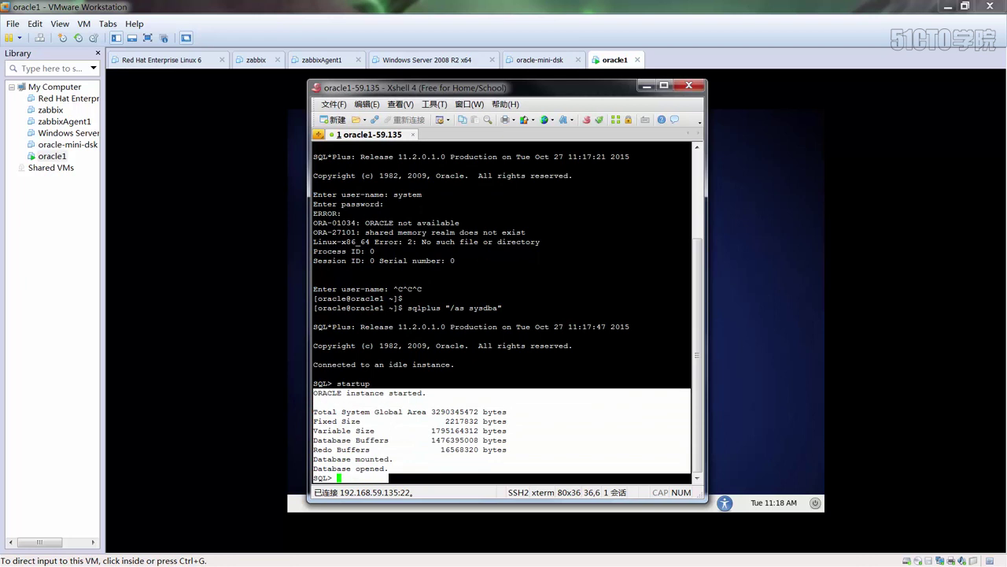
Step: Leave SQL*Plus with exit once the sysdba instance is started and open
{"action": "left_click", "coordinate": [313, 393]}
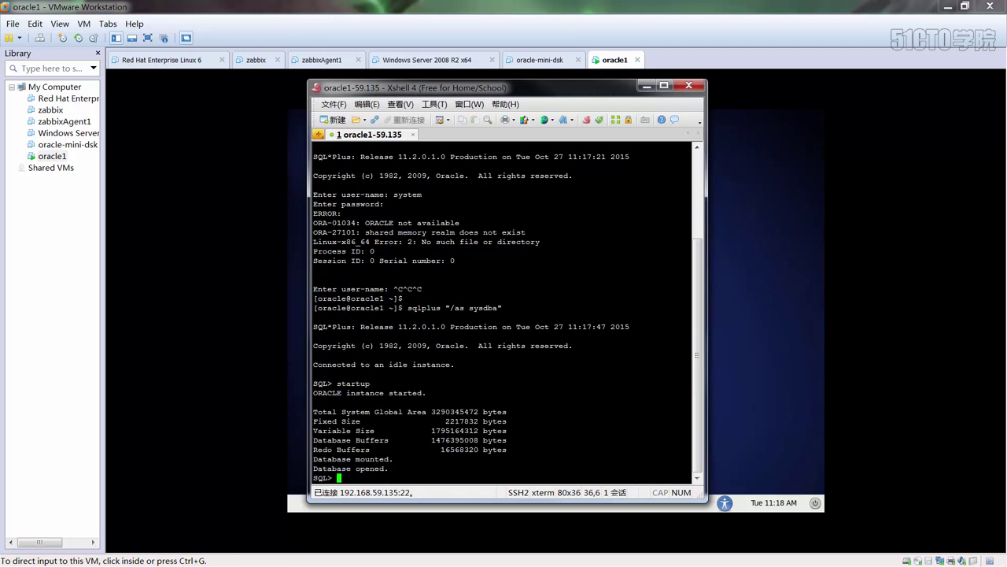
{"action": "type", "text": "exit"}
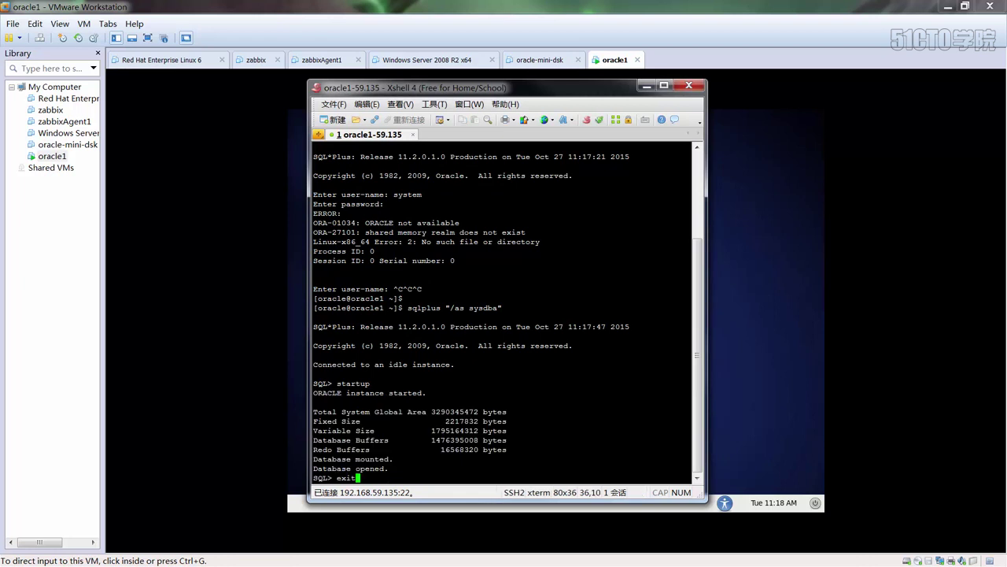
{"action": "key", "text": "Return"}
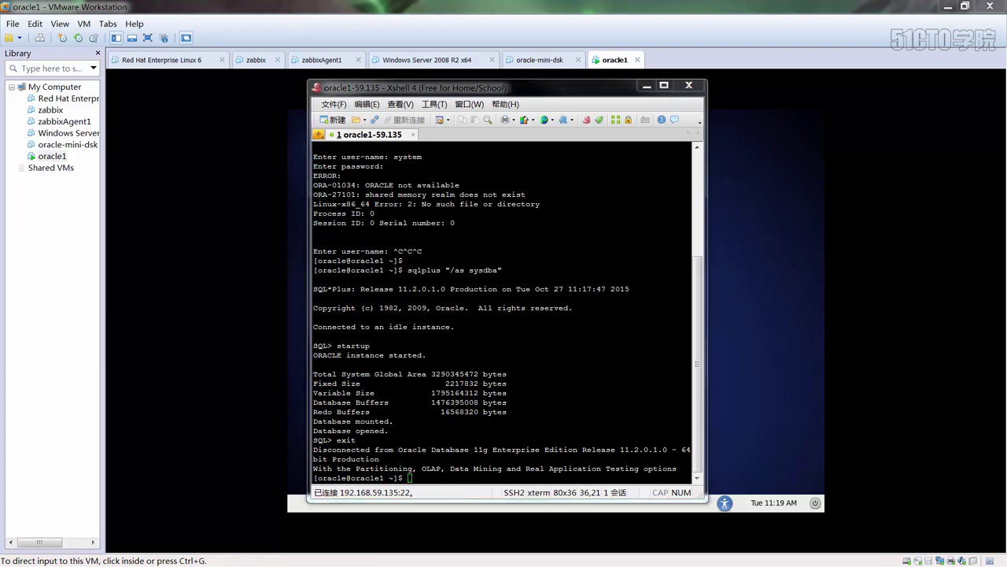
Step: Run lsnrctl start and check the listener endpoint on port 1521
{"action": "key", "text": "alt+Tab"}
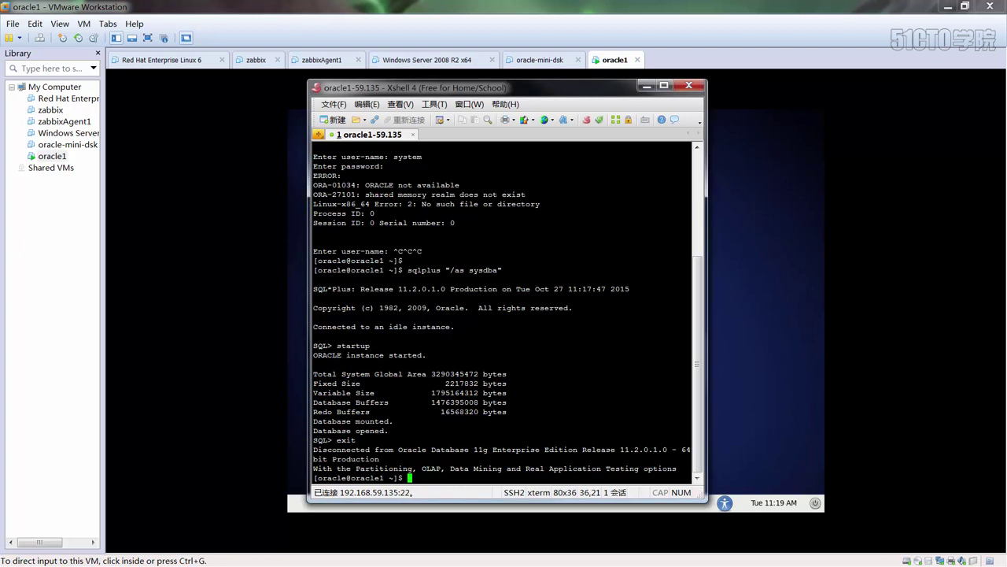
{"action": "type", "text": "lsnrctl start"}
{"action": "key", "text": "Return"}
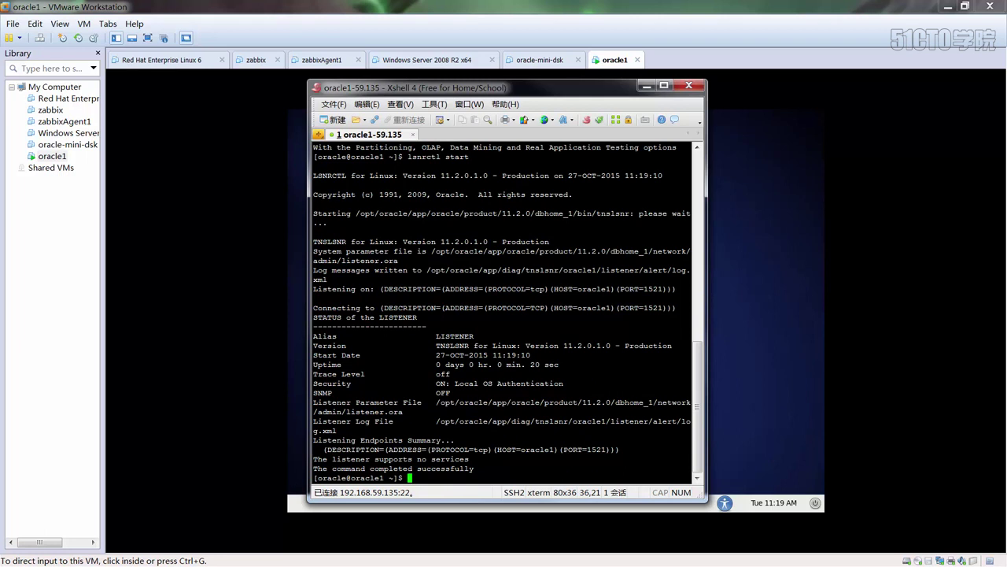
{"action": "left_click_drag", "start_coordinate": [492, 468], "coordinate": [314, 440]}
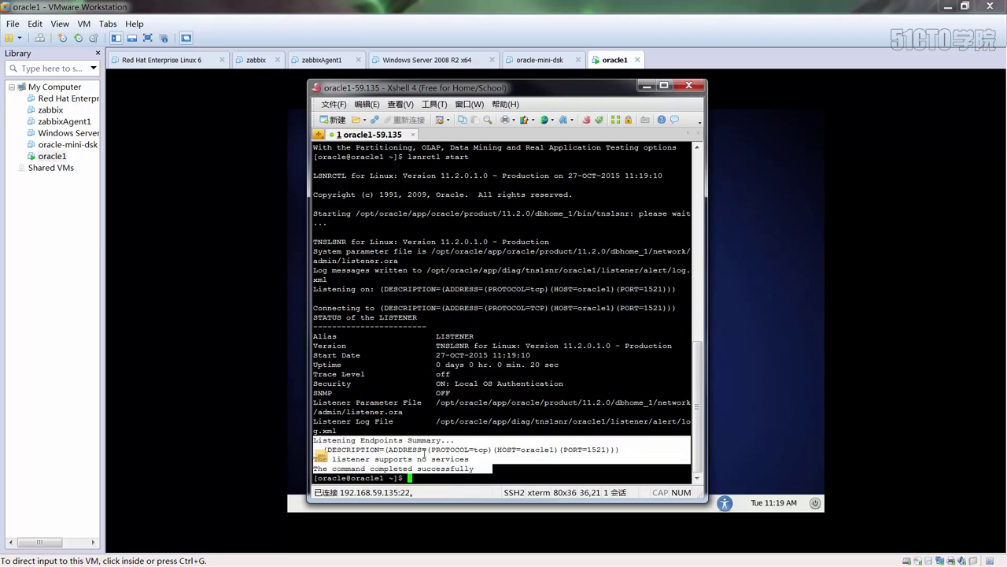
{"action": "left_click", "coordinate": [425, 454]}
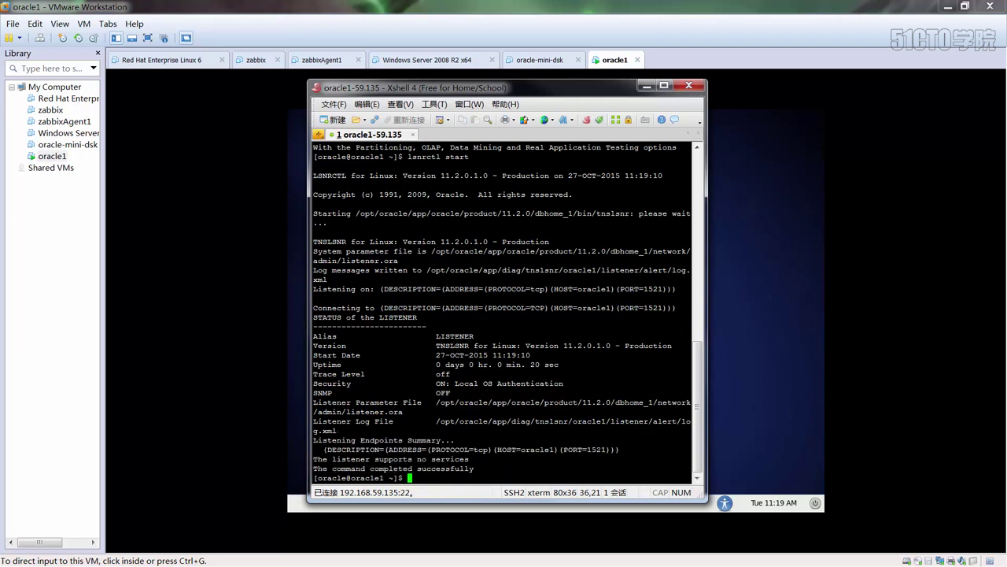
Step: Switch to the Windows Server 2008 R2 x64 virtual machine and power it on
{"action": "left_click", "coordinate": [646, 85]}
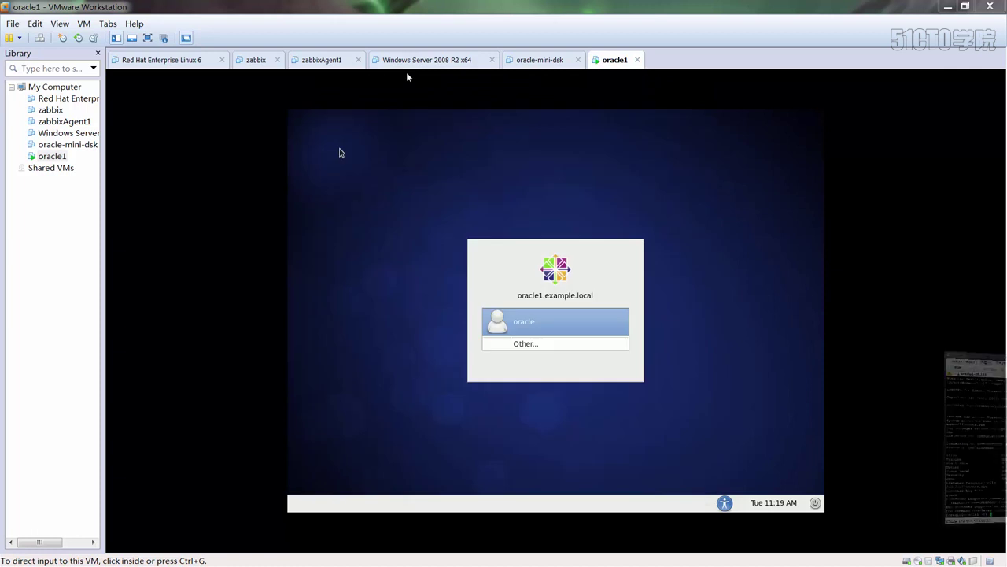
{"action": "left_click", "coordinate": [415, 65]}
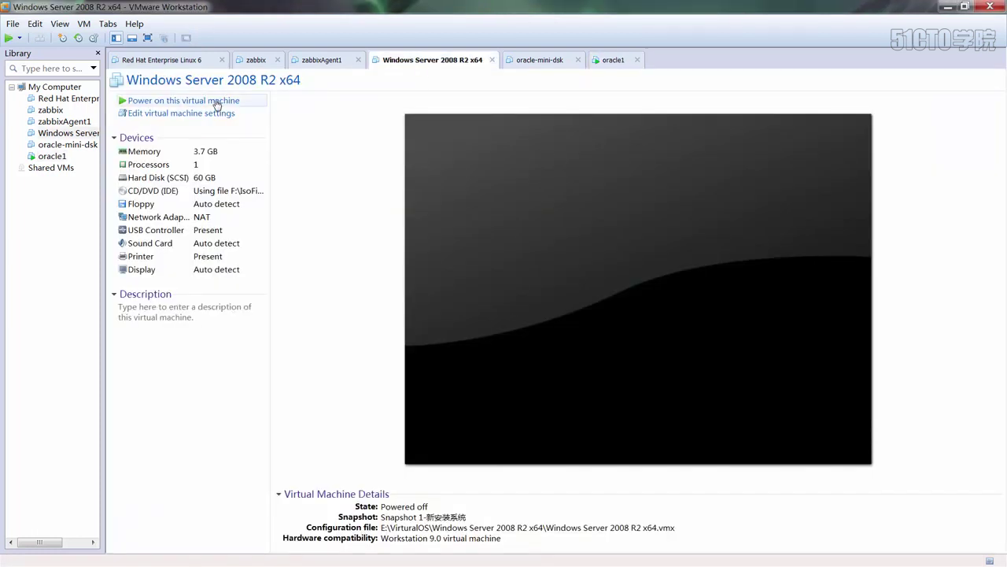
{"action": "left_click", "coordinate": [217, 101]}
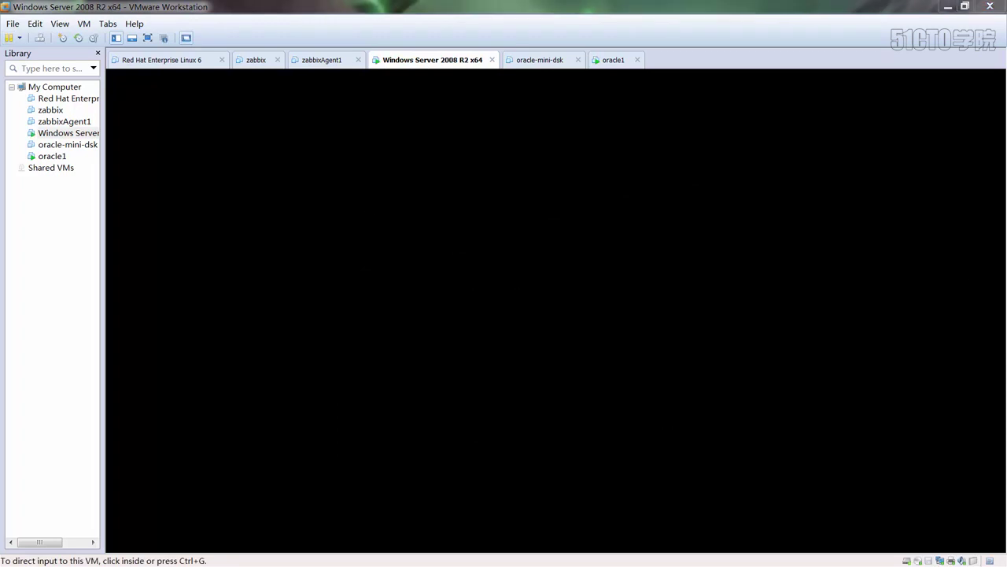
Step: Start Windows normally and log in as Administrator
{"action": "left_click", "coordinate": [681, 281]}
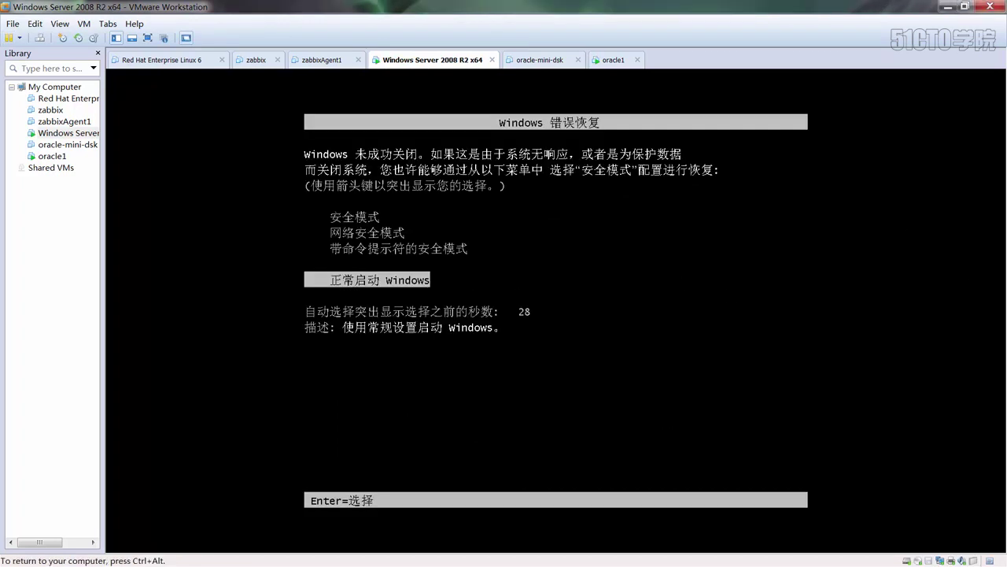
{"action": "key", "text": "Return"}
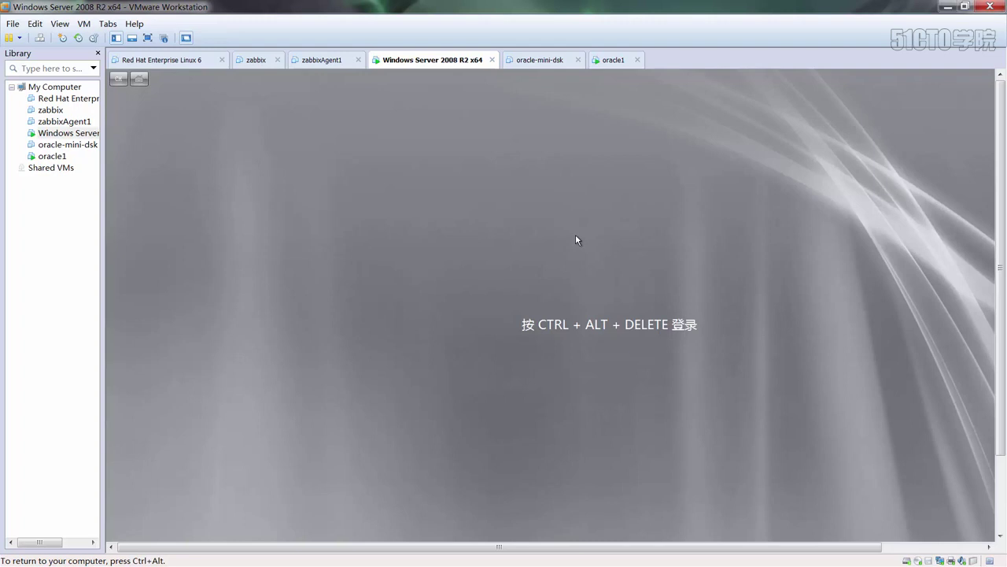
{"action": "key", "text": "ctrl+alt+Delete"}
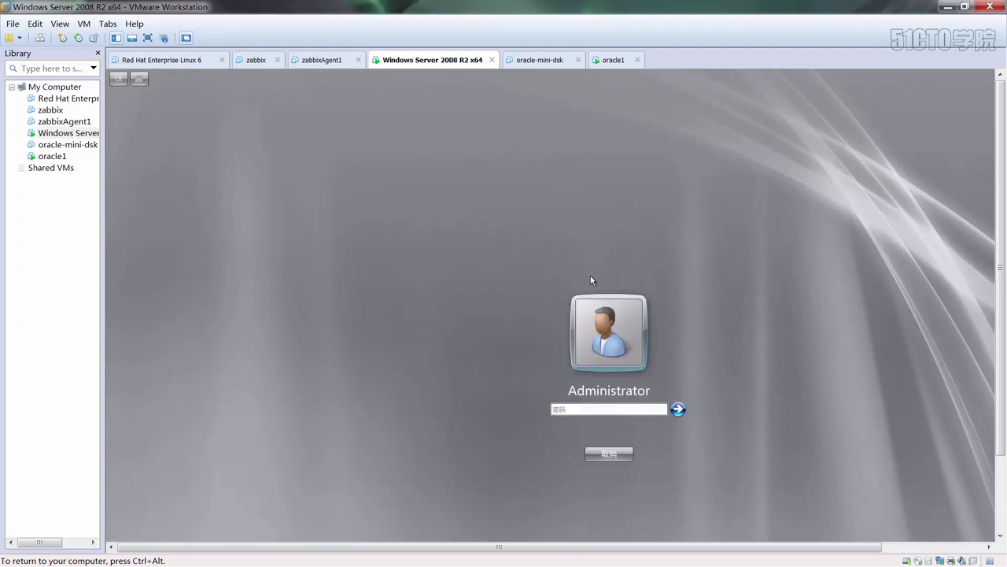
{"action": "key", "text": "Return"}
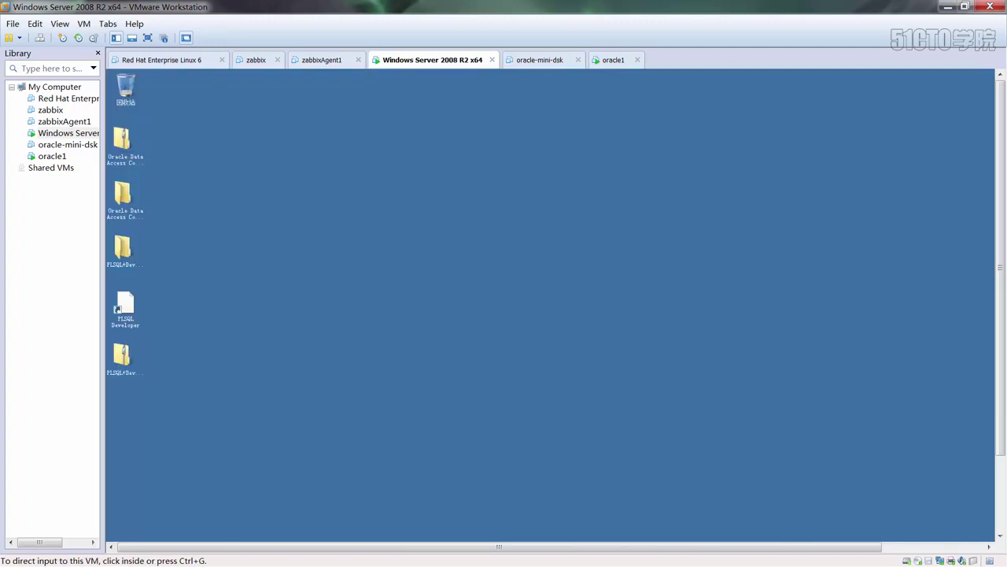
Step: Dismiss the Shutdown Event Tracker with the comment 'oracle'
{"action": "left_click", "coordinate": [461, 167]}
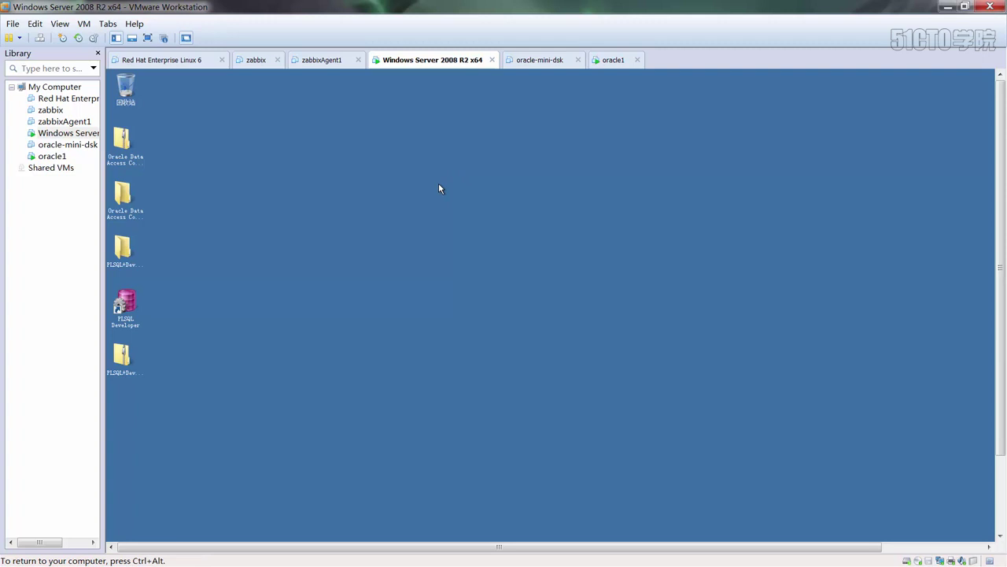
{"action": "key", "text": "ctrl+alt"}
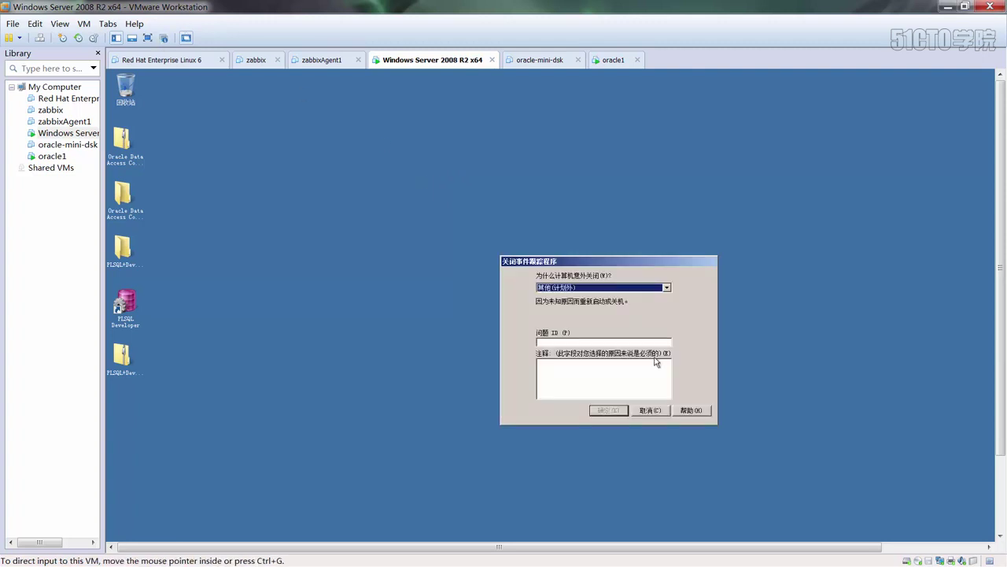
{"action": "left_click", "coordinate": [632, 377]}
{"action": "type", "text": "oracle"}
{"action": "left_click", "coordinate": [614, 411]}
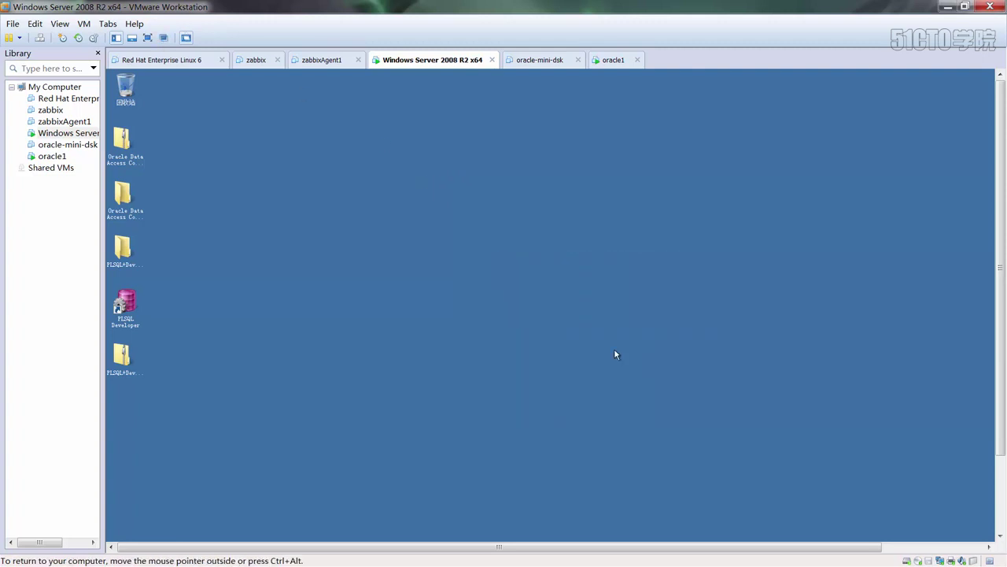
Step: Show the VM full screen and select the PLSQL Developer desktop shortcut
{"action": "left_click", "coordinate": [147, 38]}
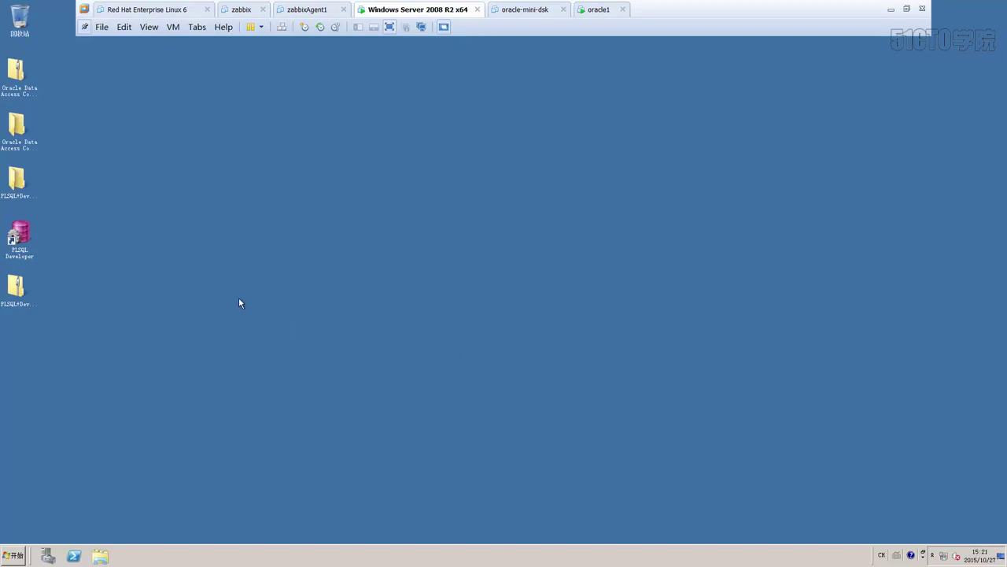
{"action": "left_click", "coordinate": [19, 235]}
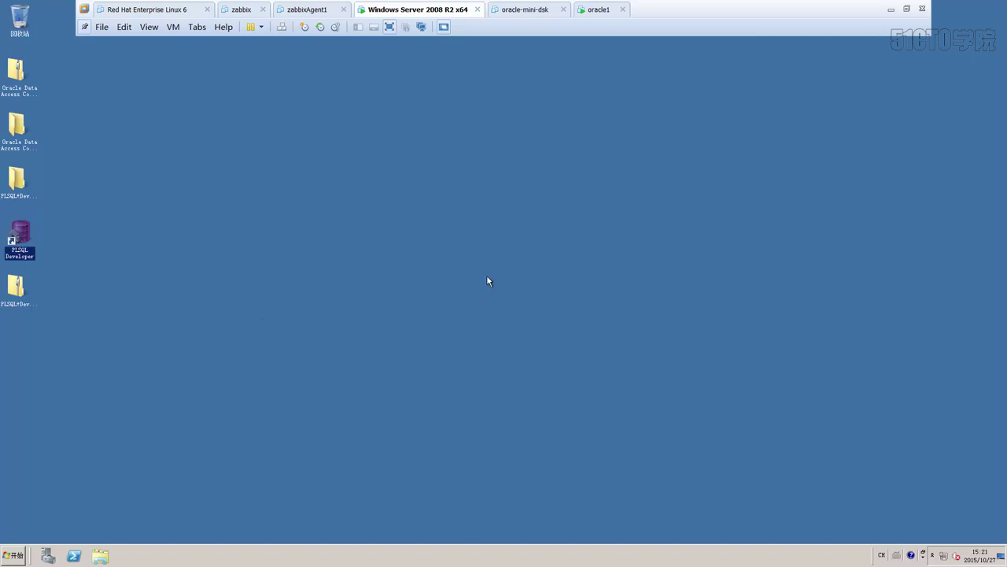
Step: Launch PL/SQL Developer and log on as system with its password, getting ORA-12154
{"action": "key", "text": "Return"}
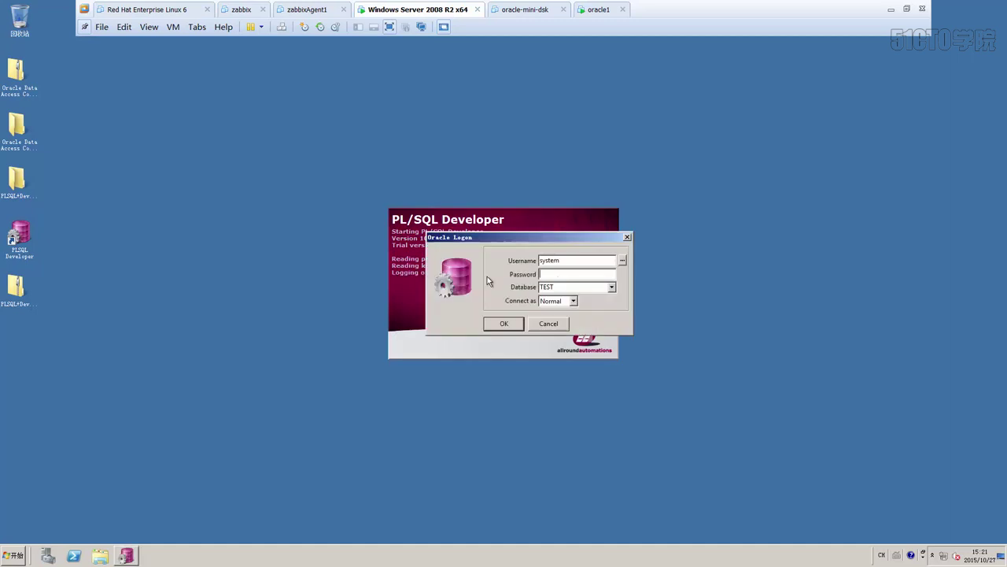
{"action": "key", "text": "Return"}
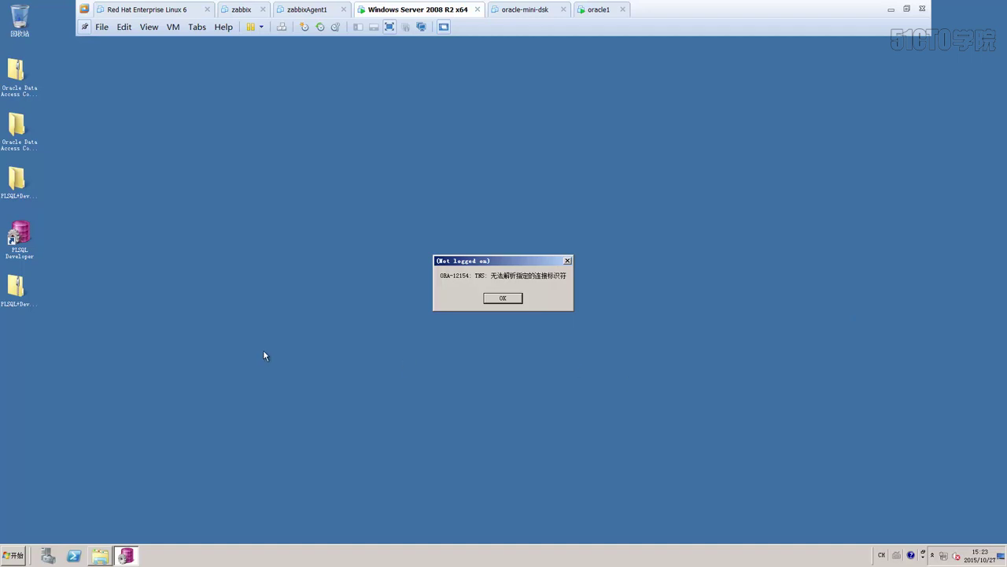
Step: Open tnsnames.ora from the Admin folder in Notepad and find the TESTxx alias
{"action": "left_click", "coordinate": [101, 556]}
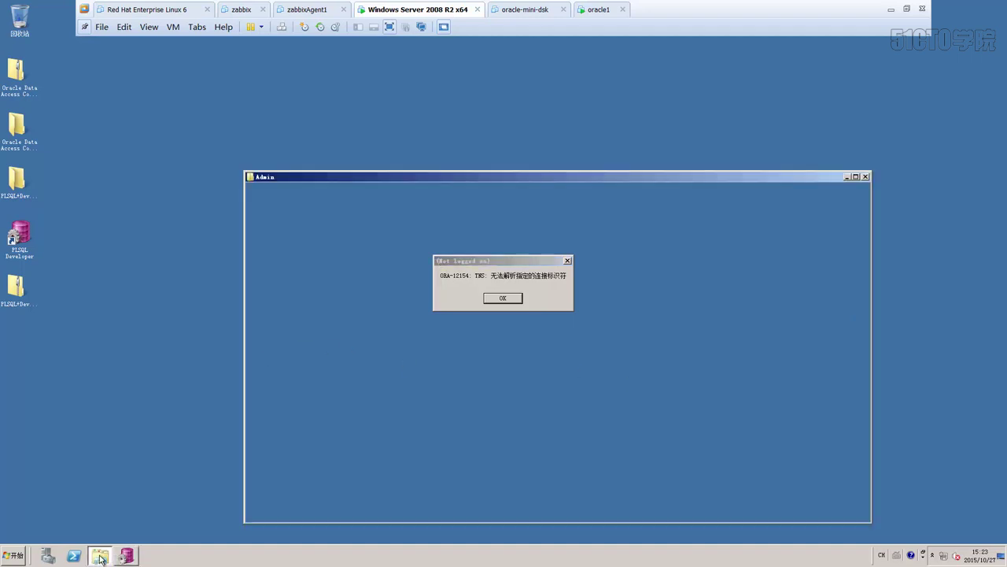
{"action": "double_click", "coordinate": [405, 262]}
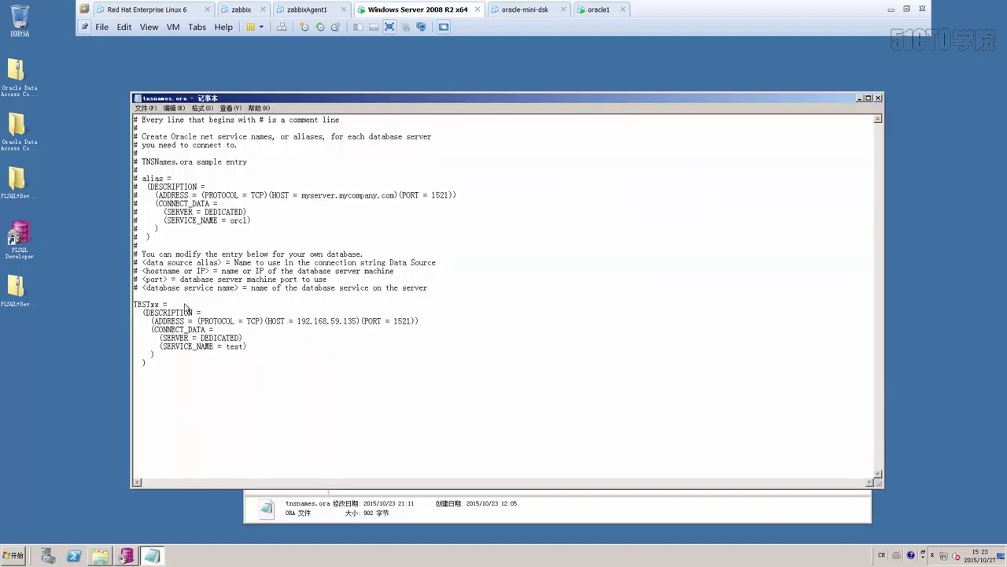
{"action": "double_click", "coordinate": [160, 304]}
{"action": "left_click", "coordinate": [162, 307]}
{"action": "left_click", "coordinate": [860, 98]}
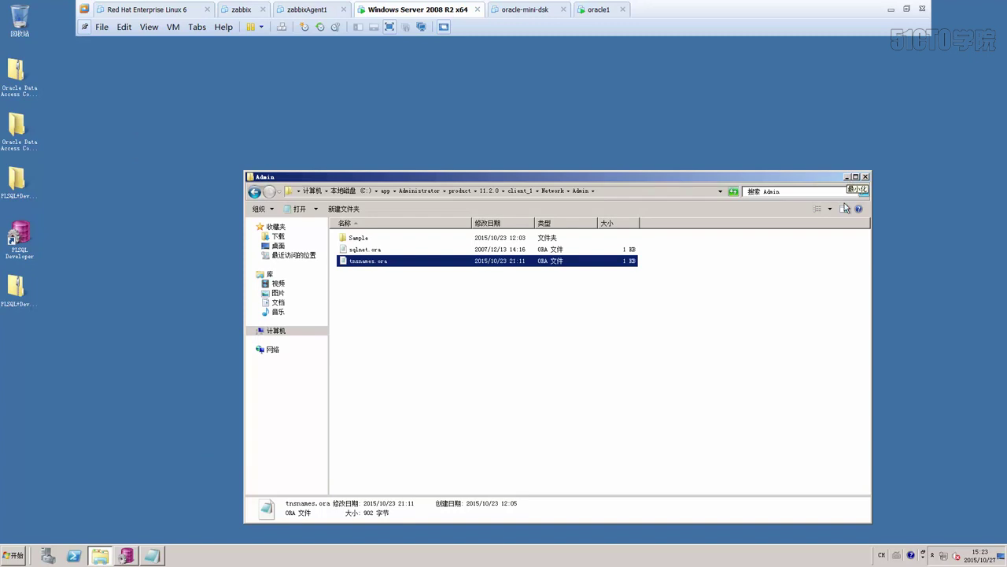
Step: Minimize the Admin folder, recheck the TESTxx alias in tnsnames.ora, then hide Notepad
{"action": "left_click", "coordinate": [158, 296]}
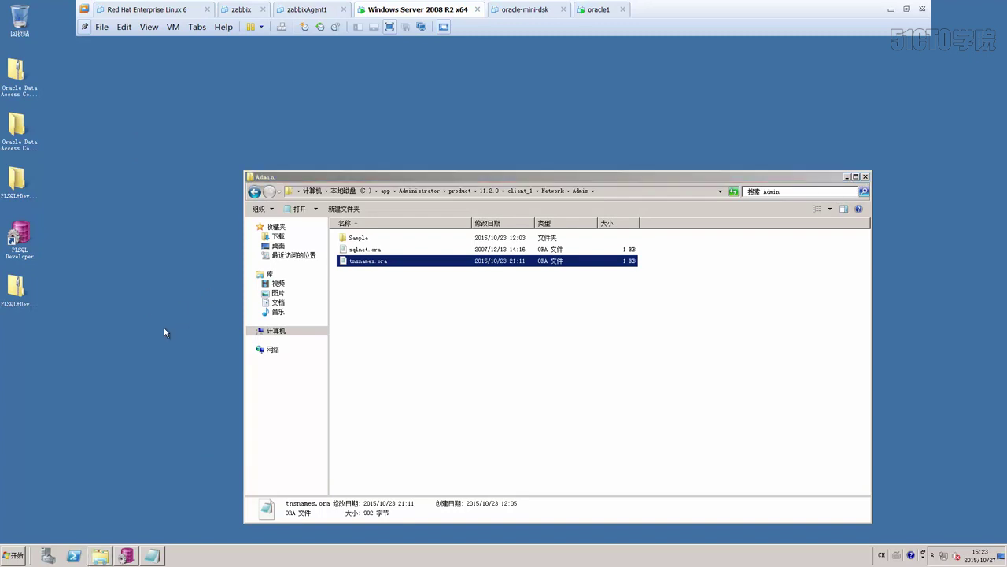
{"action": "left_click", "coordinate": [847, 176]}
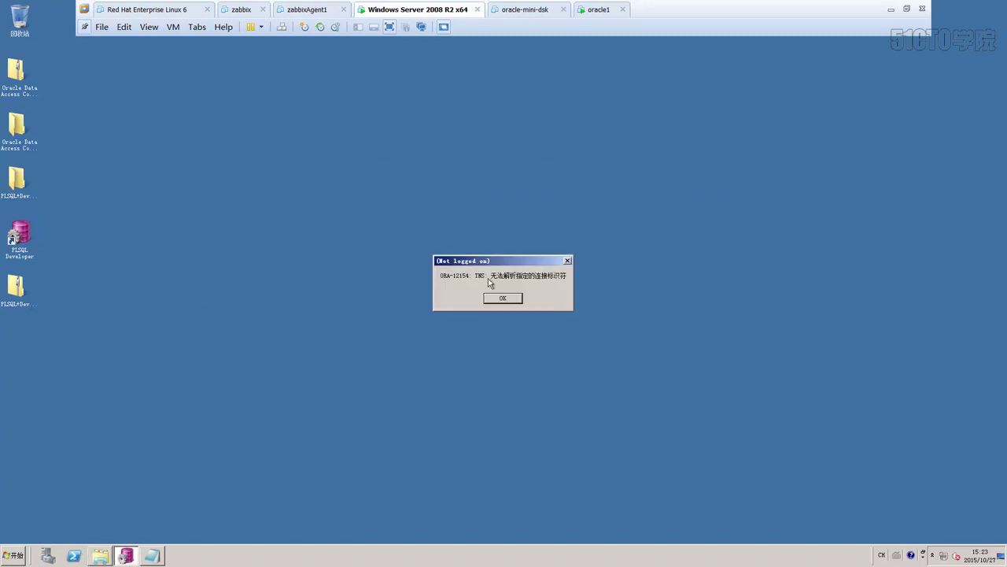
{"action": "left_click", "coordinate": [151, 556]}
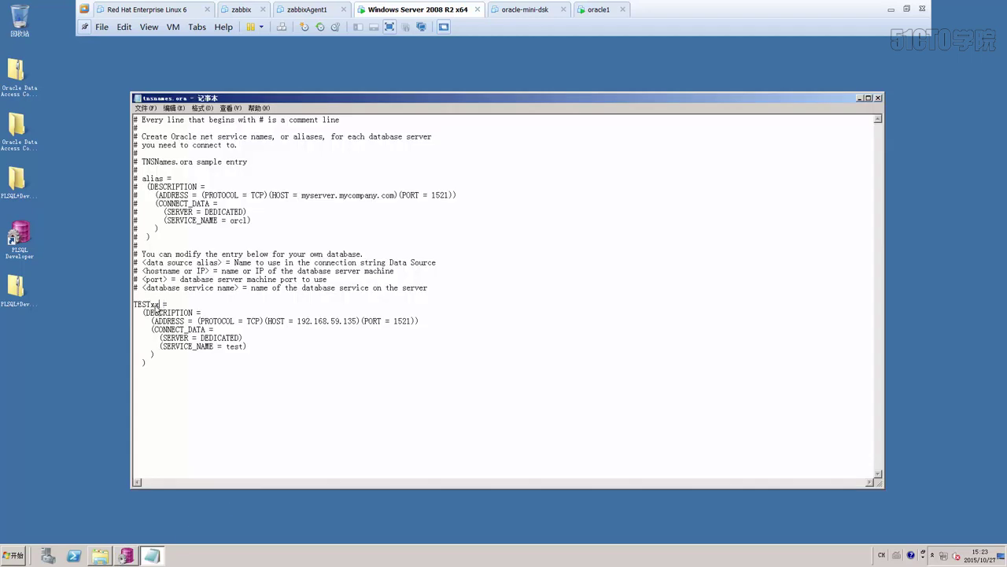
{"action": "left_click_drag", "start_coordinate": [161, 306], "coordinate": [133, 307]}
{"action": "left_click", "coordinate": [141, 308]}
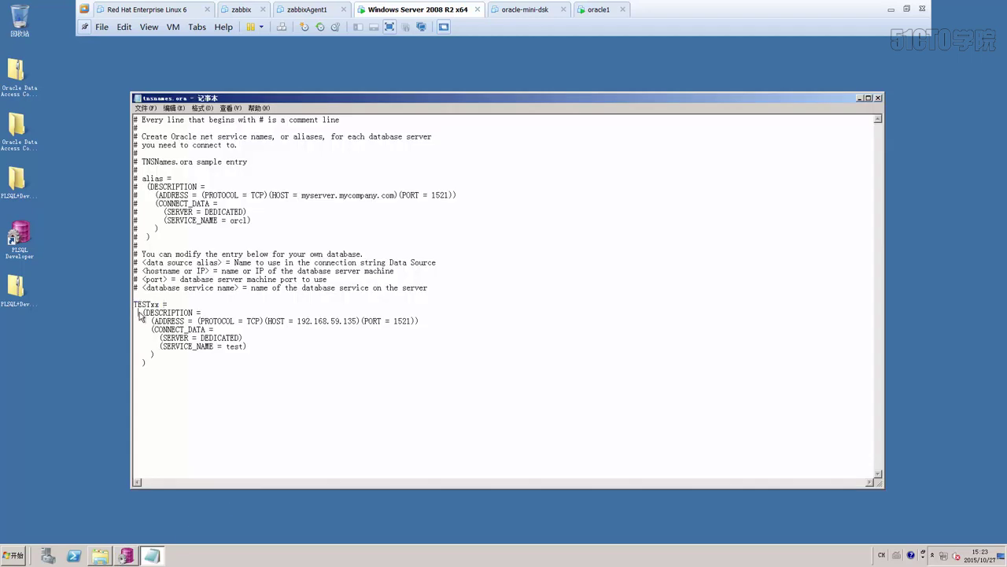
{"action": "left_click", "coordinate": [860, 98]}
Step: Dismiss the error, log on to database TESTxx, and close tnsnames.ora
{"action": "left_click", "coordinate": [513, 301]}
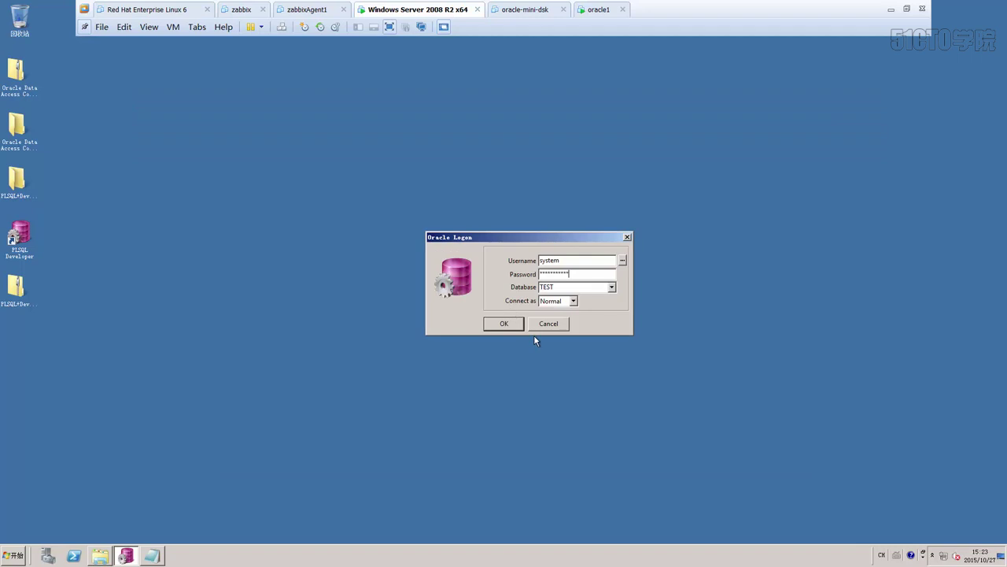
{"action": "left_click", "coordinate": [606, 288]}
{"action": "left_click", "coordinate": [568, 297]}
{"action": "left_click", "coordinate": [567, 288]}
{"action": "left_click", "coordinate": [506, 324]}
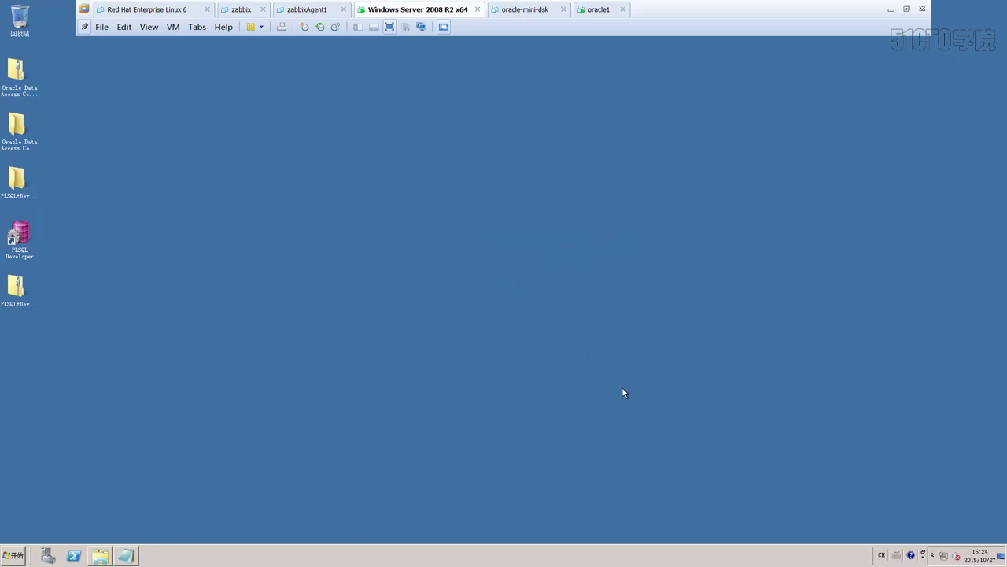
{"action": "left_click", "coordinate": [126, 556]}
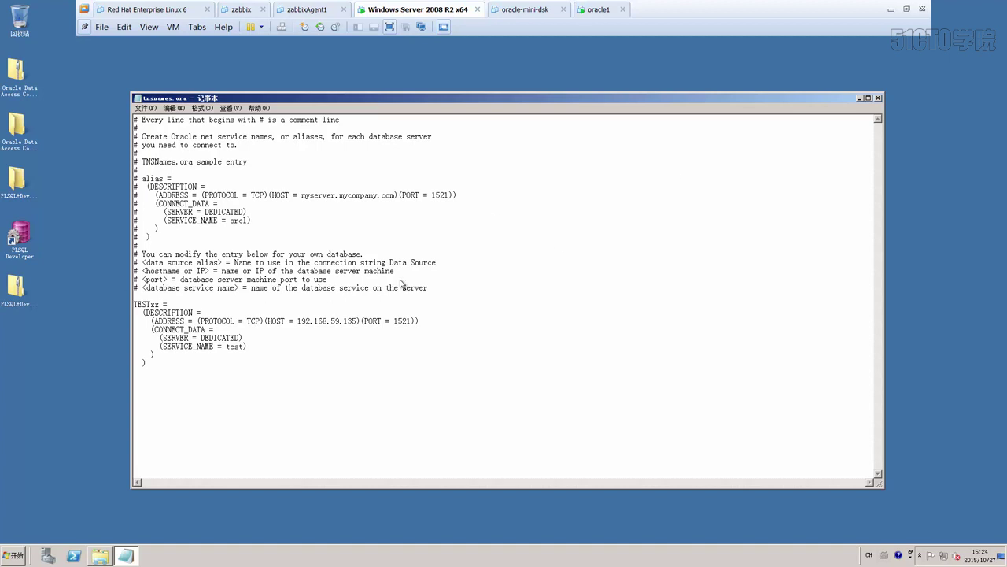
{"action": "left_click", "coordinate": [879, 98]}
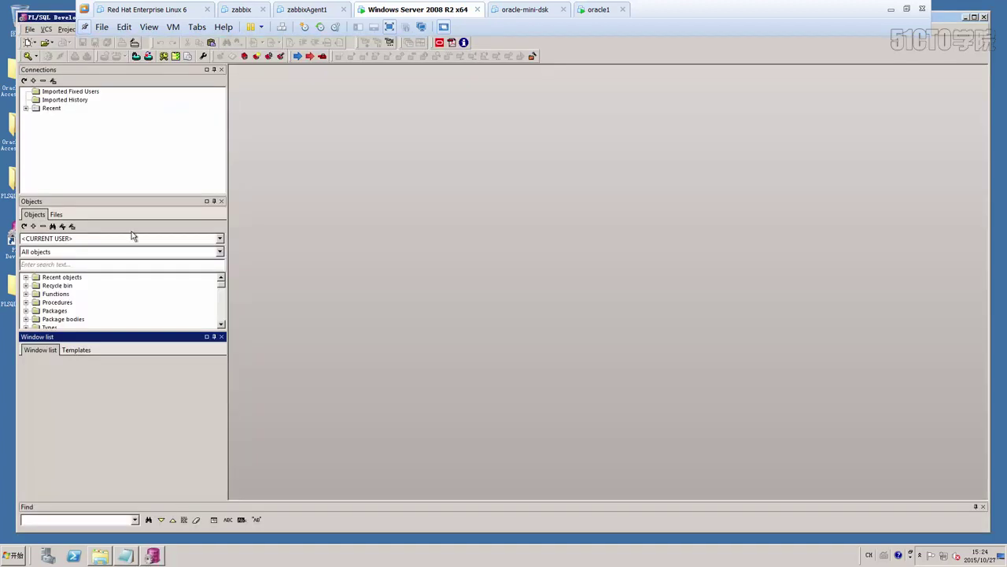
Step: In a new SQL Window, run 'select * from xxxx', which fails with ORA-00942
{"action": "left_click", "coordinate": [36, 57]}
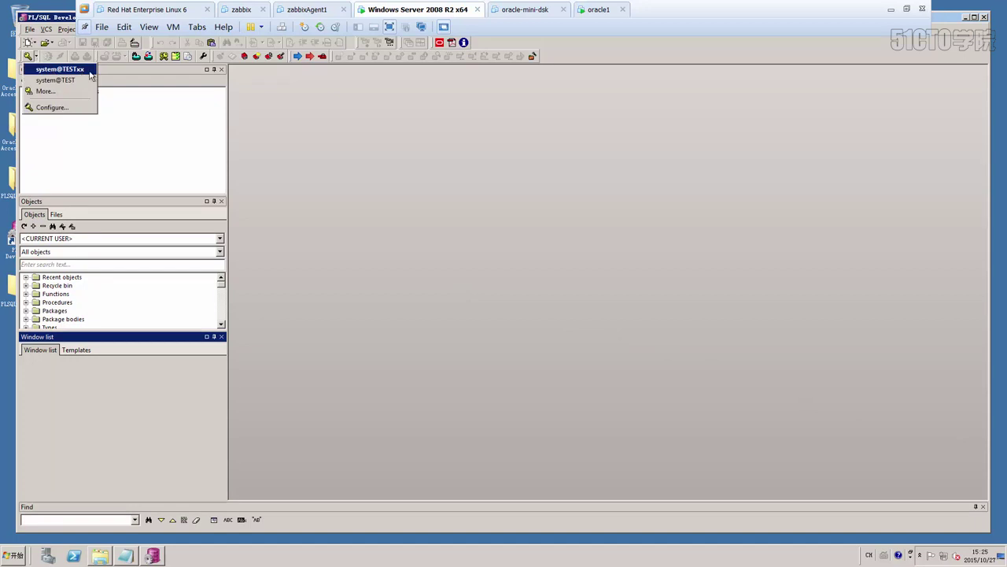
{"action": "left_click", "coordinate": [299, 140]}
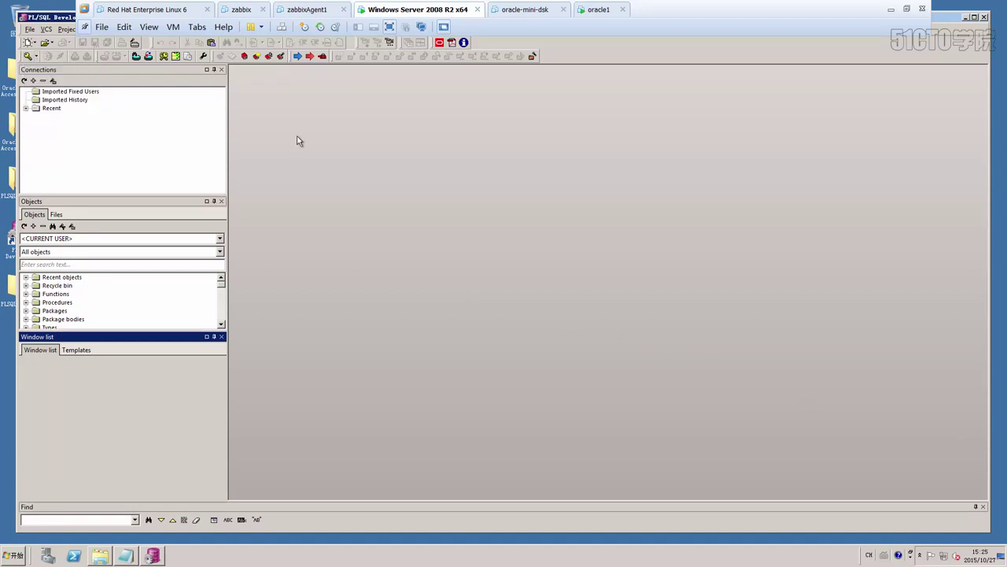
{"action": "left_click", "coordinate": [28, 43]}
{"action": "left_click", "coordinate": [59, 76]}
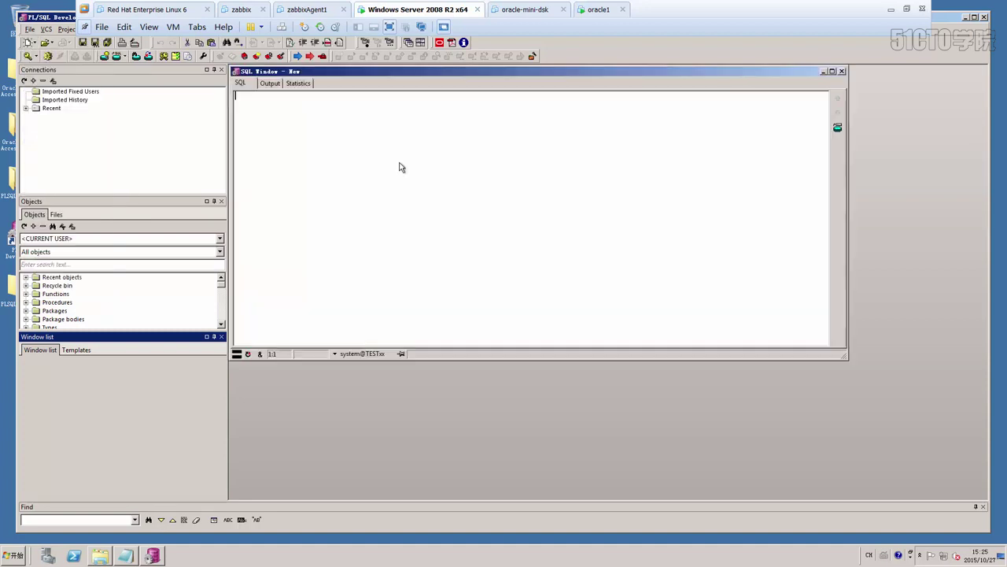
{"action": "type", "text": "sele"}
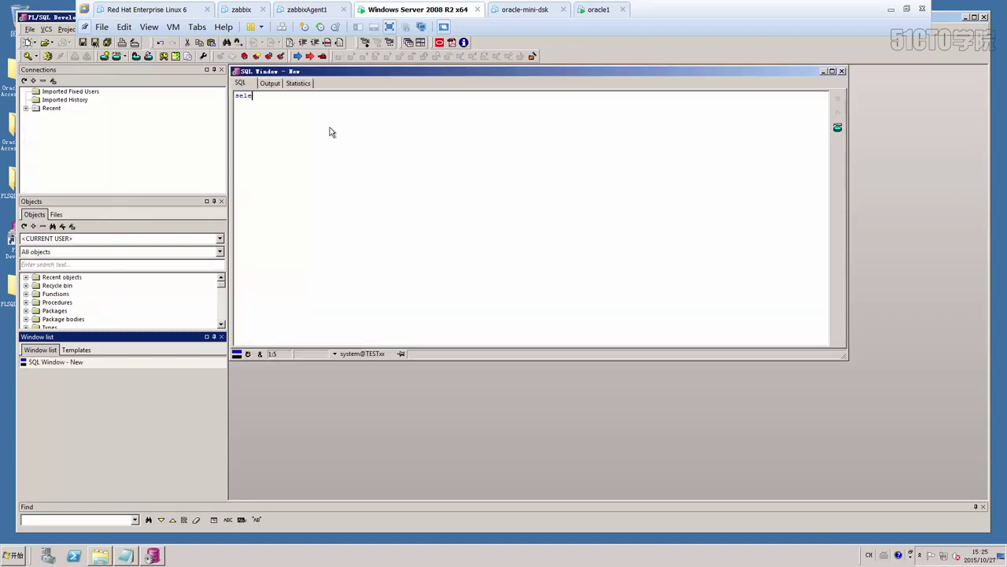
{"action": "type", "text": "ct * from xxxx"}
{"action": "key", "text": "Return"}
{"action": "key", "text": "F8"}
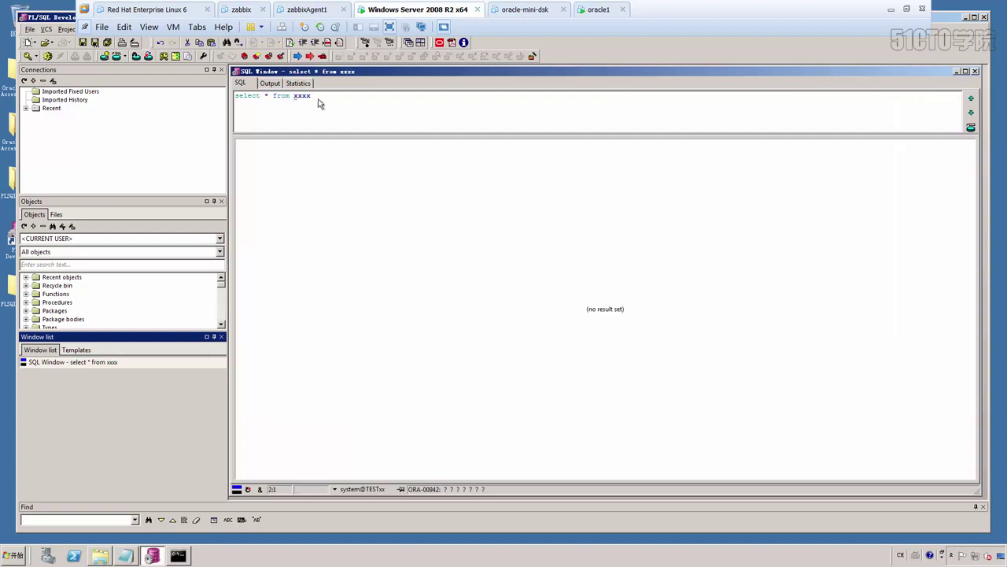
{"action": "key", "text": "shift+Up"}
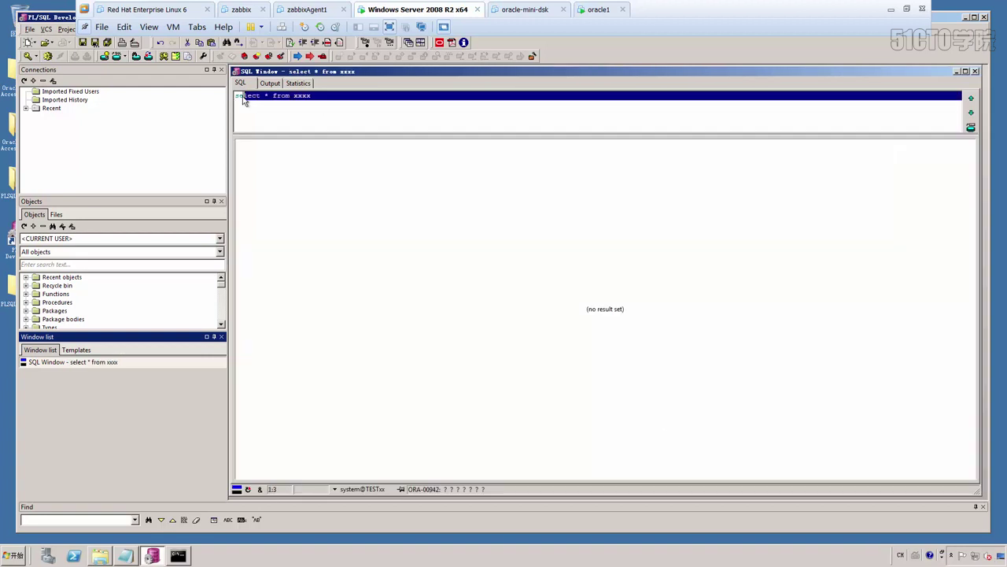
{"action": "left_click", "coordinate": [48, 56]}
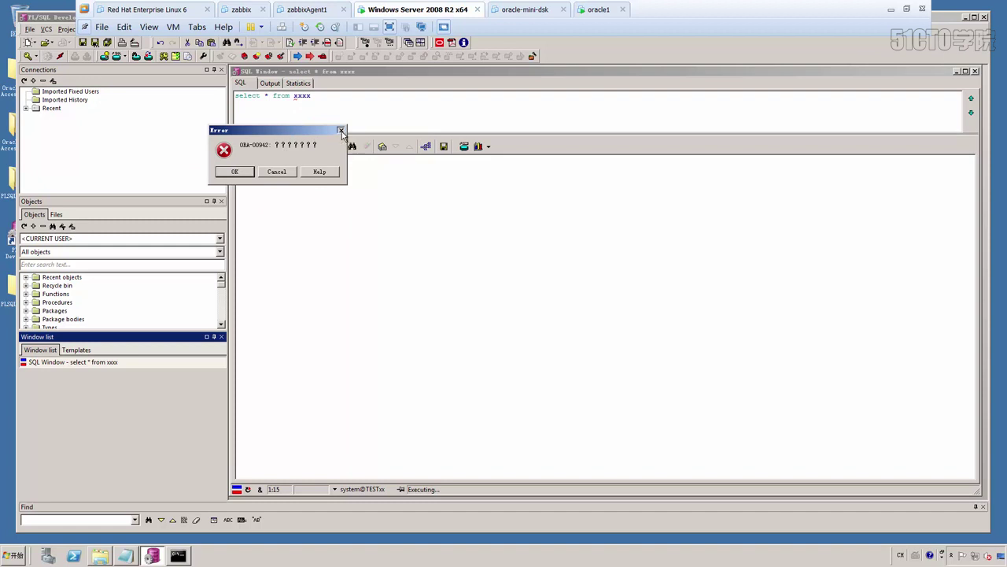
{"action": "left_click", "coordinate": [341, 132]}
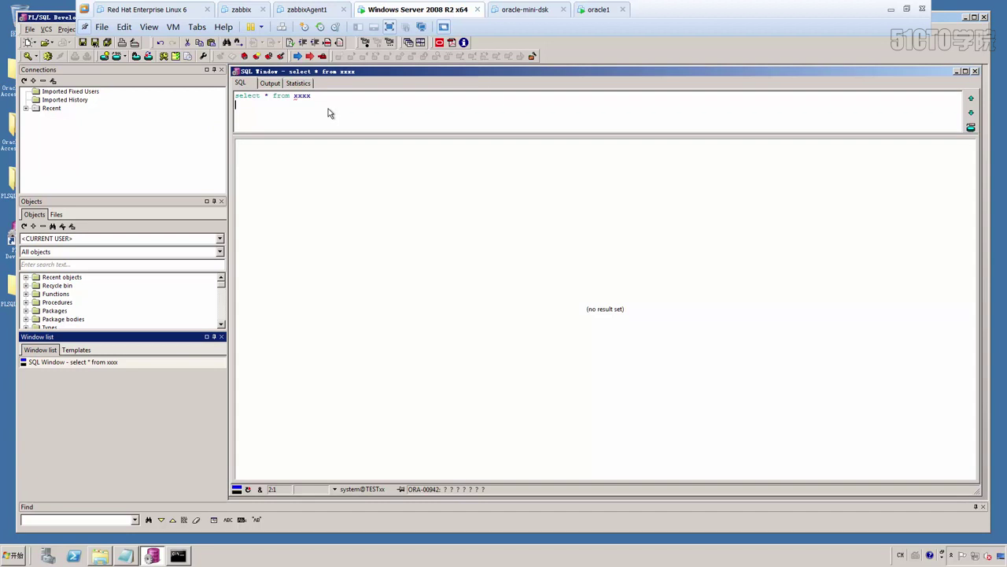
Step: Run 'select * from nls_database_parameters' on line 2
{"action": "type", "text": "select * from nls"}
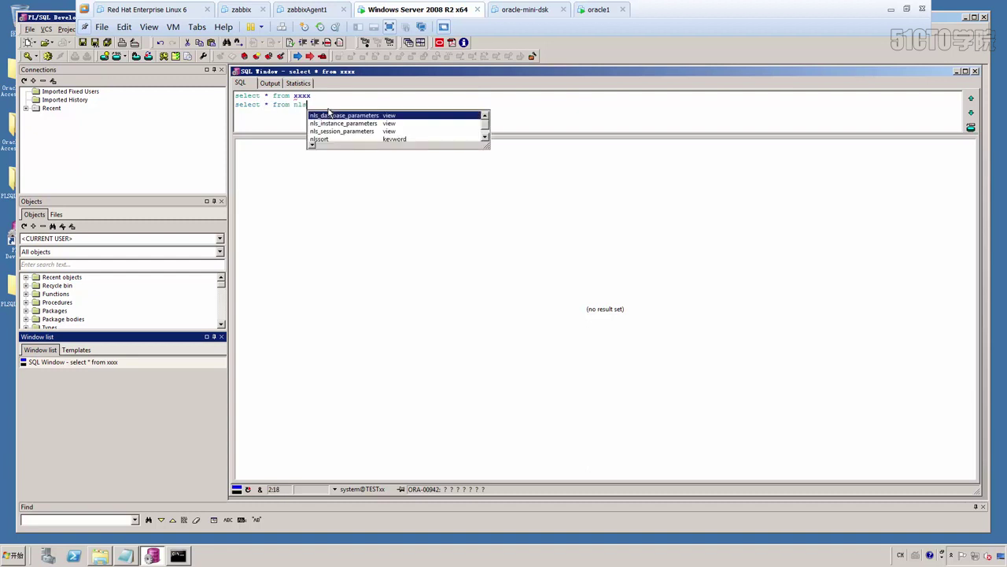
{"action": "double_click", "coordinate": [329, 115]}
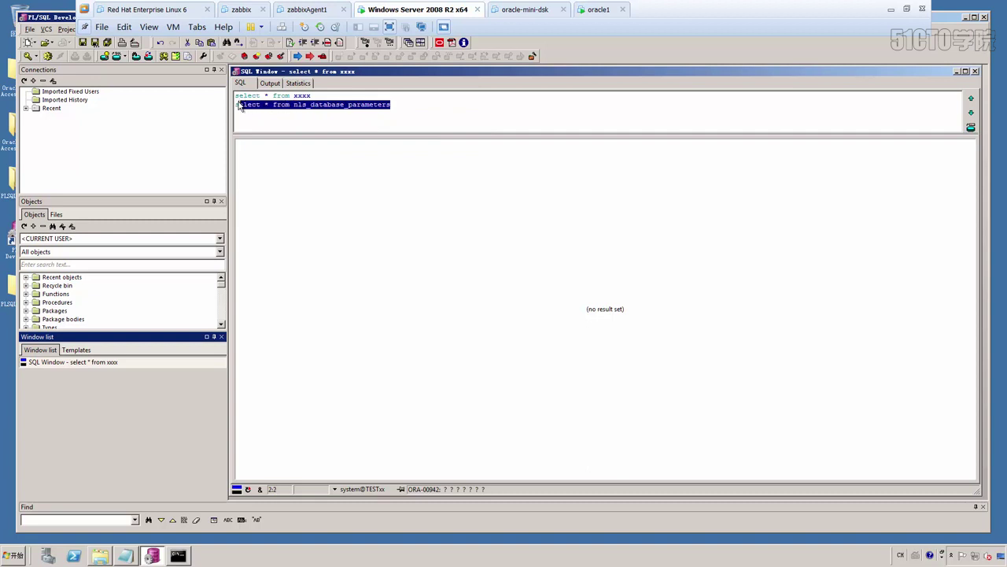
{"action": "left_click", "coordinate": [388, 105]}
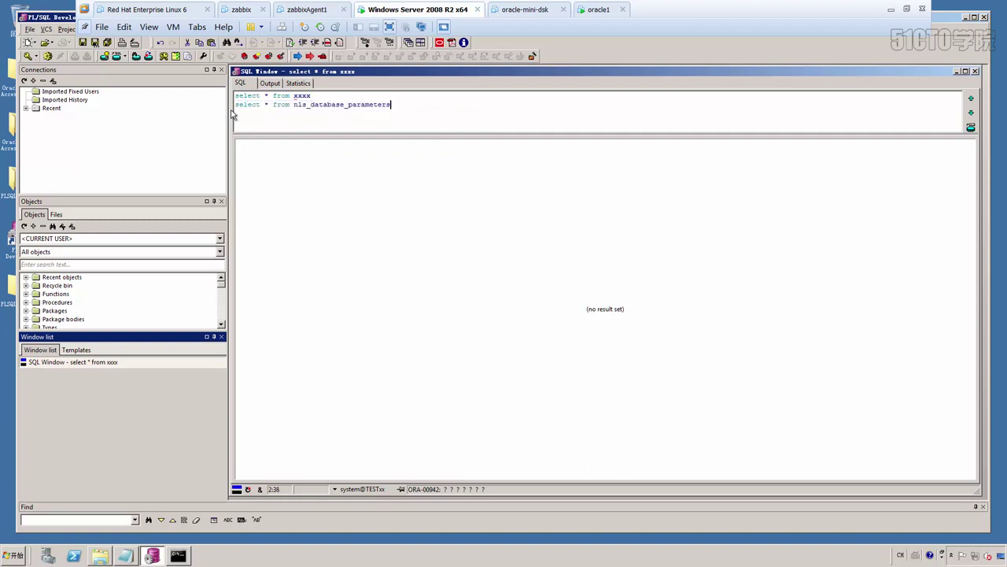
{"action": "key", "text": "shift+Home"}
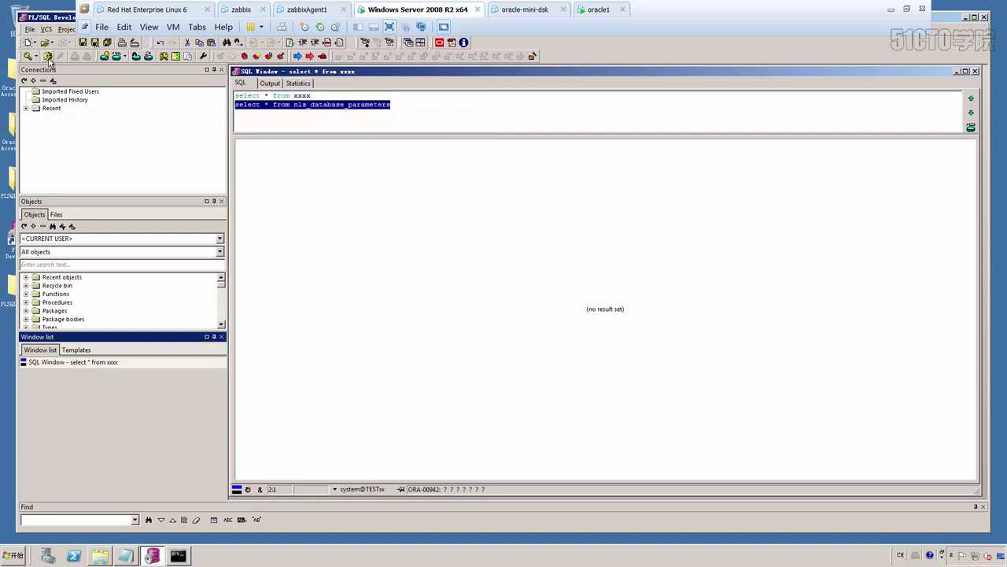
{"action": "left_click", "coordinate": [47, 57]}
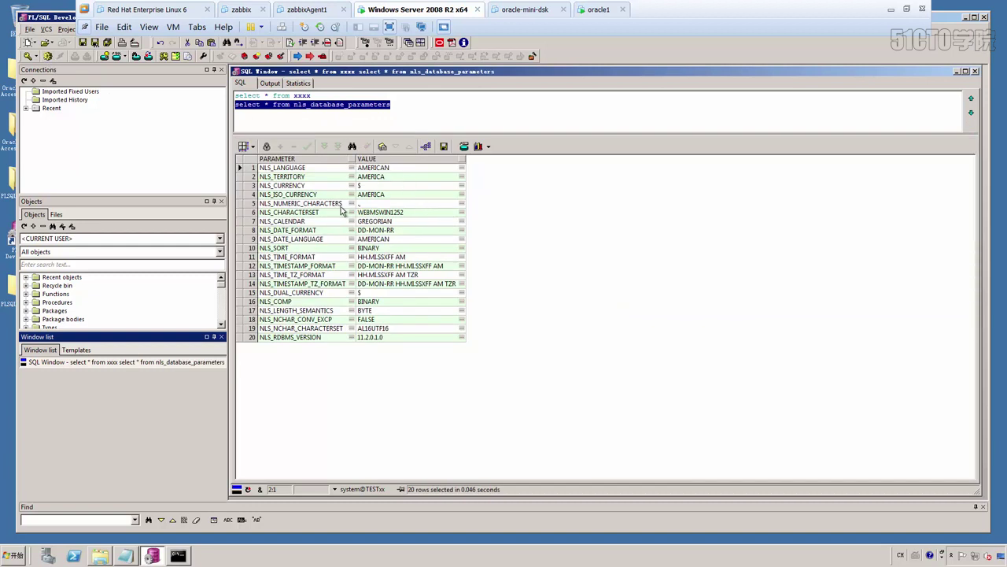
Step: Check the WE8MSWIN1252 character set and AMERICAN language values in the results
{"action": "left_click", "coordinate": [406, 216]}
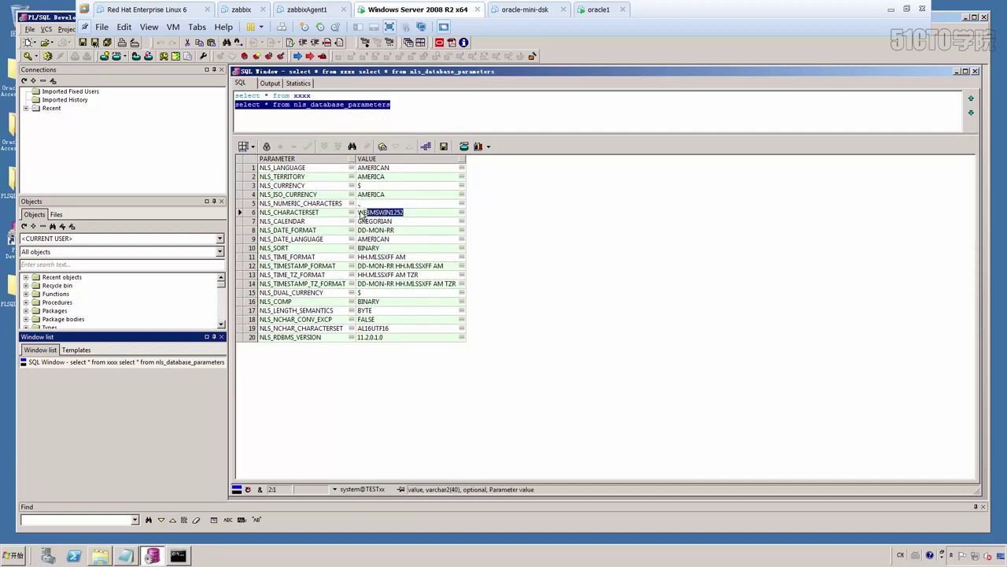
{"action": "double_click", "coordinate": [406, 216]}
{"action": "left_click", "coordinate": [377, 220]}
{"action": "left_click_drag", "start_coordinate": [391, 169], "coordinate": [364, 171]}
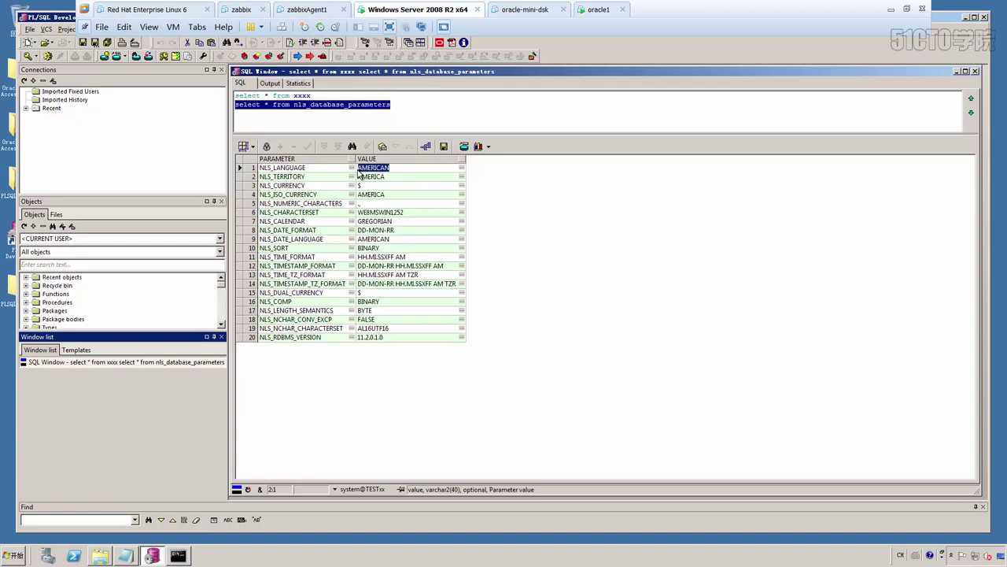
{"action": "left_click", "coordinate": [390, 177]}
{"action": "left_click", "coordinate": [395, 118]}
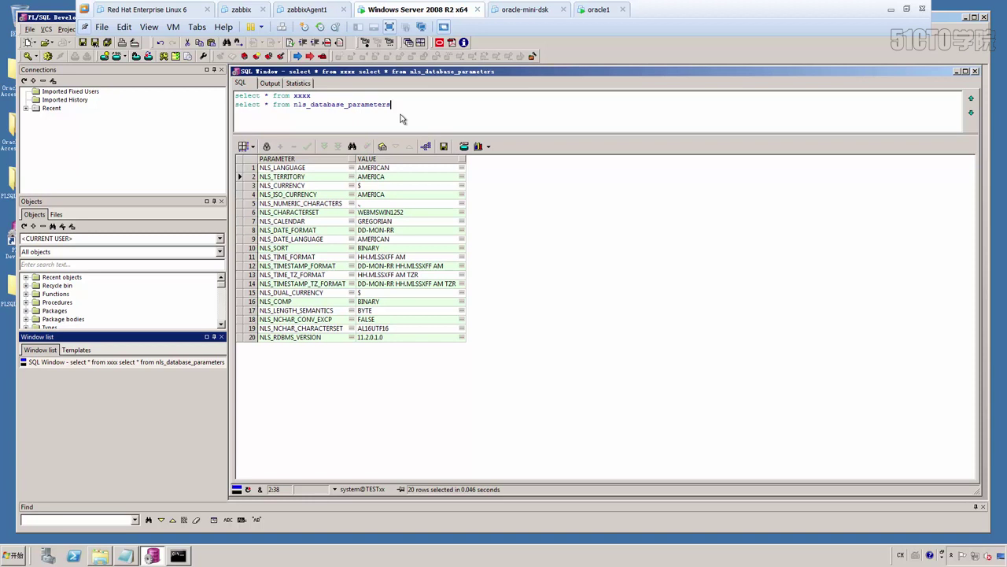
Step: Run 'select * from nls_session_parameters' on line 3
{"action": "type", "text": "select * from nls_s"}
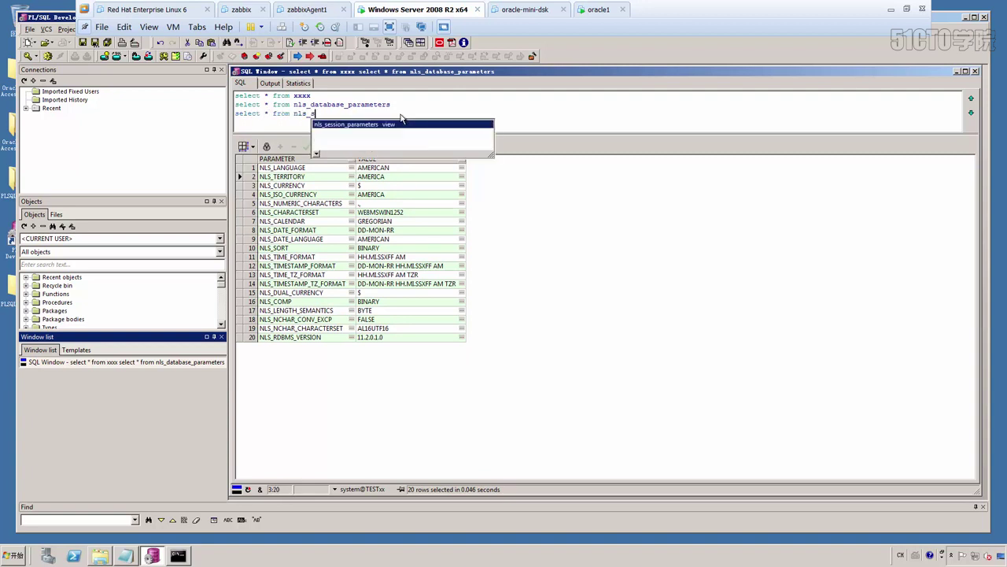
{"action": "key", "text": "Return"}
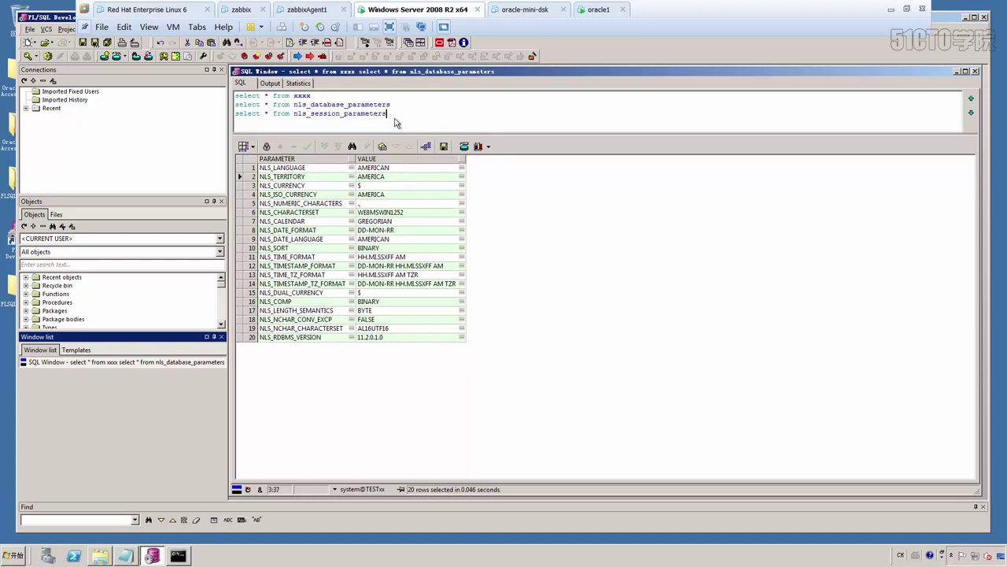
{"action": "left_click_drag", "start_coordinate": [386, 115], "coordinate": [229, 116]}
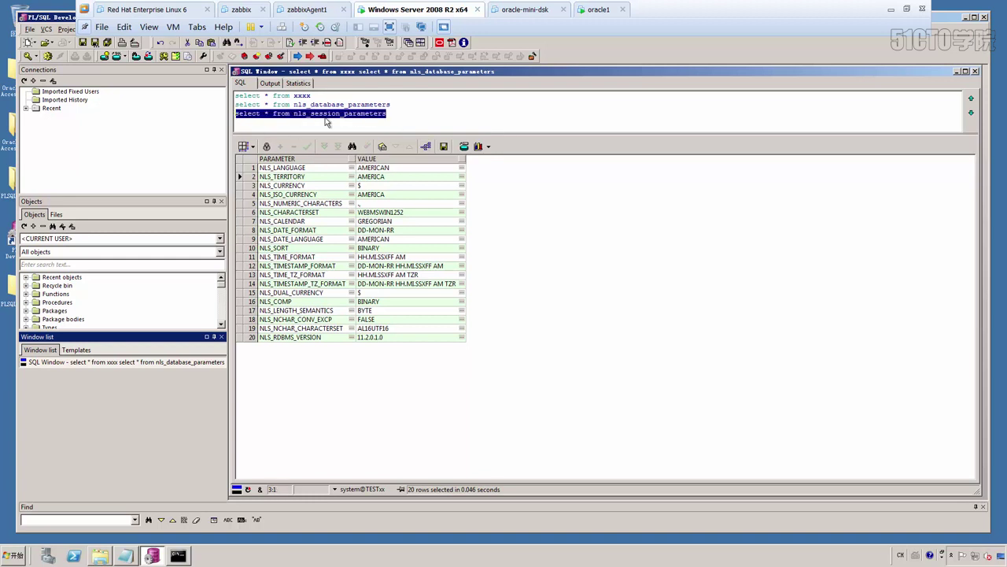
{"action": "left_click", "coordinate": [47, 56]}
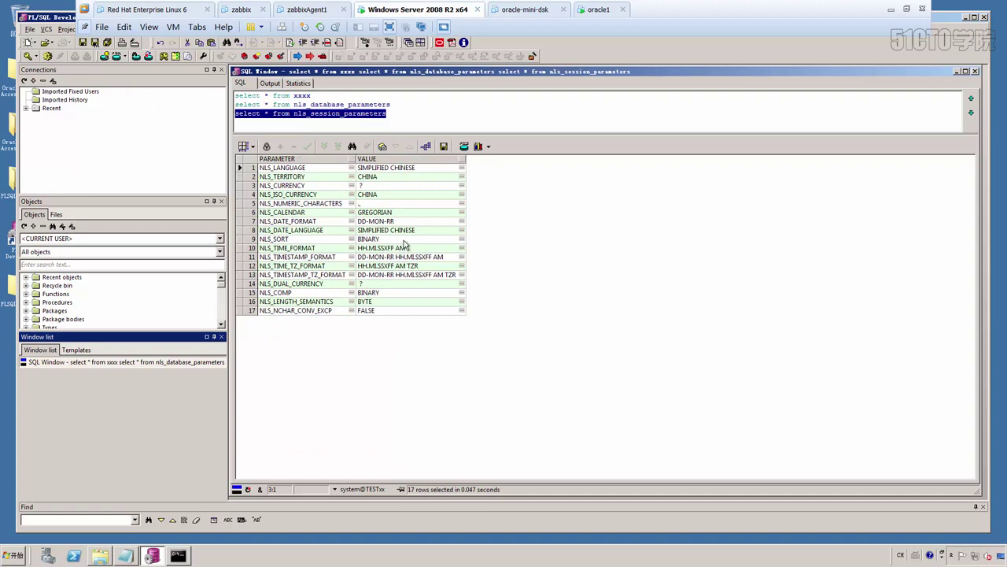
Step: Note the SIMPLIFIED CHINESE session language, then reselect the session, database and xxxx query lines
{"action": "left_click", "coordinate": [411, 168]}
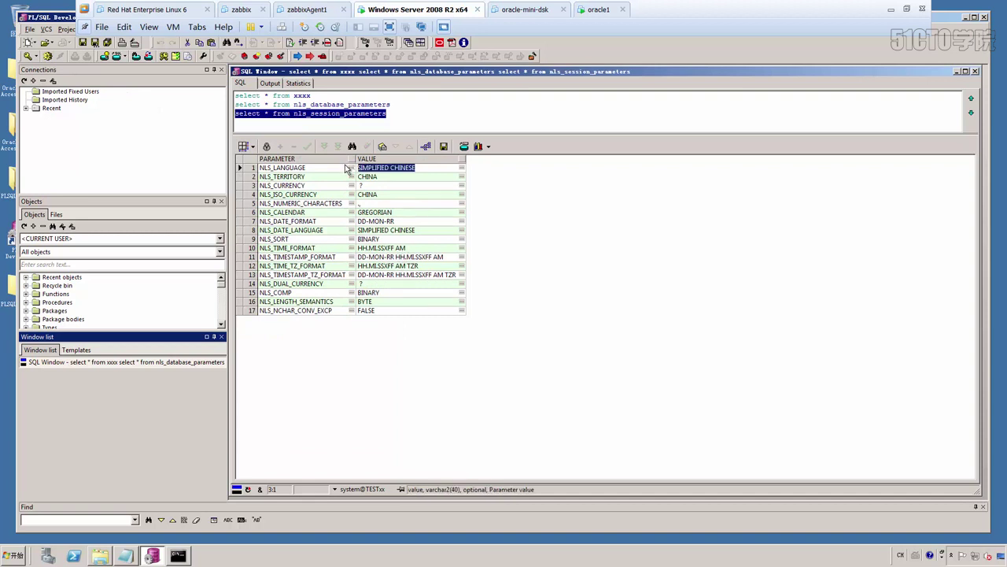
{"action": "left_click", "coordinate": [393, 120]}
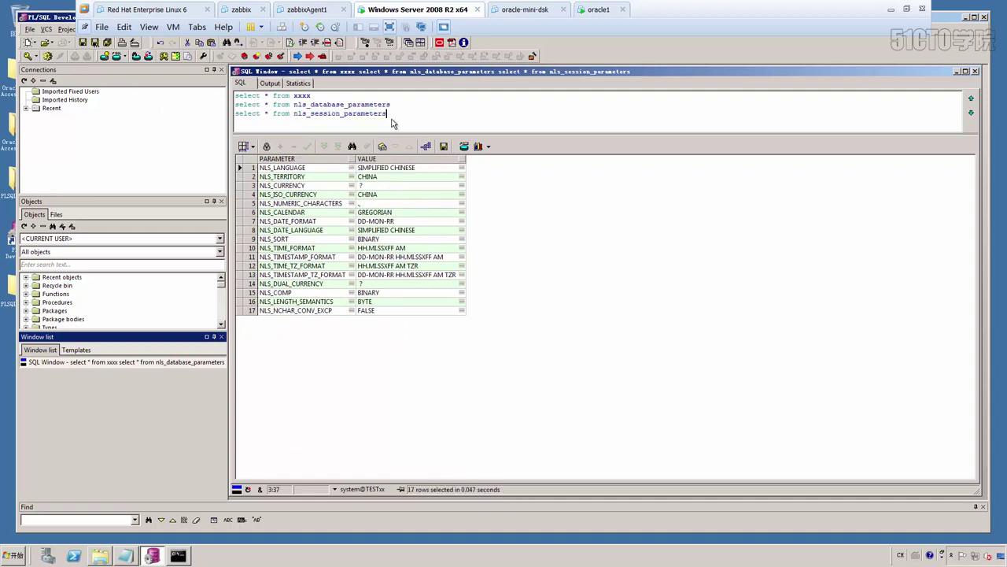
{"action": "left_click_drag", "start_coordinate": [391, 118], "coordinate": [237, 118]}
{"action": "left_click", "coordinate": [409, 107]}
{"action": "left_click_drag", "start_coordinate": [408, 107], "coordinate": [235, 105]}
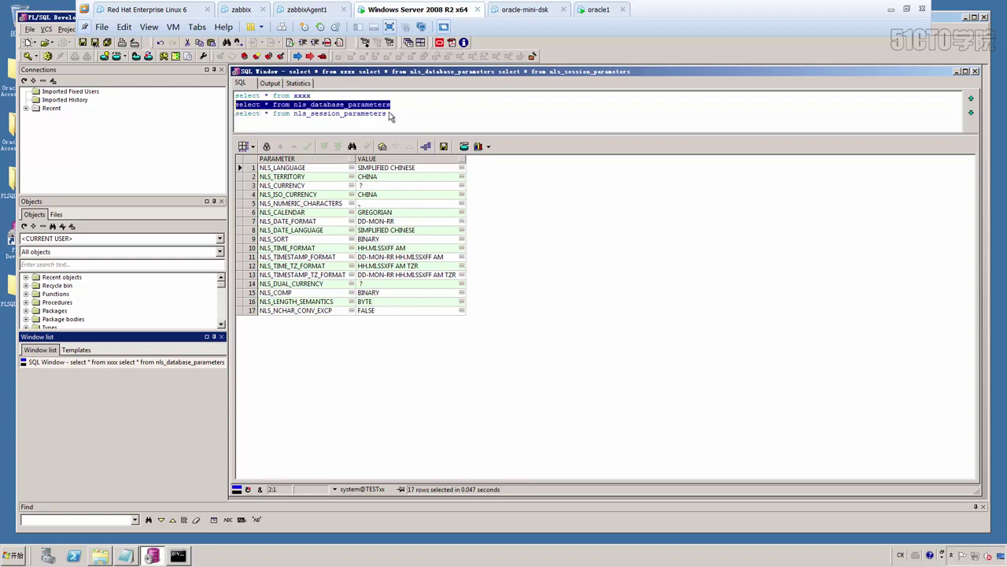
{"action": "left_click_drag", "start_coordinate": [314, 96], "coordinate": [230, 97]}
Step: Rerun the xxxx query, dismiss its ORA-00942 error, and run the nls_session_parameters query
{"action": "left_click", "coordinate": [48, 57]}
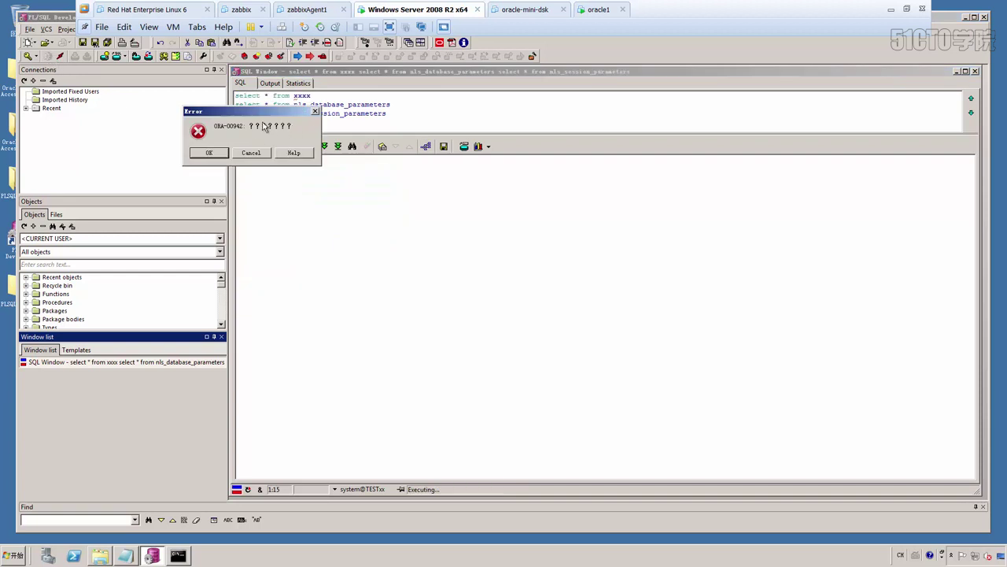
{"action": "left_click", "coordinate": [316, 112]}
{"action": "left_click_drag", "start_coordinate": [405, 117], "coordinate": [223, 118]}
{"action": "left_click", "coordinate": [362, 124]}
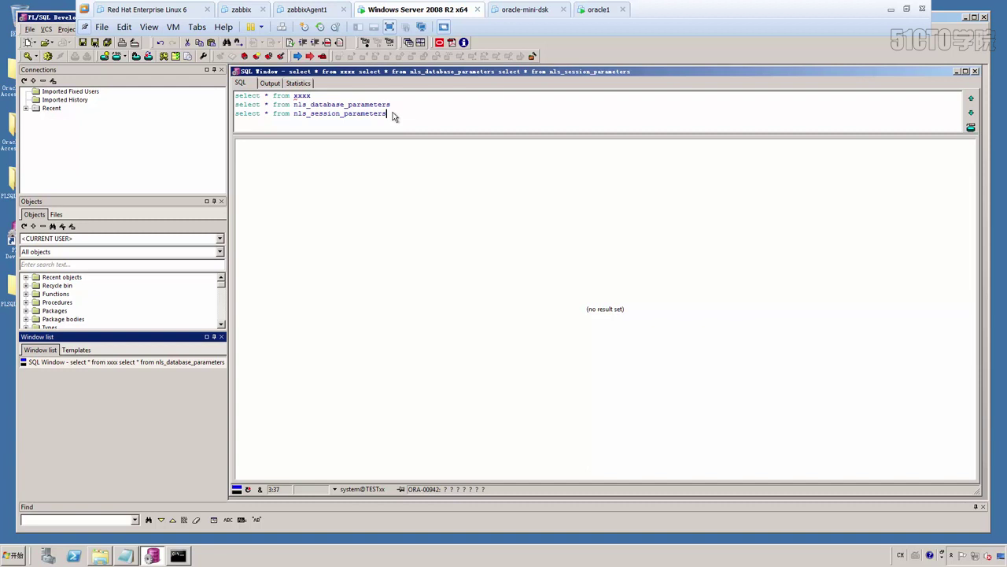
{"action": "left_click_drag", "start_coordinate": [392, 115], "coordinate": [236, 115]}
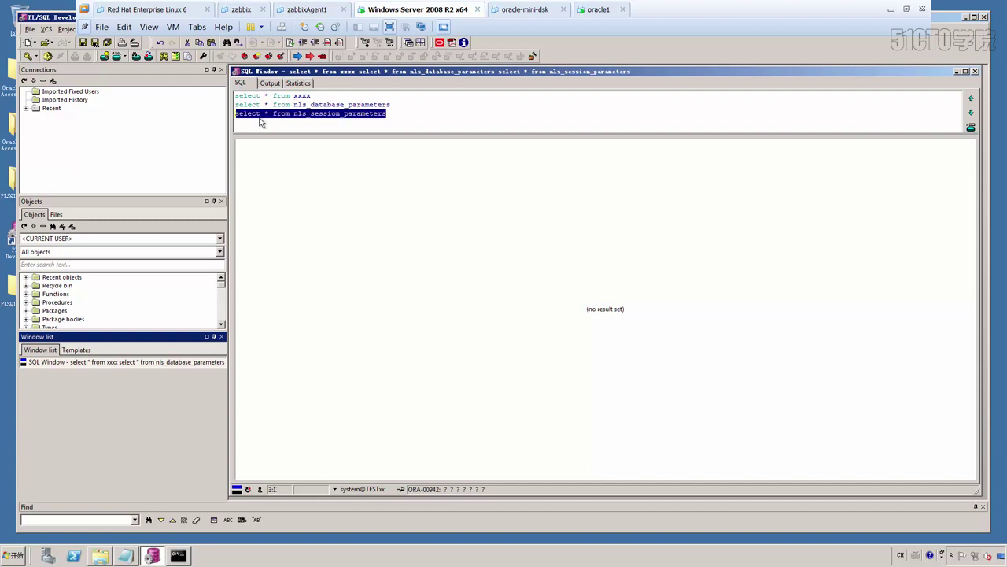
{"action": "left_click", "coordinate": [47, 56]}
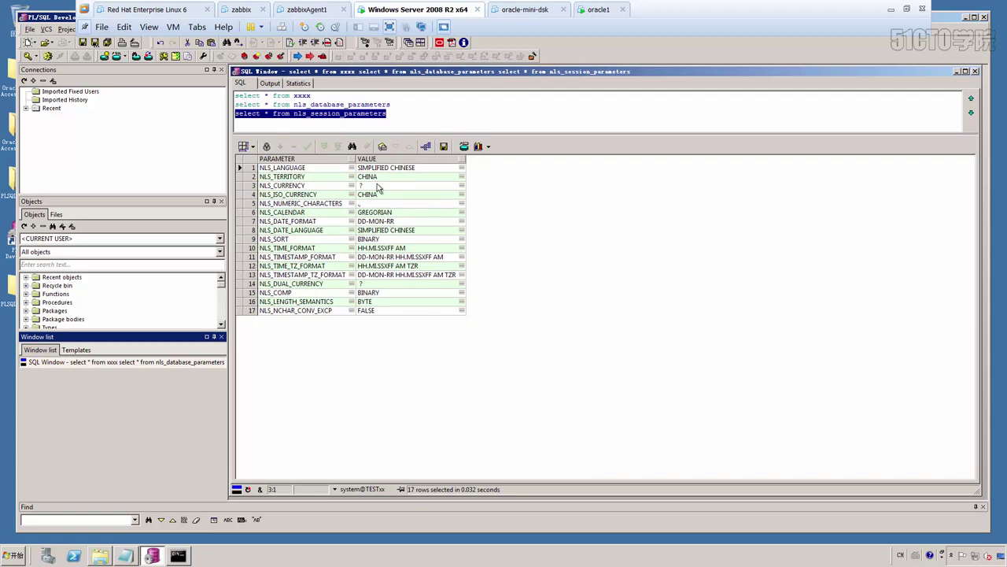
Step: Rerun the nls_database_parameters query, add a blank line between the two queries, and exit full-screen
{"action": "left_click_drag", "start_coordinate": [399, 107], "coordinate": [232, 115]}
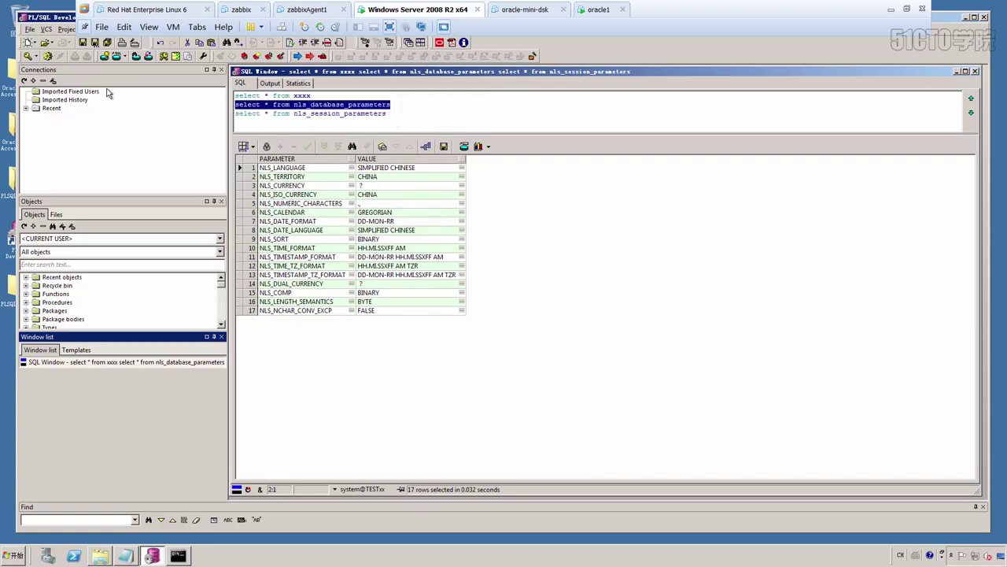
{"action": "left_click", "coordinate": [47, 56]}
{"action": "left_click_drag", "start_coordinate": [387, 116], "coordinate": [226, 118]}
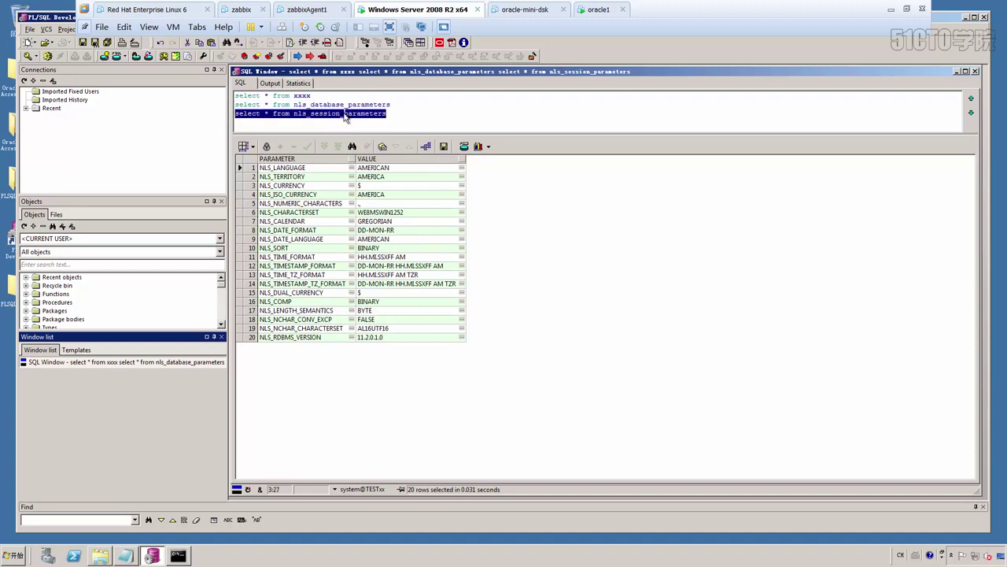
{"action": "left_click", "coordinate": [397, 106]}
{"action": "key", "text": "Return"}
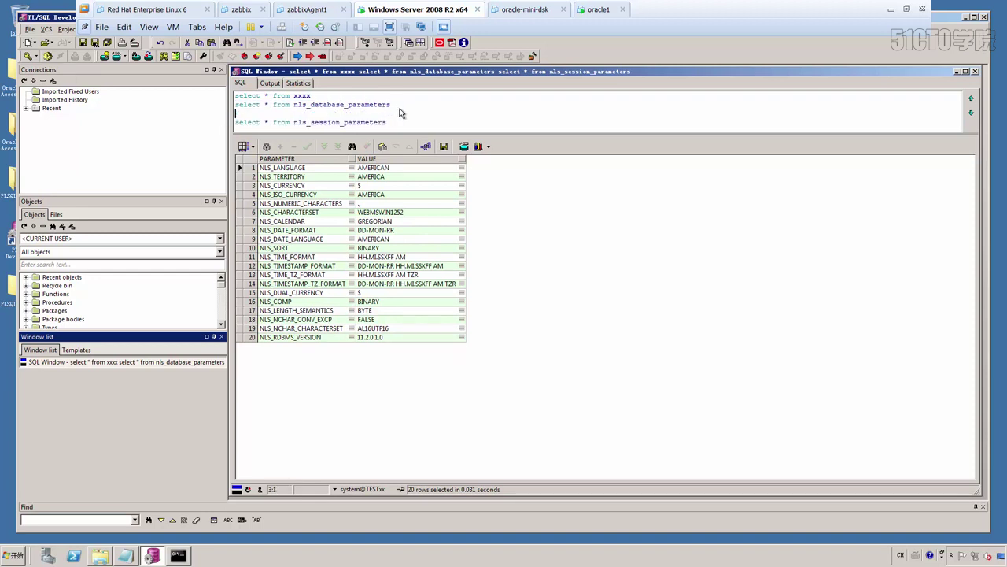
{"action": "left_click_drag", "start_coordinate": [401, 124], "coordinate": [228, 128]}
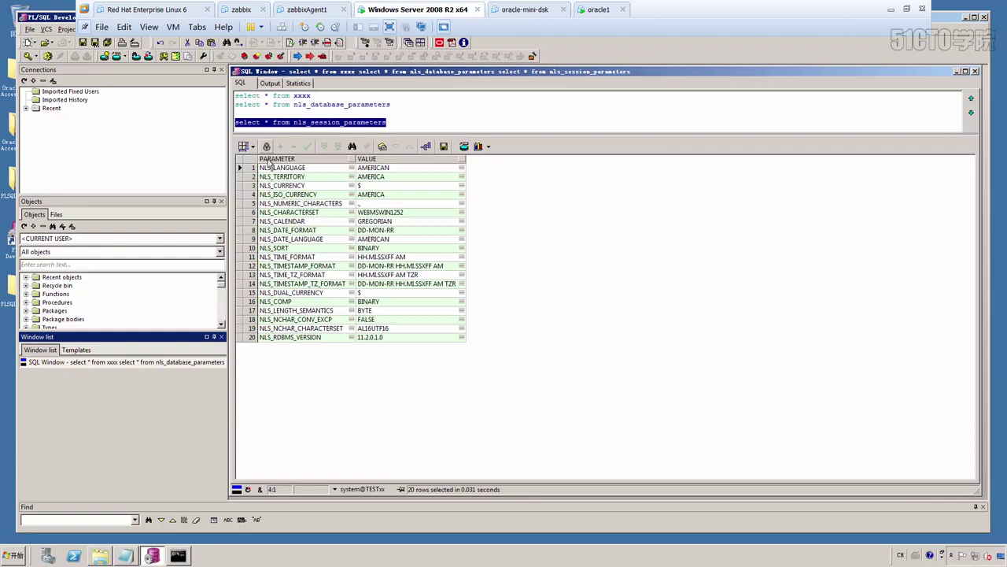
{"action": "left_click", "coordinate": [388, 123]}
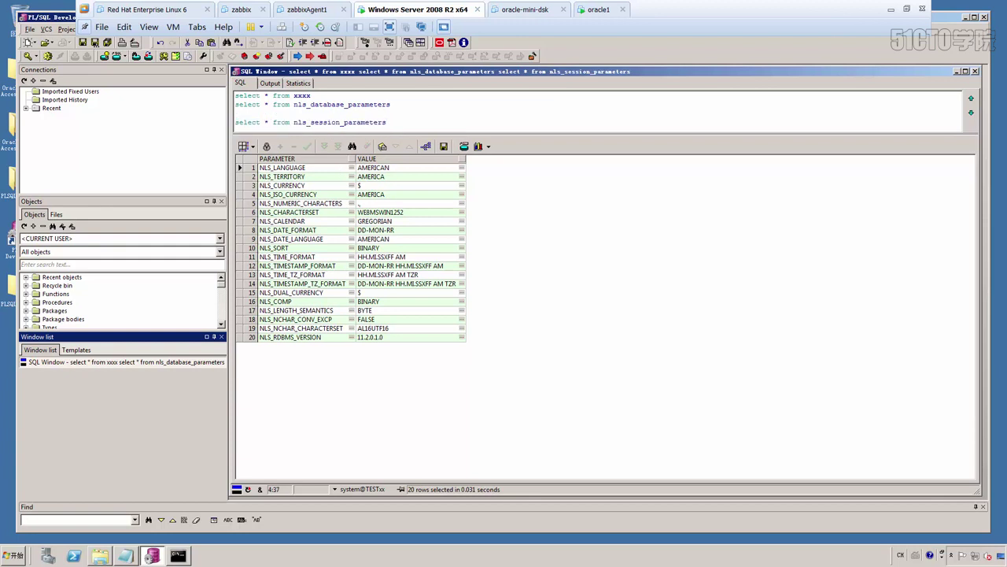
{"action": "left_click", "coordinate": [367, 116]}
{"action": "left_click", "coordinate": [909, 9]}
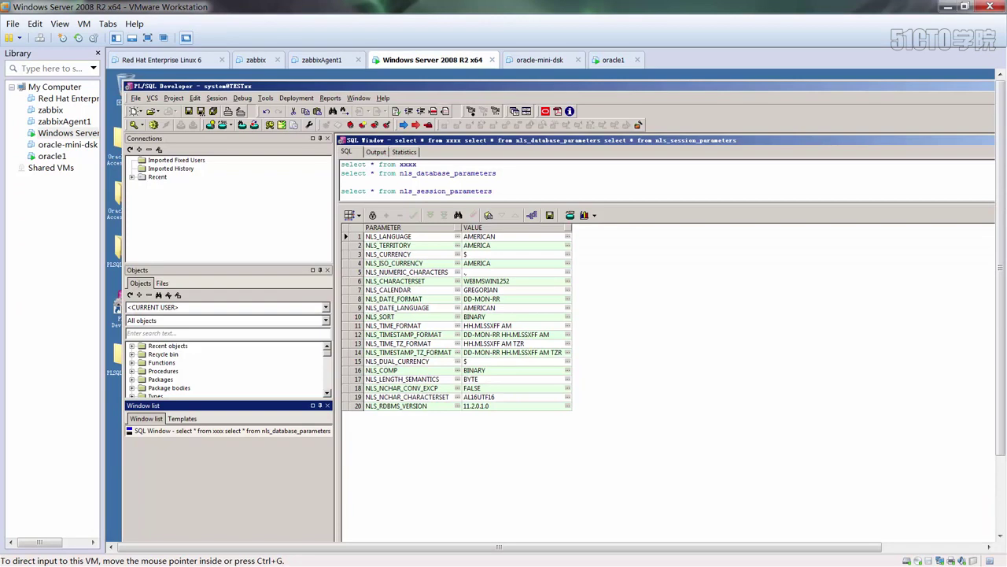
{"action": "key", "text": "alt+Tab"}
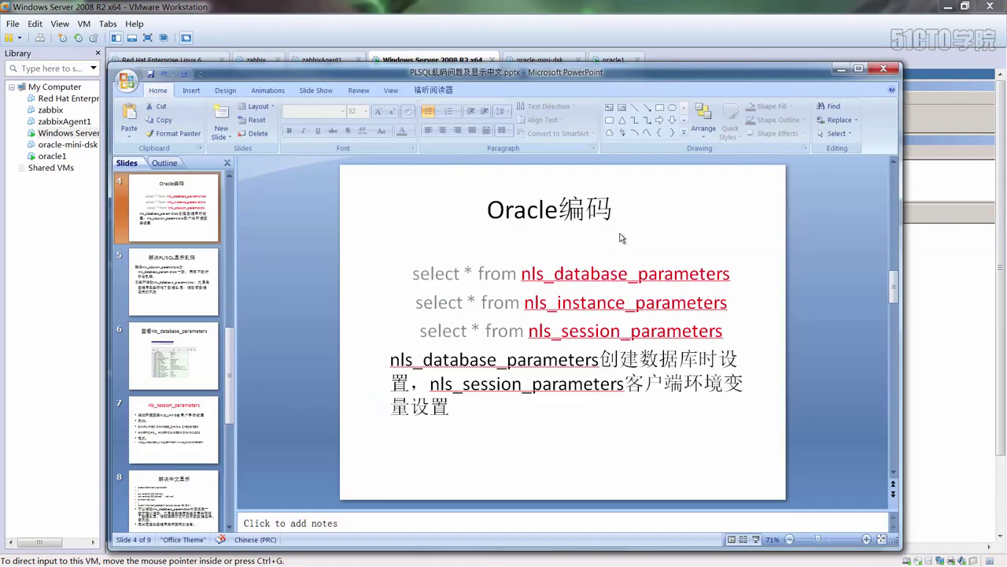
{"action": "left_click", "coordinate": [860, 70]}
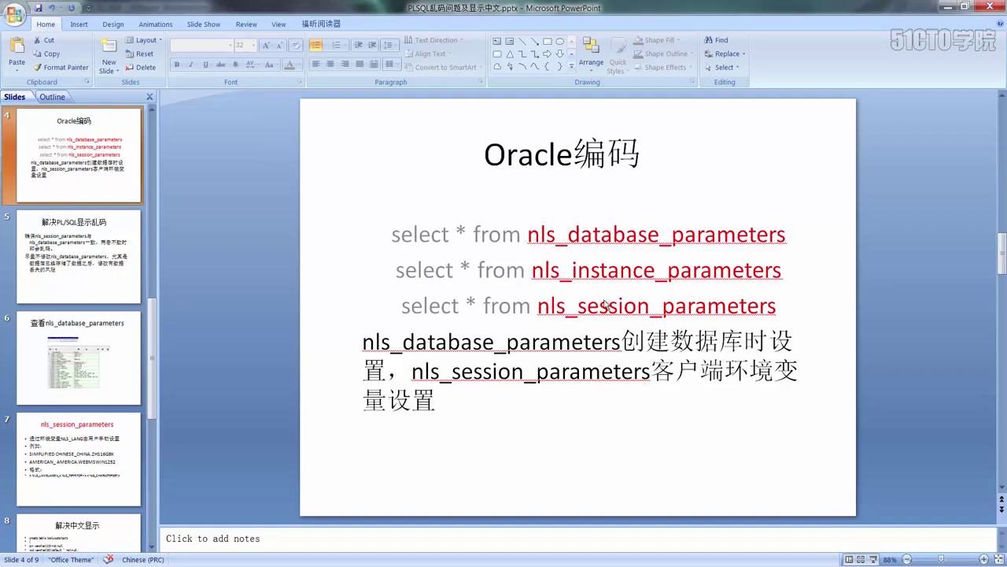
{"action": "left_click", "coordinate": [590, 244]}
{"action": "left_click_drag", "start_coordinate": [590, 240], "coordinate": [778, 240]}
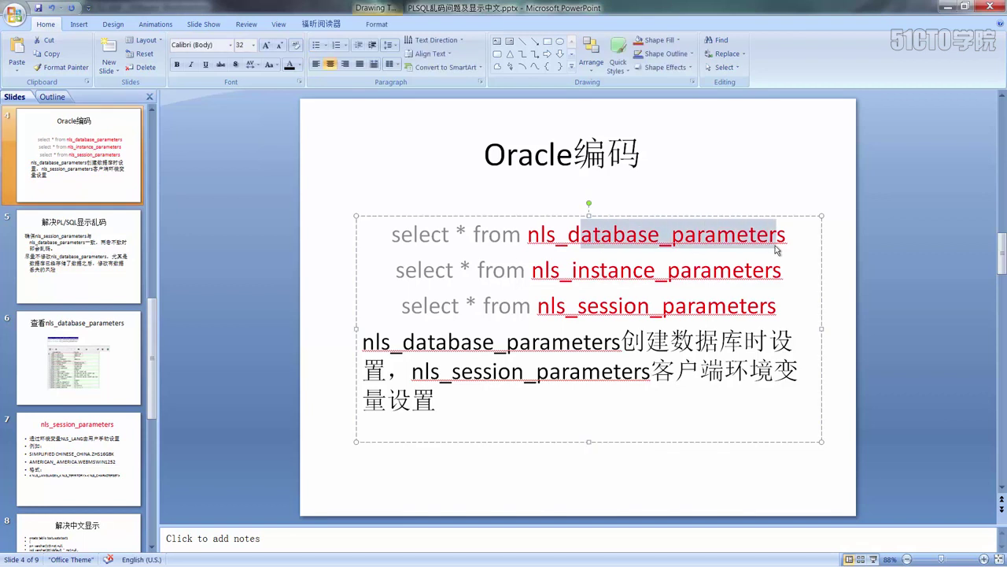
{"action": "left_click", "coordinate": [745, 269]}
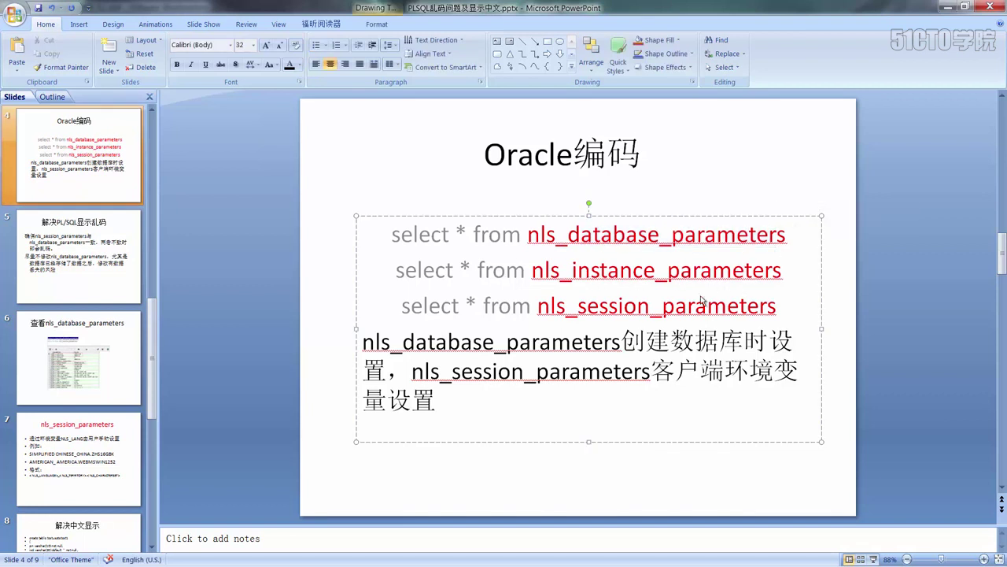
{"action": "left_click_drag", "start_coordinate": [577, 315], "coordinate": [762, 326]}
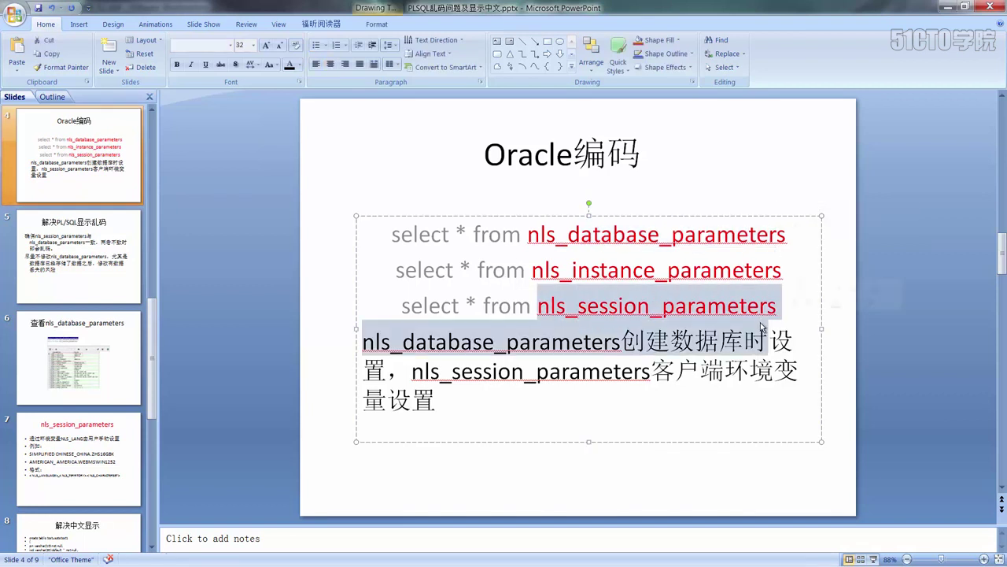
{"action": "left_click", "coordinate": [729, 335]}
{"action": "left_click_drag", "start_coordinate": [787, 236], "coordinate": [531, 242]}
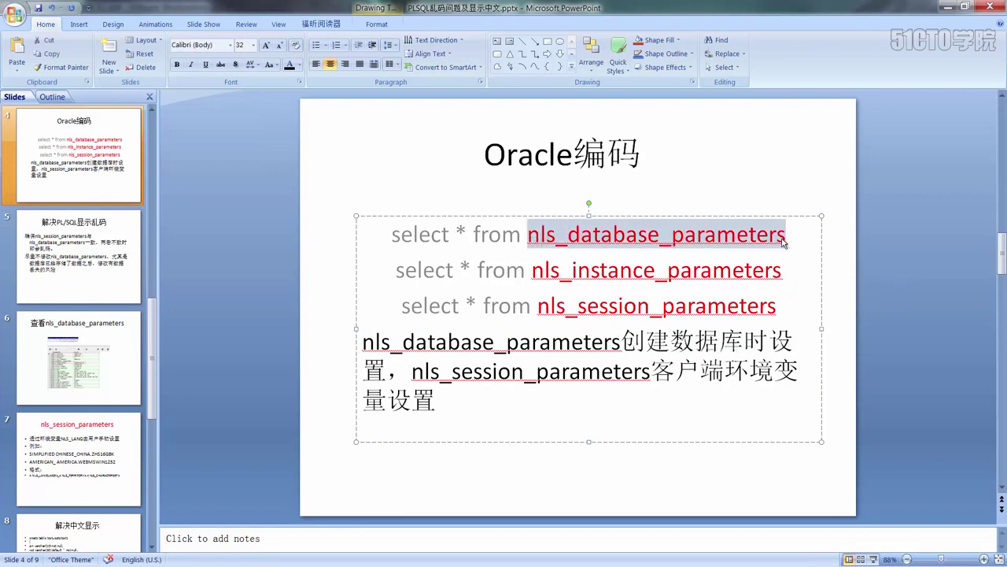
{"action": "scroll", "coordinate": [94, 462], "scroll_direction": "down", "scroll_amount": 3}
{"action": "left_click", "coordinate": [95, 461]}
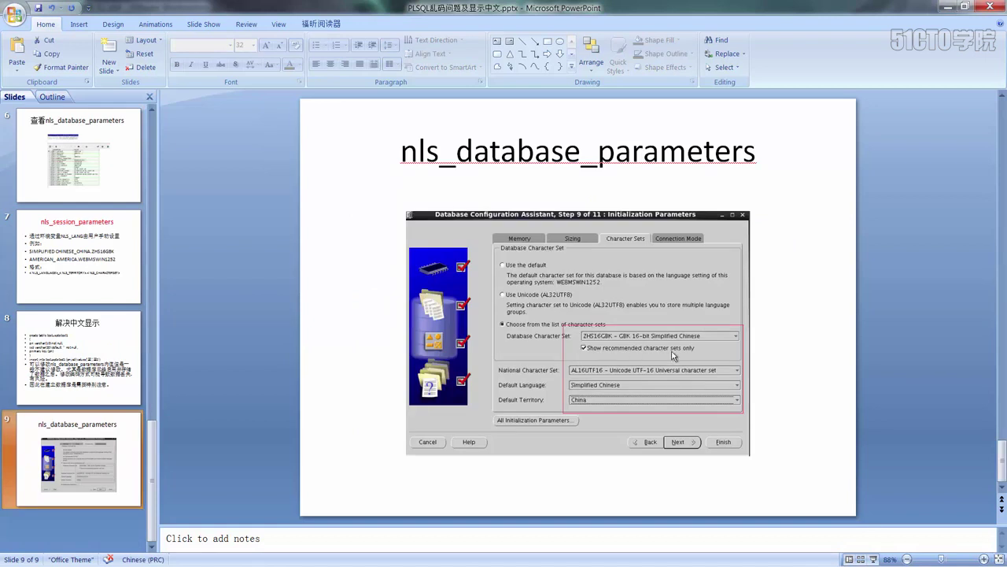
{"action": "key", "text": "Up"}
{"action": "key", "text": "Up"}
{"action": "key", "text": "Up"}
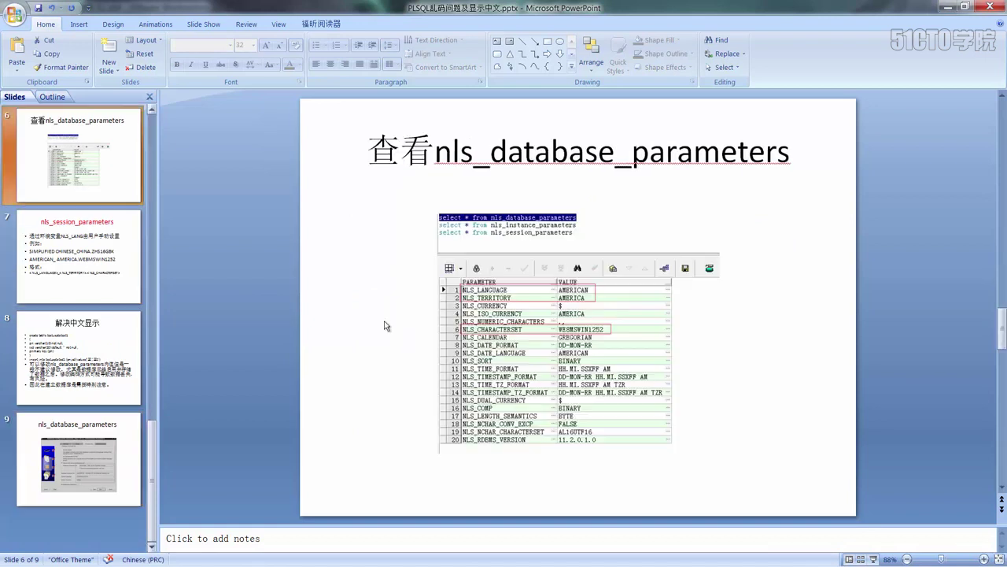
{"action": "key", "text": "Up"}
{"action": "key", "text": "Up"}
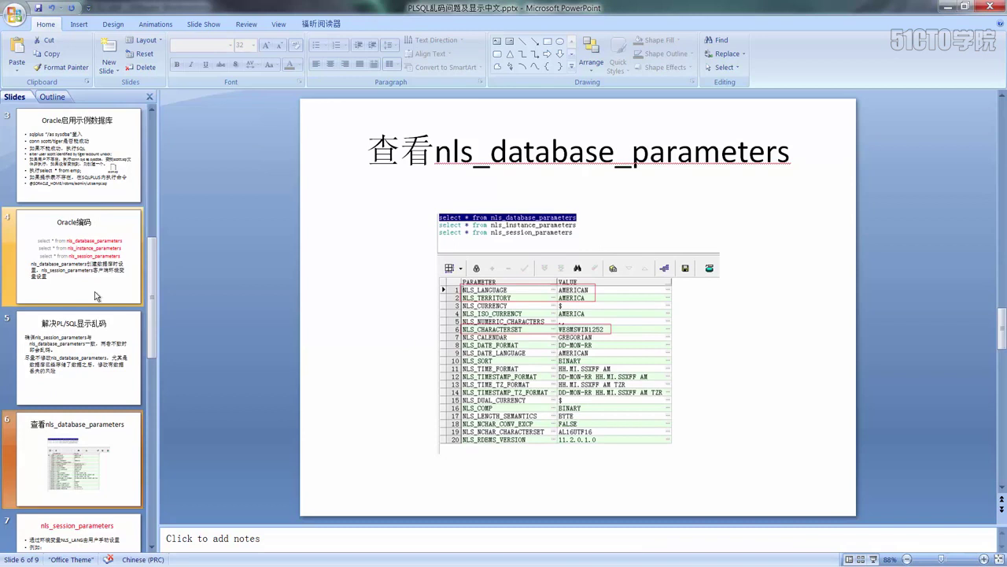
{"action": "left_click", "coordinate": [696, 314]}
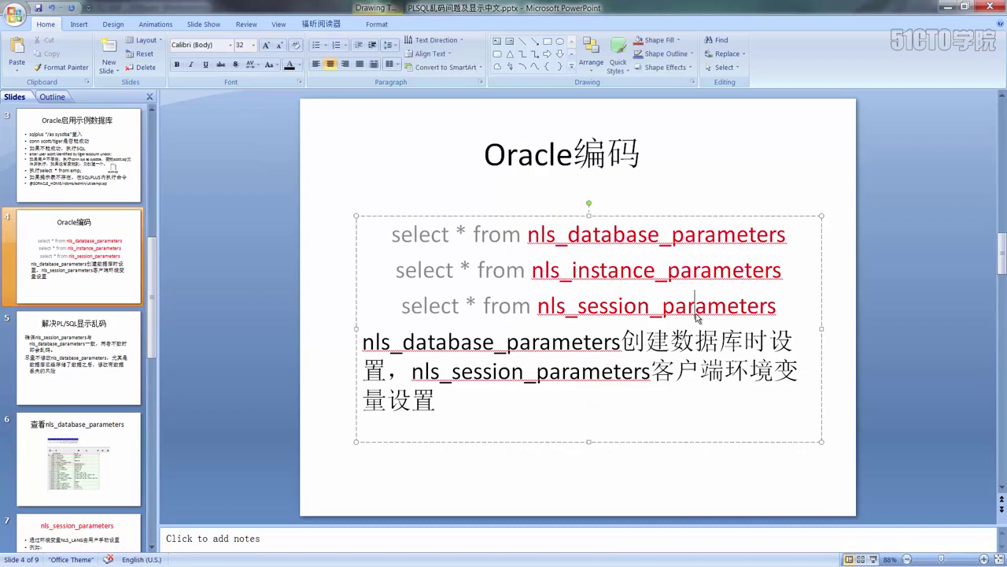
{"action": "left_click_drag", "start_coordinate": [781, 314], "coordinate": [539, 312]}
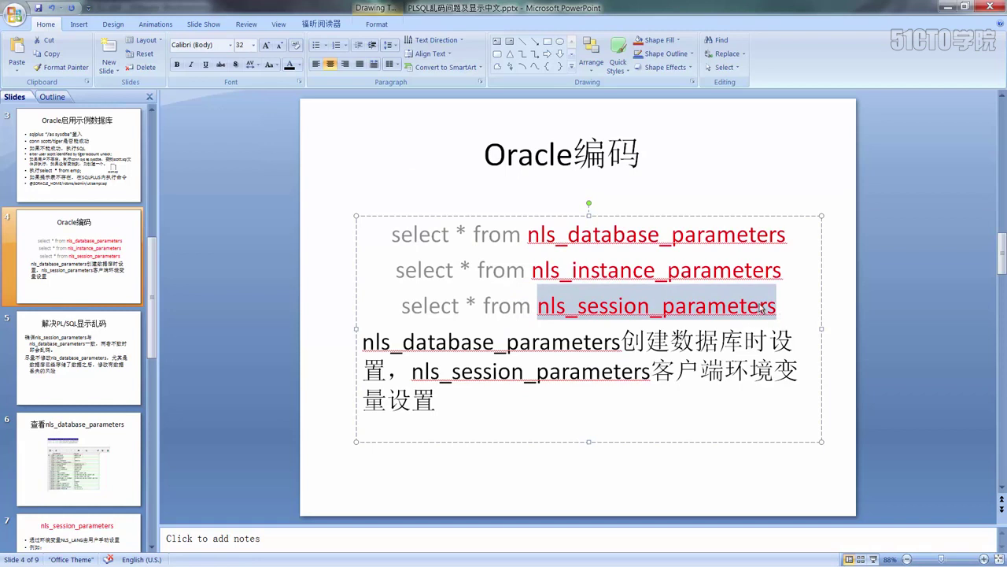
{"action": "left_click", "coordinate": [732, 238]}
{"action": "left_click_drag", "start_coordinate": [582, 238], "coordinate": [791, 243]}
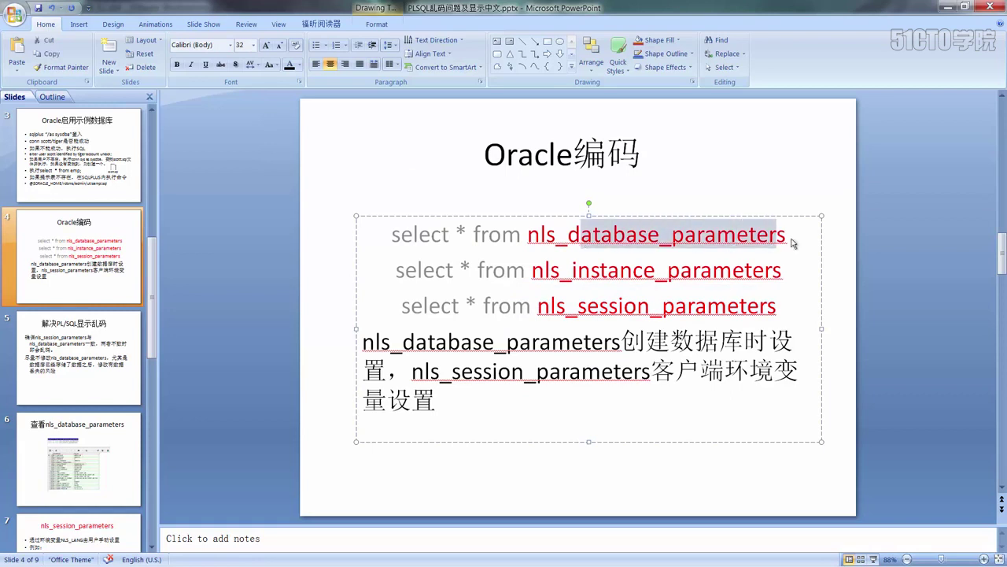
{"action": "left_click_drag", "start_coordinate": [782, 316], "coordinate": [575, 310]}
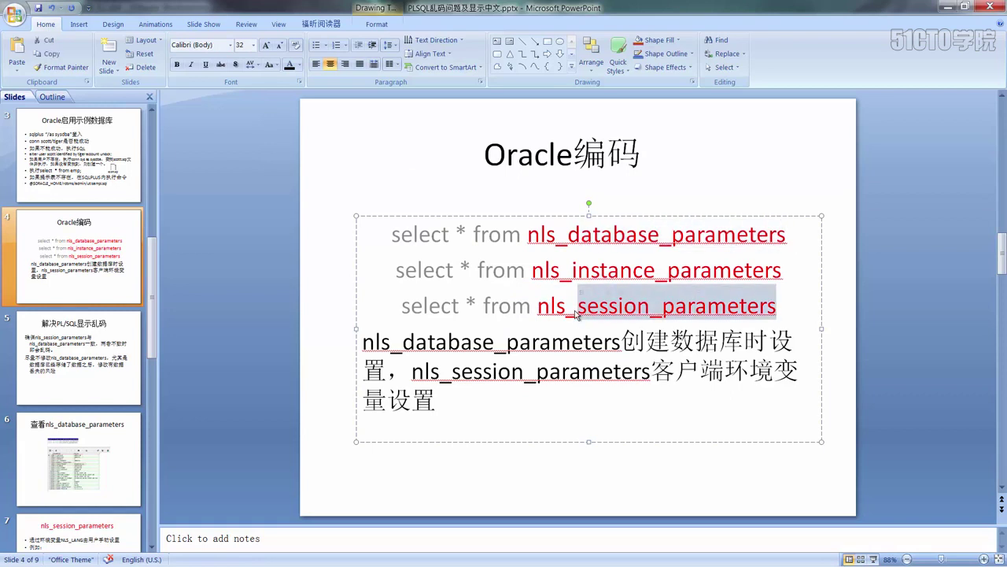
{"action": "left_click", "coordinate": [619, 310]}
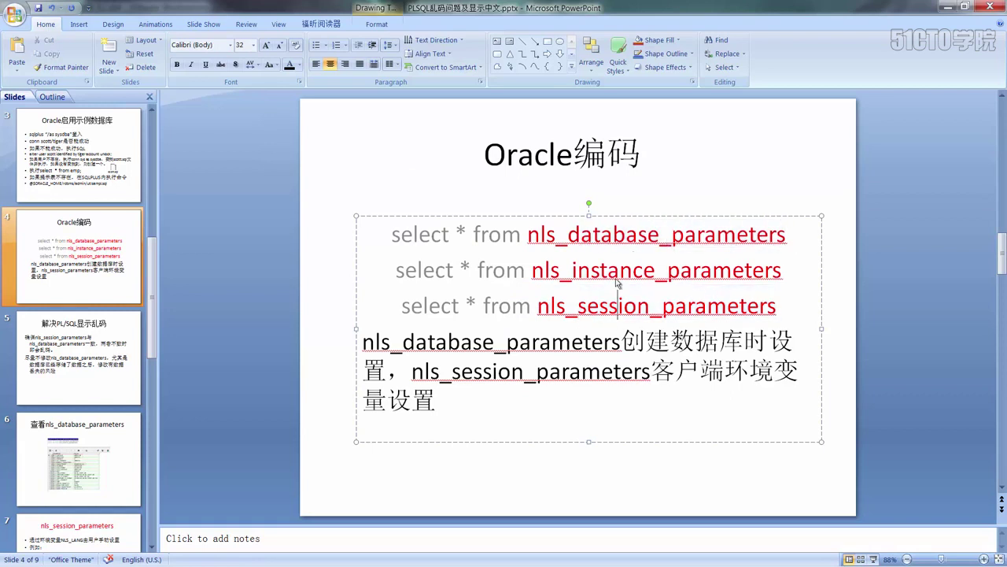
{"action": "key", "text": "alt+Tab"}
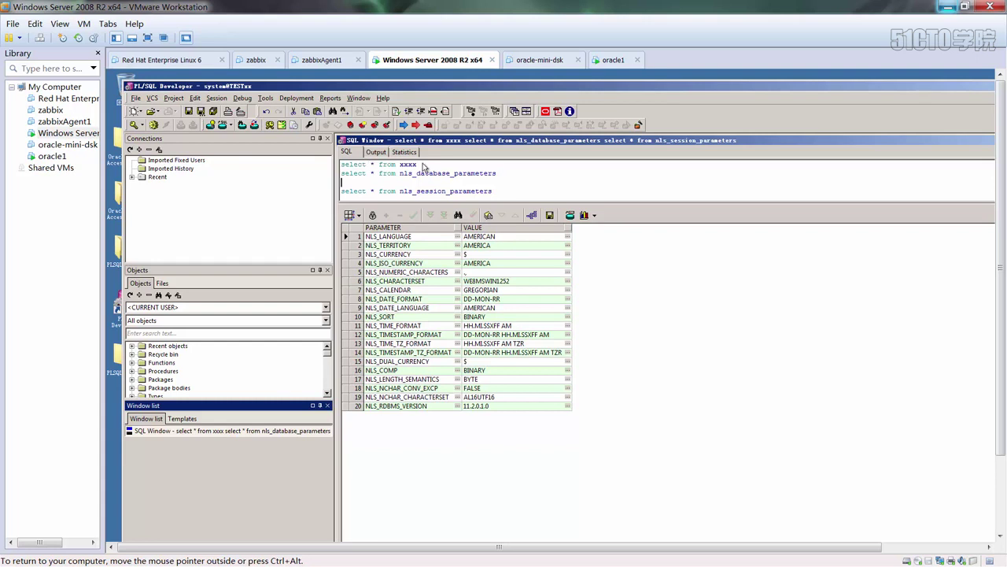
Step: Run the select * from xxxx query, which fails with ORA-00942
{"action": "left_click_drag", "start_coordinate": [423, 166], "coordinate": [342, 165]}
{"action": "left_click", "coordinate": [154, 125]}
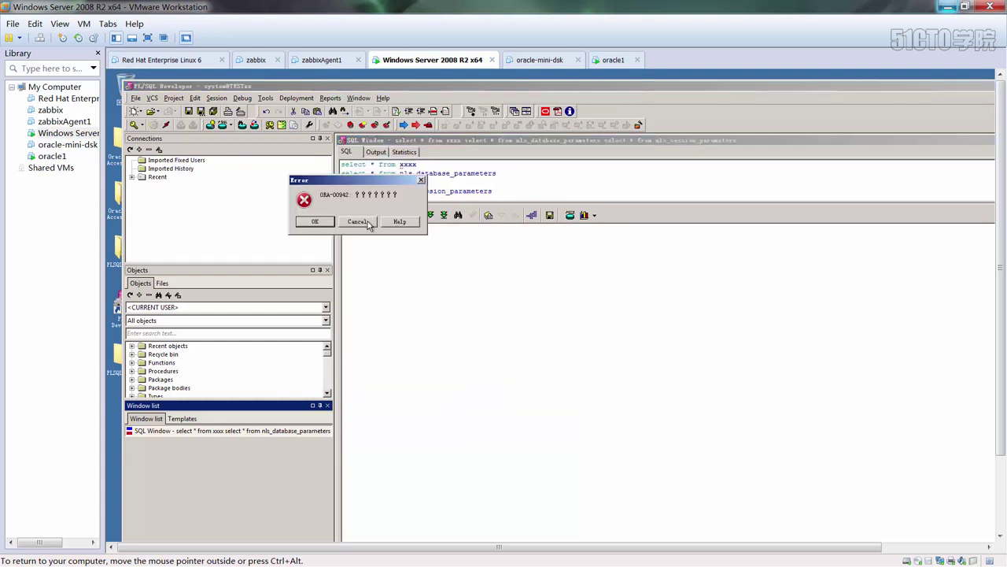
{"action": "left_click", "coordinate": [148, 38]}
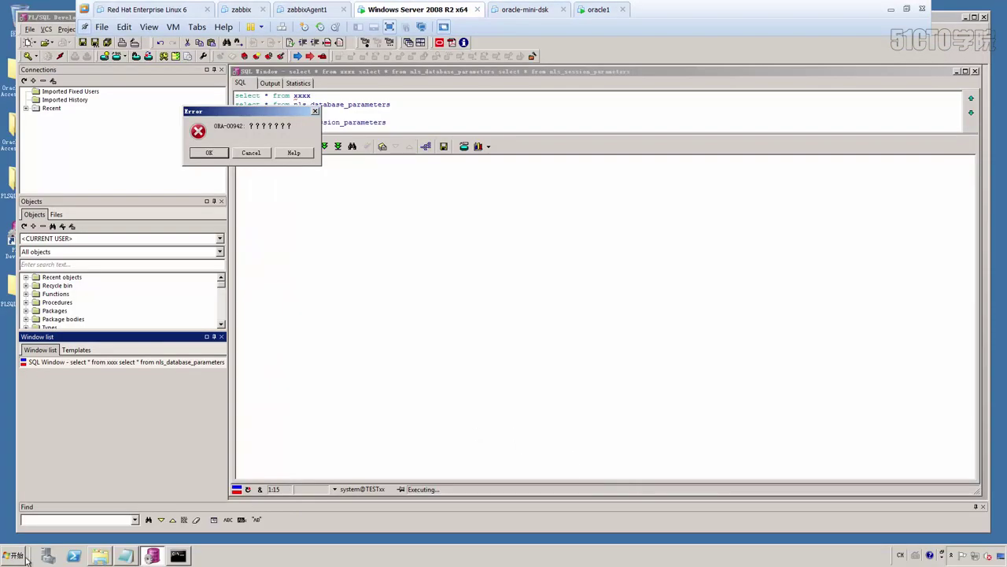
Step: Start a new system environment variable from Computer Properties, typing 'NL' as its name, then return to PowerPoint
{"action": "left_click", "coordinate": [17, 556]}
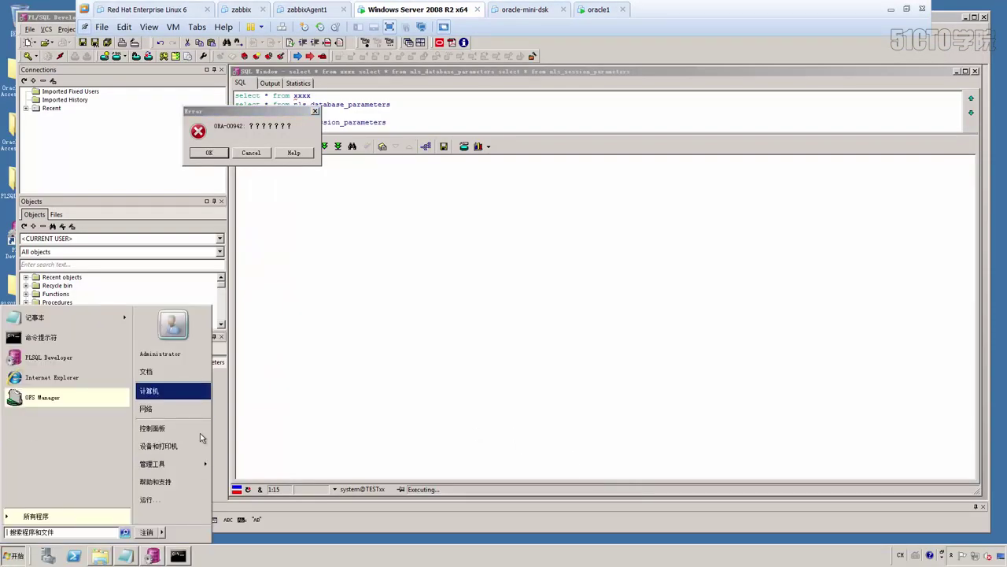
{"action": "right_click", "coordinate": [172, 392]}
{"action": "left_click", "coordinate": [212, 465]}
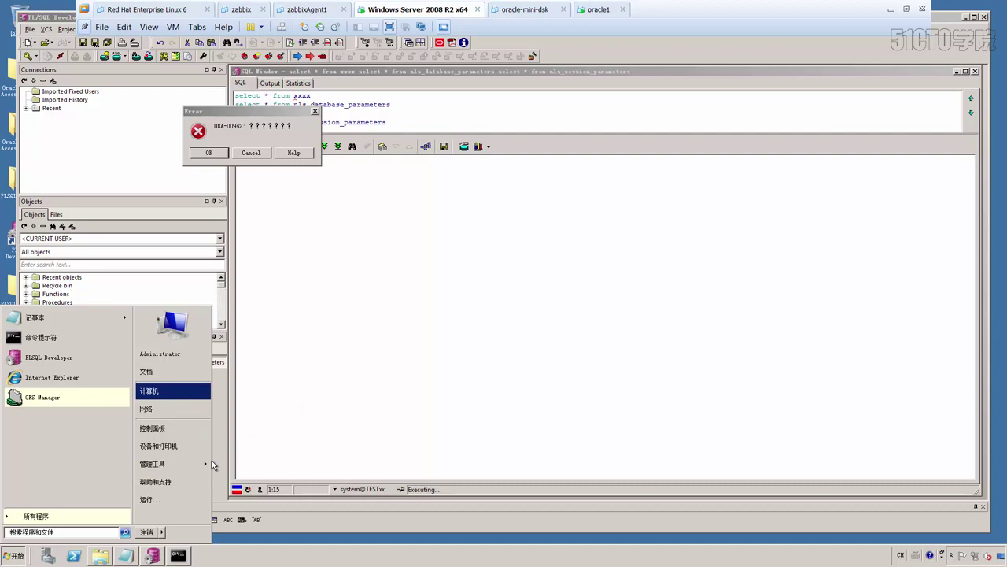
{"action": "left_click", "coordinate": [242, 185]}
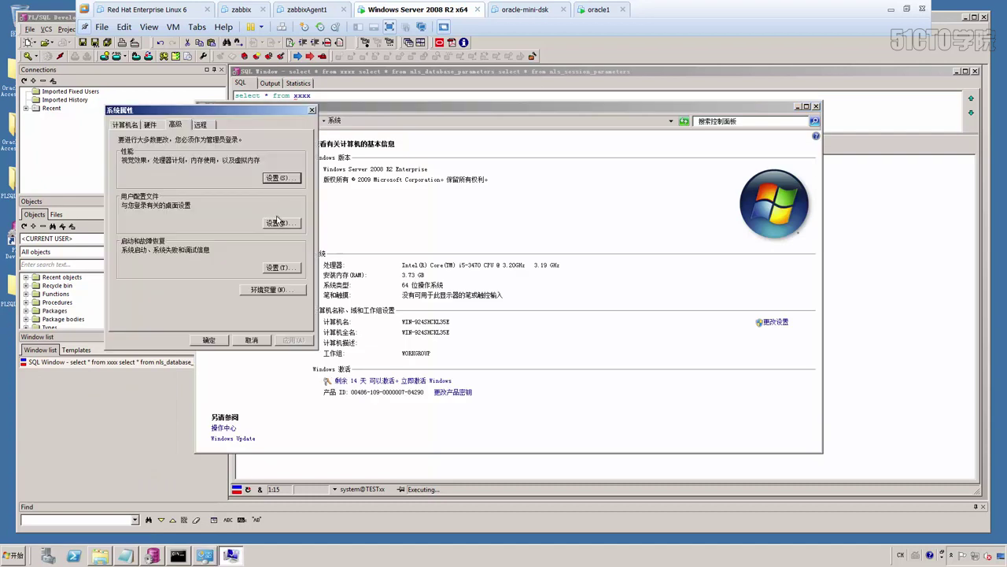
{"action": "left_click", "coordinate": [275, 293]}
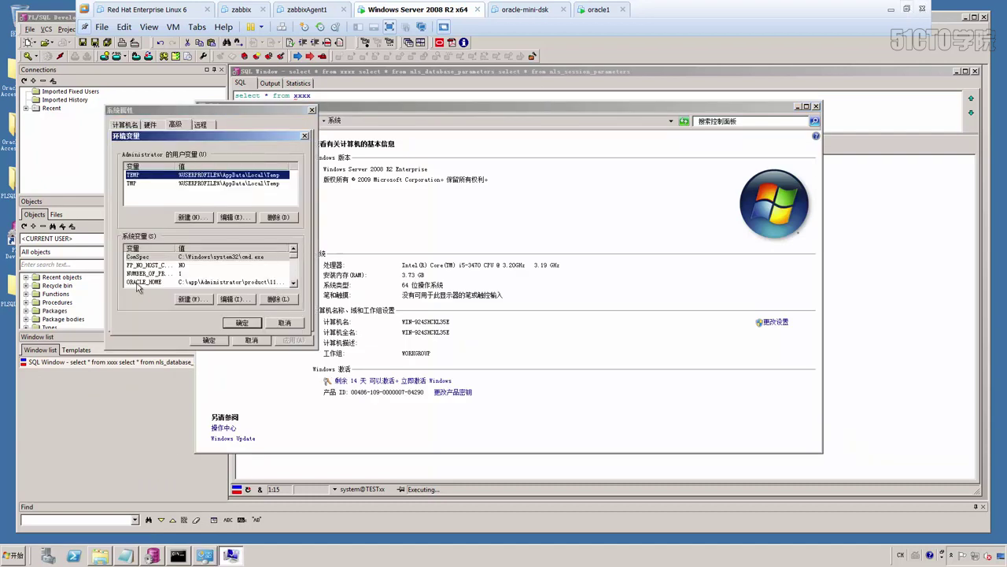
{"action": "left_click", "coordinate": [182, 300]}
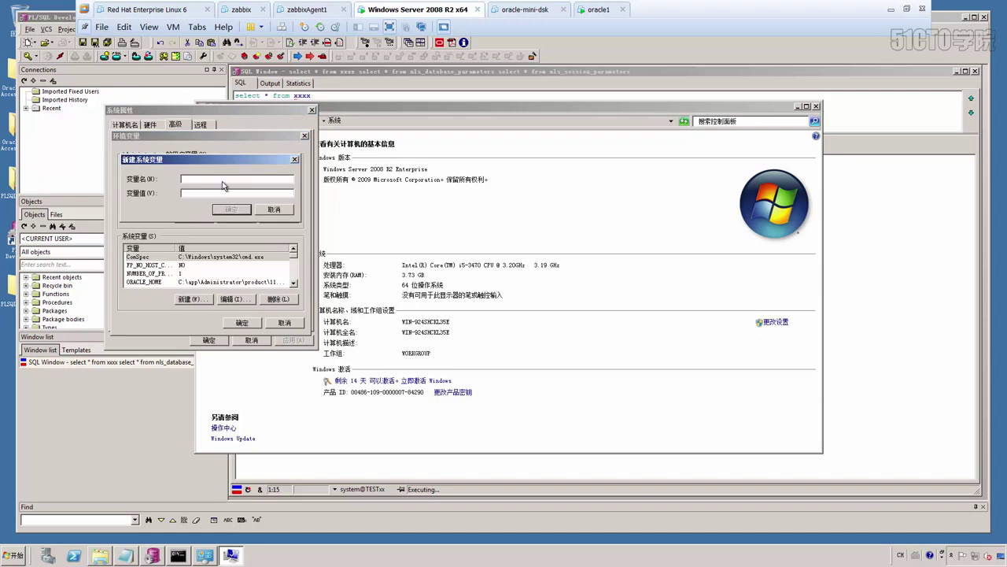
{"action": "type", "text": "NLS_LANG"}
{"action": "left_click", "coordinate": [908, 10]}
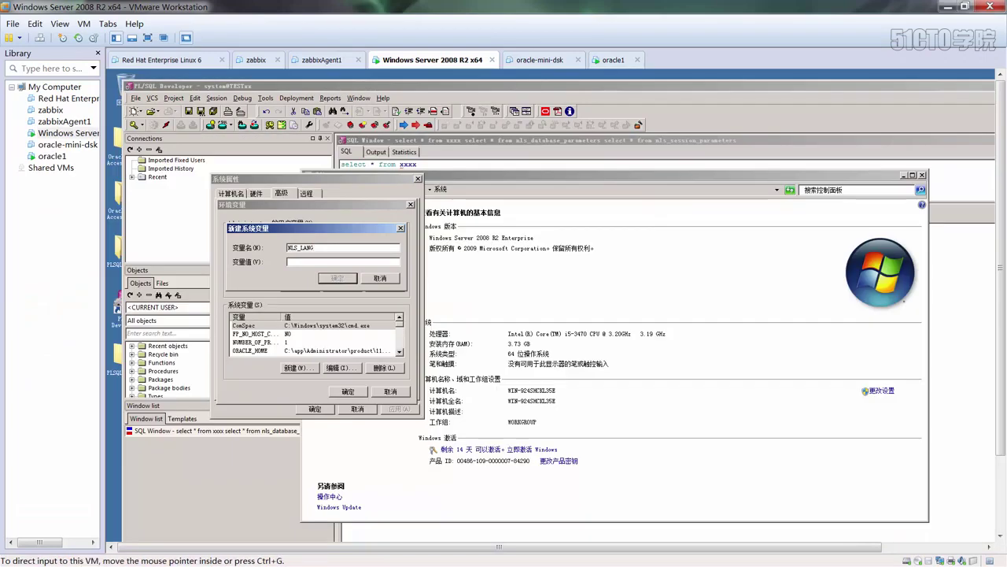
{"action": "left_click", "coordinate": [947, 7]}
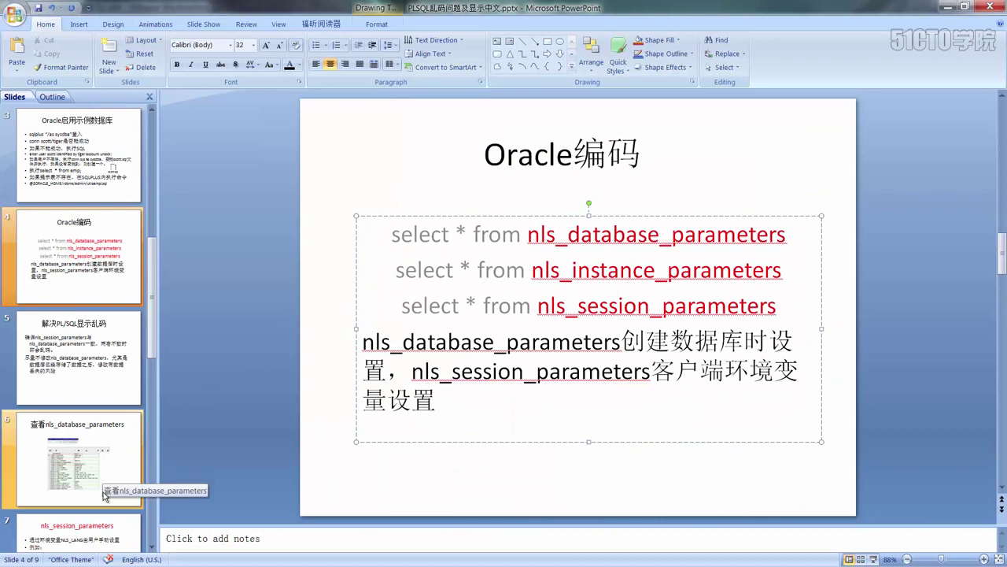
Step: Show slide 7 (nls_session_parameters) and highlight the term NLS_LANG in its explanation text
{"action": "left_click", "coordinate": [98, 537]}
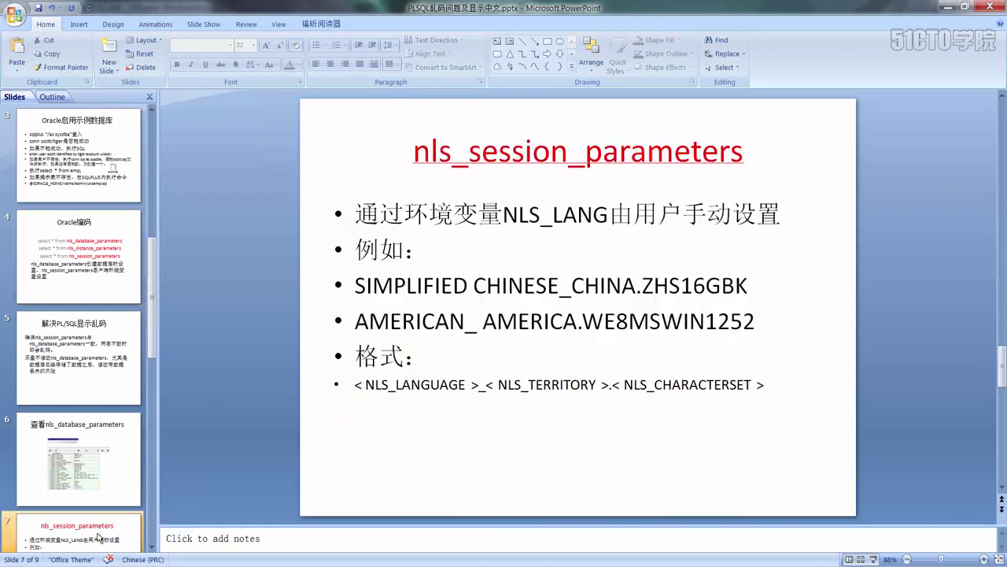
{"action": "left_click", "coordinate": [608, 215]}
{"action": "left_click_drag", "start_coordinate": [609, 219], "coordinate": [502, 218]}
{"action": "left_click", "coordinate": [555, 242]}
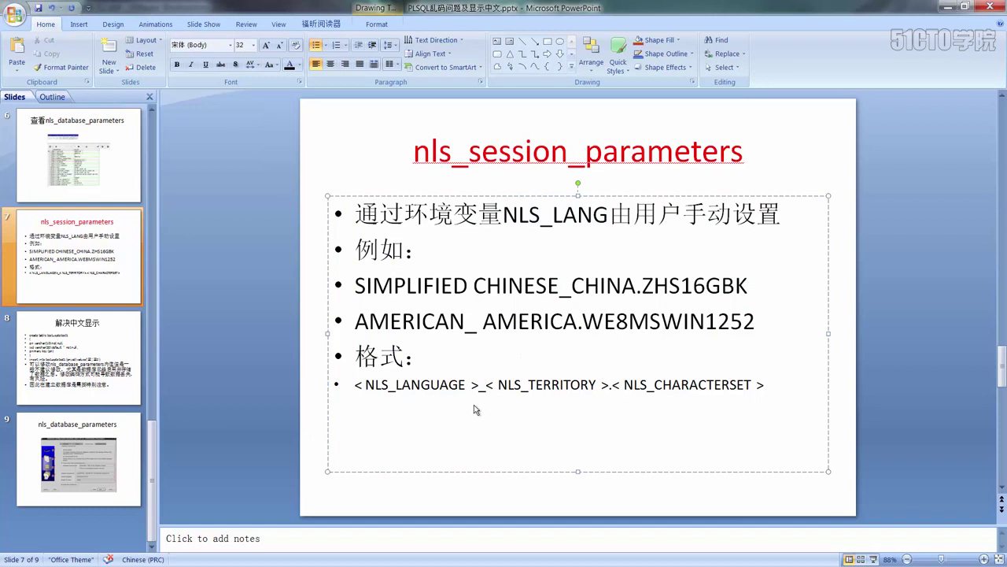
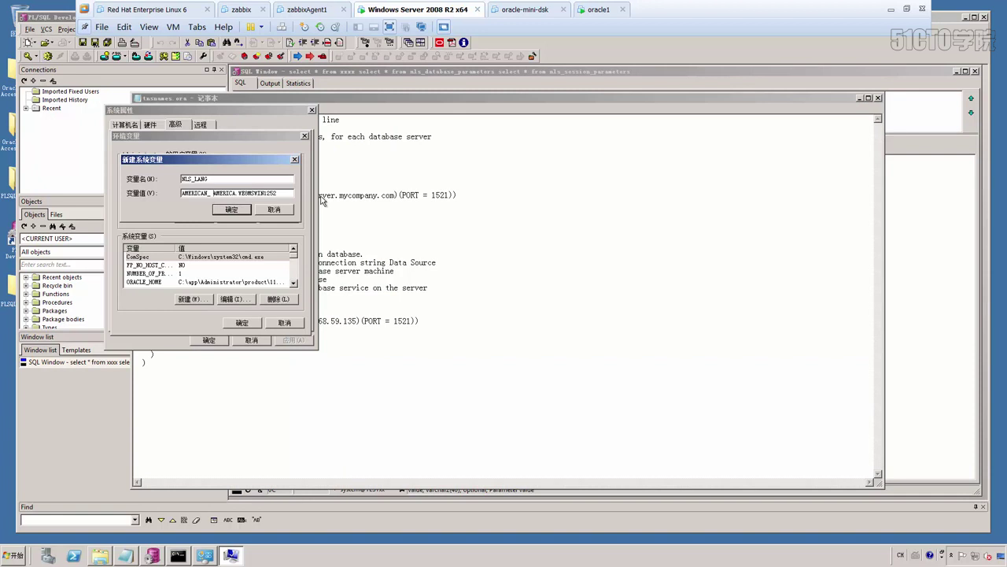
Step: Remove the stray space from the NLS_LANG value AMERICAN_AMERICA.WE8MSWIN1252
{"action": "key", "text": "BackSpace"}
Step: Save the new NLS_LANG system variable and close System Properties, keeping the changes
{"action": "left_click", "coordinate": [241, 214]}
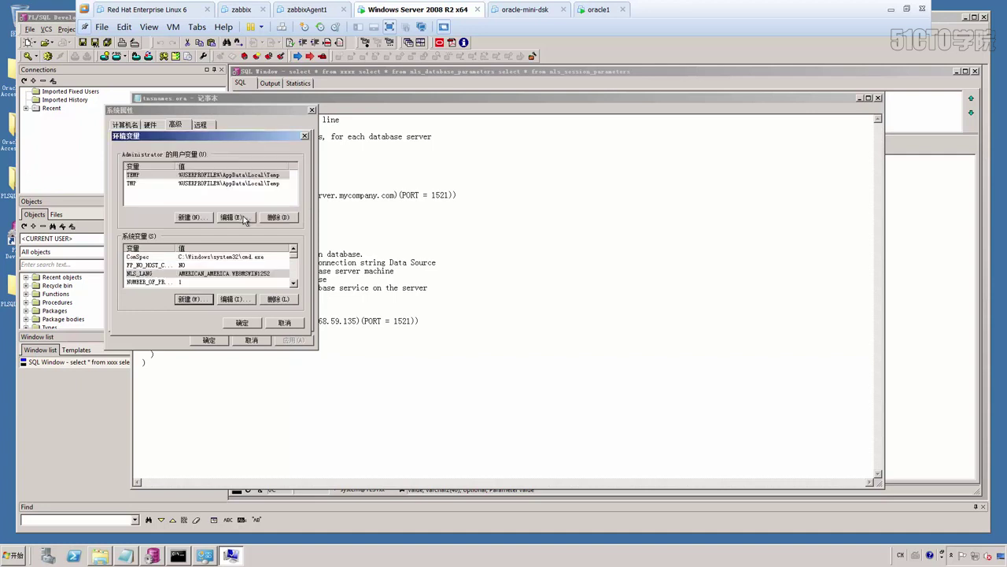
{"action": "left_click", "coordinate": [241, 324]}
{"action": "left_click", "coordinate": [209, 340]}
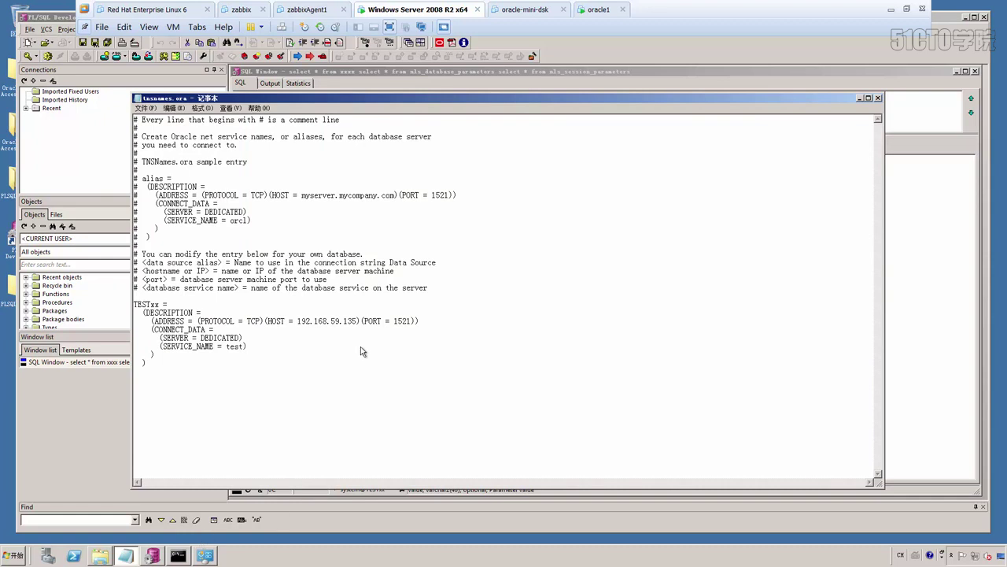
Step: Confirm in a CMD console that ECHO %NLS_LANG% returns AMERICAN_AMERICA.WE8MSWIN1252
{"action": "key", "text": "super+r"}
{"action": "key", "text": "Return"}
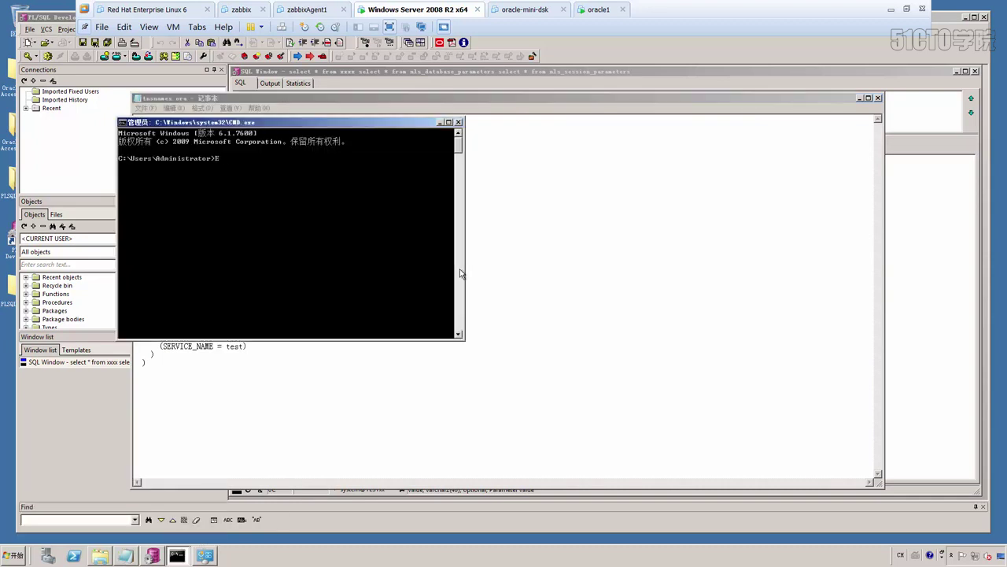
{"action": "key", "text": "BackSpace"}
{"action": "key", "text": "BackSpace"}
{"action": "key", "text": "BackSpace"}
{"action": "key", "text": "BackSpace"}
{"action": "type", "text": "ECHO %NLS"}
{"action": "key", "text": "Return"}
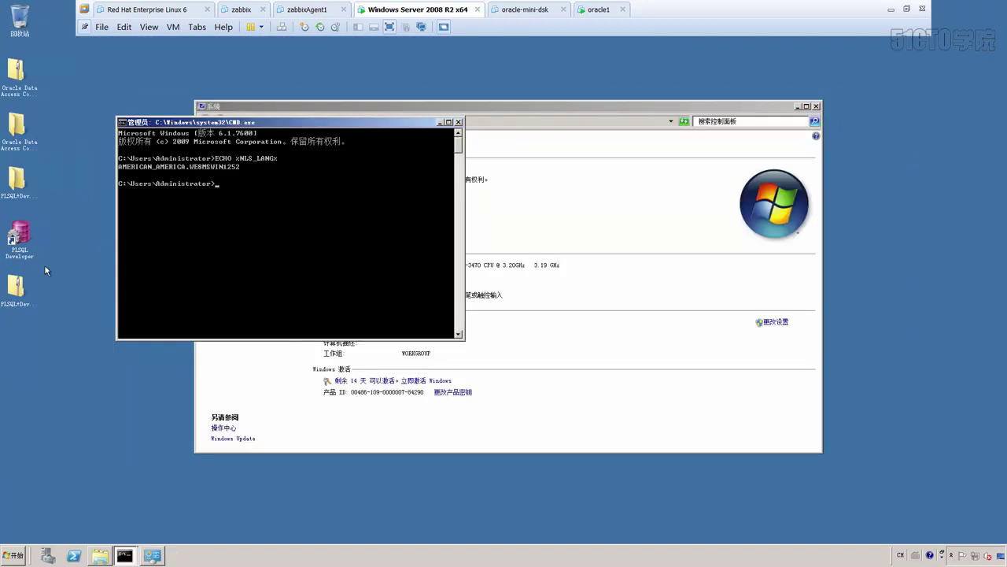
{"action": "left_click", "coordinate": [22, 238]}
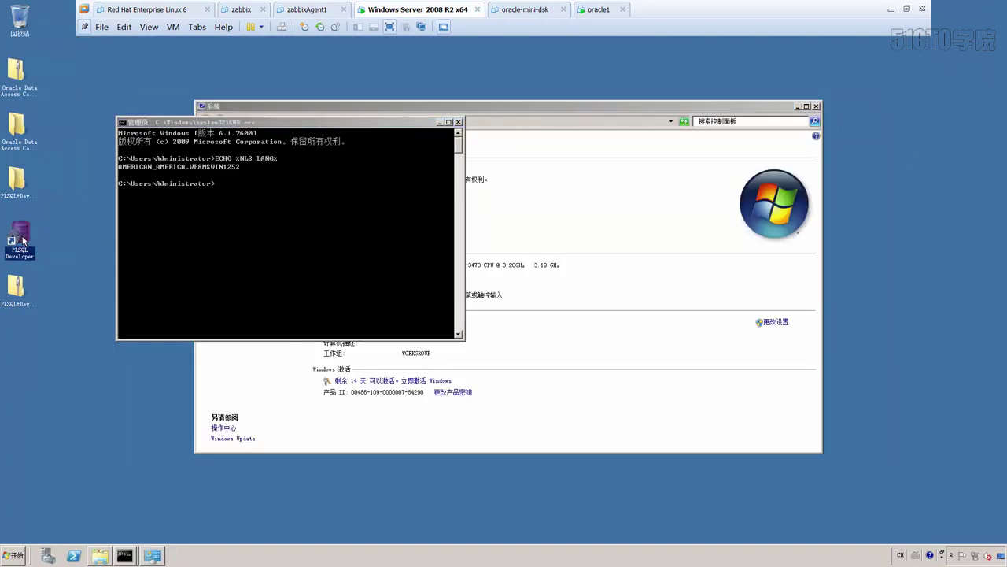
Step: Launch PL/SQL Developer, log on to TESTxx and start a new SQL window
{"action": "key", "text": "Return"}
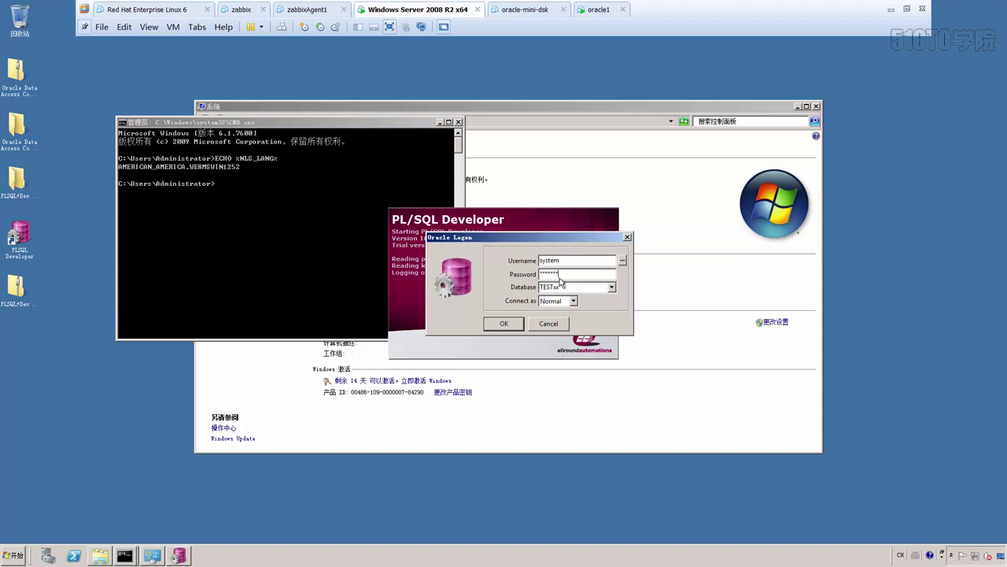
{"action": "key", "text": "Return"}
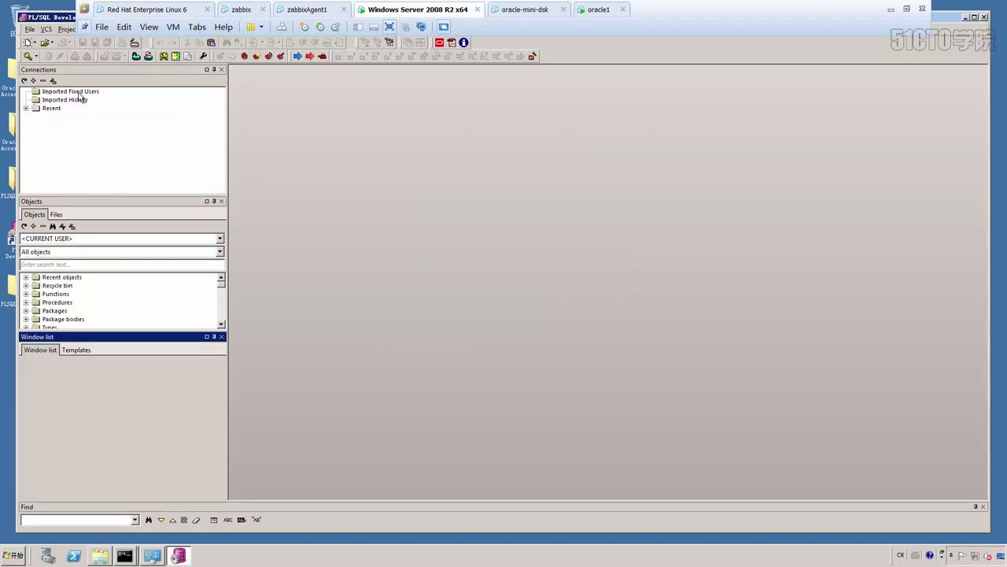
{"action": "left_click", "coordinate": [32, 45]}
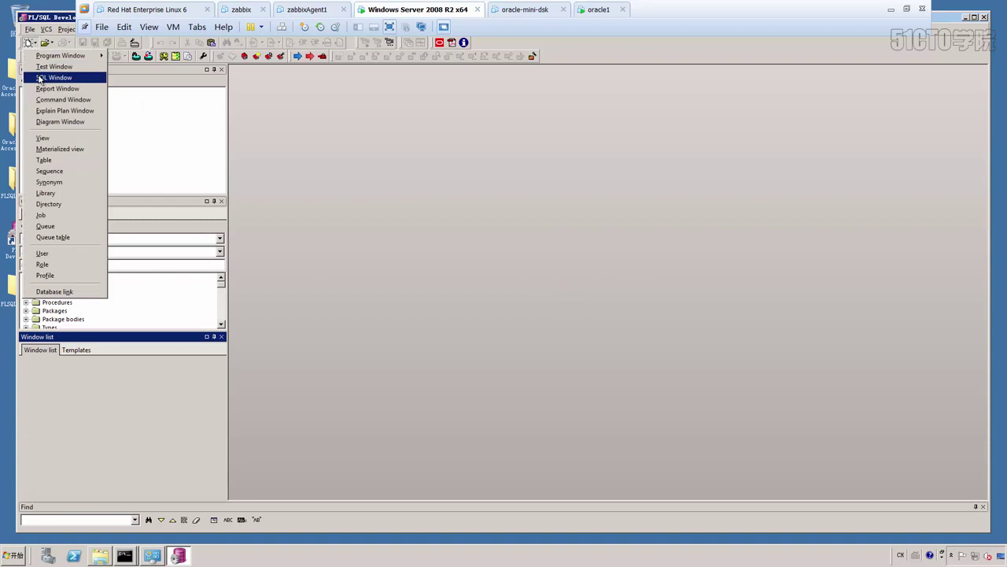
{"action": "left_click", "coordinate": [49, 78]}
Step: Run select * from nls_session_parameters to show NLS_LANGUAGE AMERICAN and NLS_TERRITORY AMERICA
{"action": "type", "text": "se"}
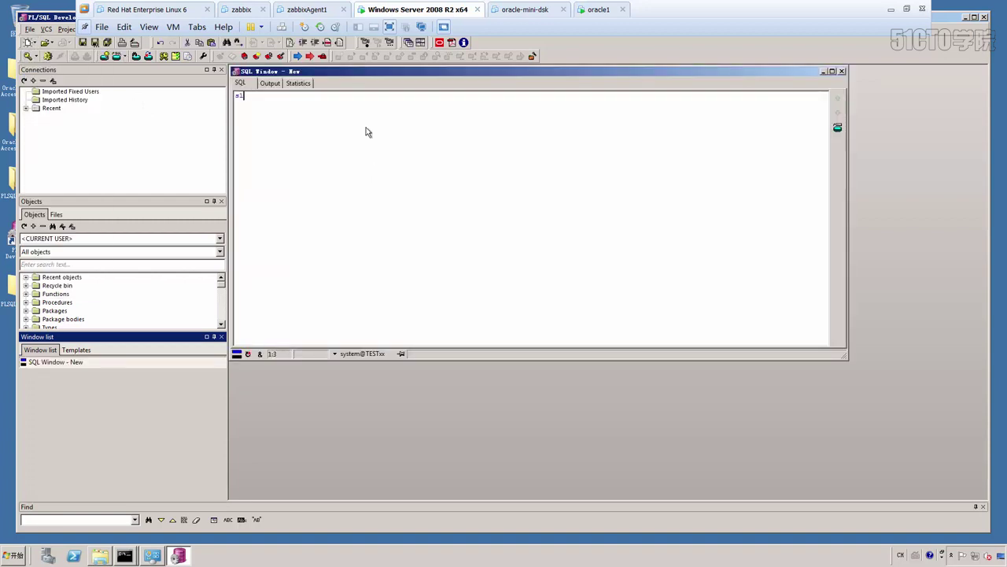
{"action": "type", "text": "lect"}
{"action": "key", "text": "BackSpace"}
{"action": "type", "text": "from nls"}
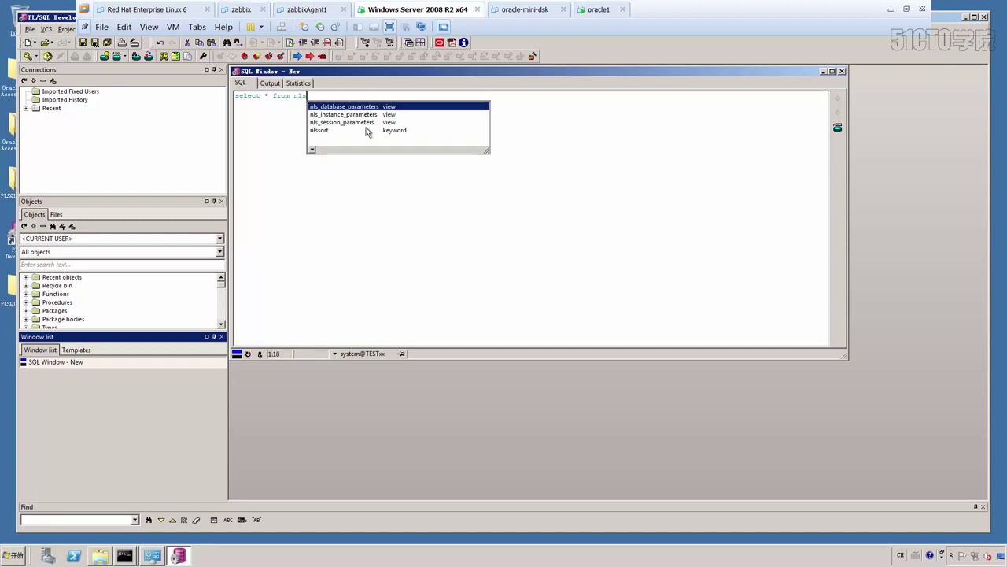
{"action": "key", "text": "Down"}
{"action": "key", "text": "Down"}
{"action": "key", "text": "Up"}
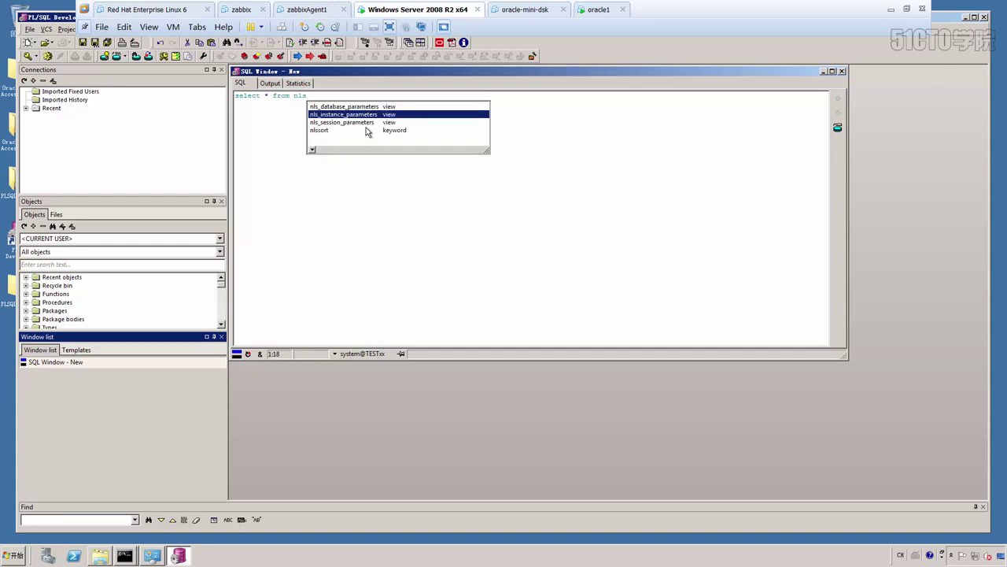
{"action": "key", "text": "Down"}
{"action": "key", "text": "Return"}
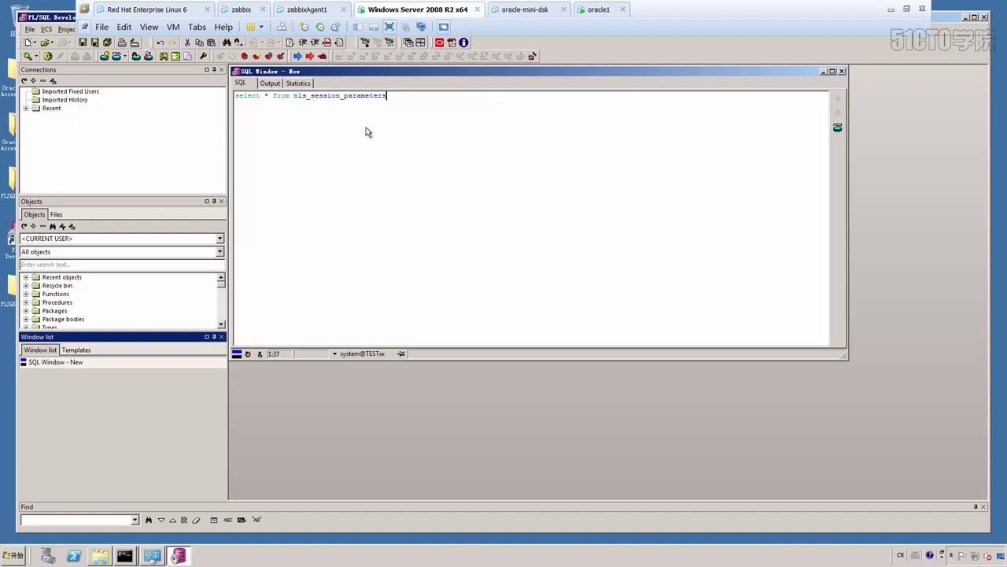
{"action": "key", "text": "F8"}
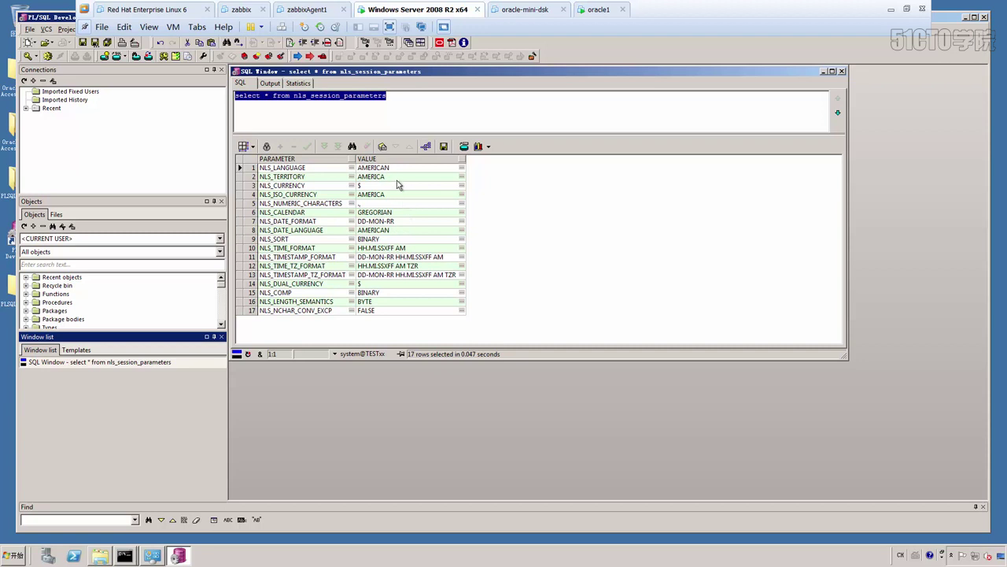
Step: Run select * from xxxx and dismiss the English ORA-00942 table or view does not exist error
{"action": "left_click", "coordinate": [396, 125]}
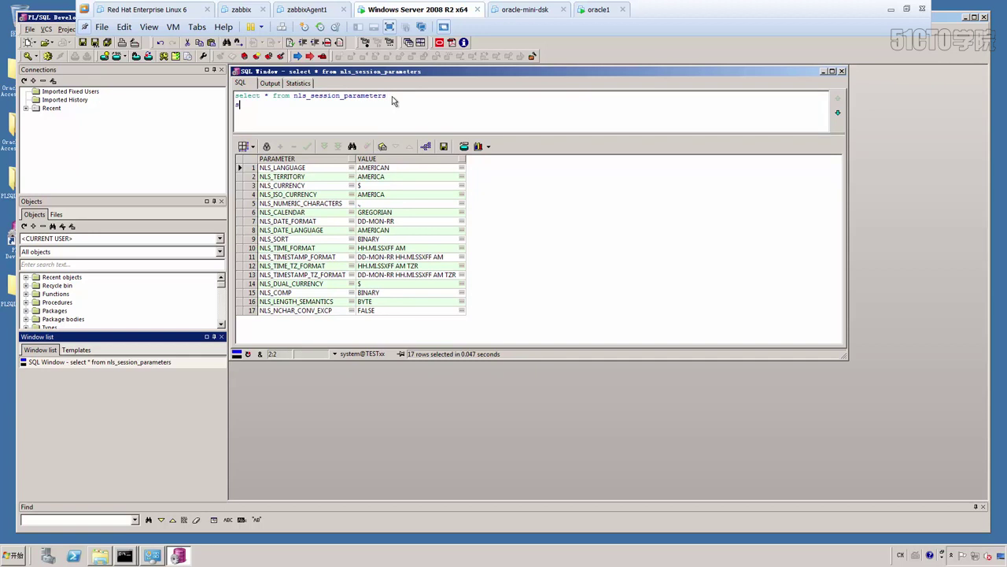
{"action": "type", "text": "select * from xxx"}
{"action": "key", "text": "F8"}
{"action": "left_click_drag", "start_coordinate": [490, 180], "coordinate": [307, 165]}
{"action": "key", "text": "Return"}
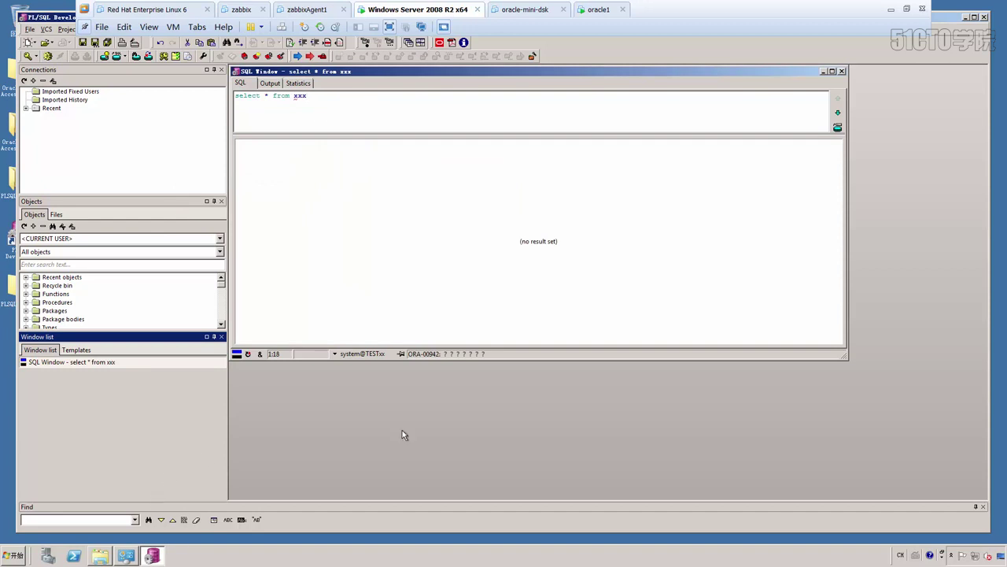
{"action": "type", "text": "x"}
{"action": "key", "text": "F8"}
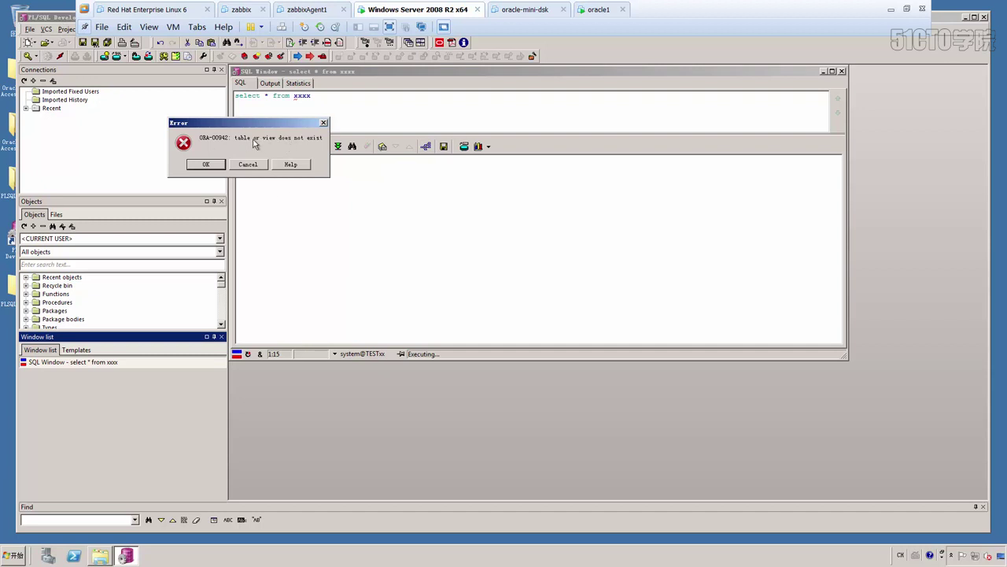
{"action": "left_click", "coordinate": [323, 124]}
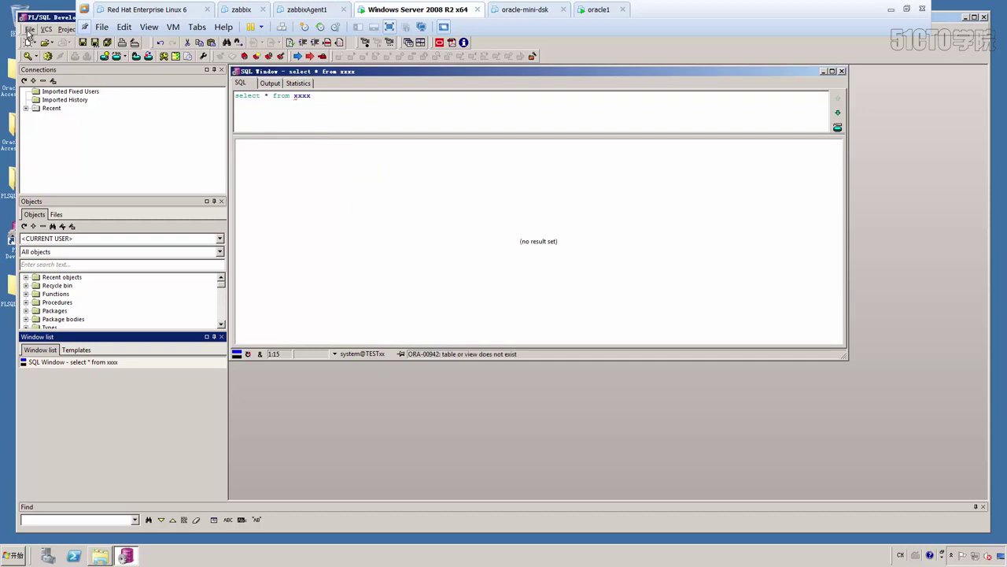
Step: Restore the PL/SQL Developer main window from maximized and reposition it on the desktop
{"action": "left_click", "coordinate": [29, 30]}
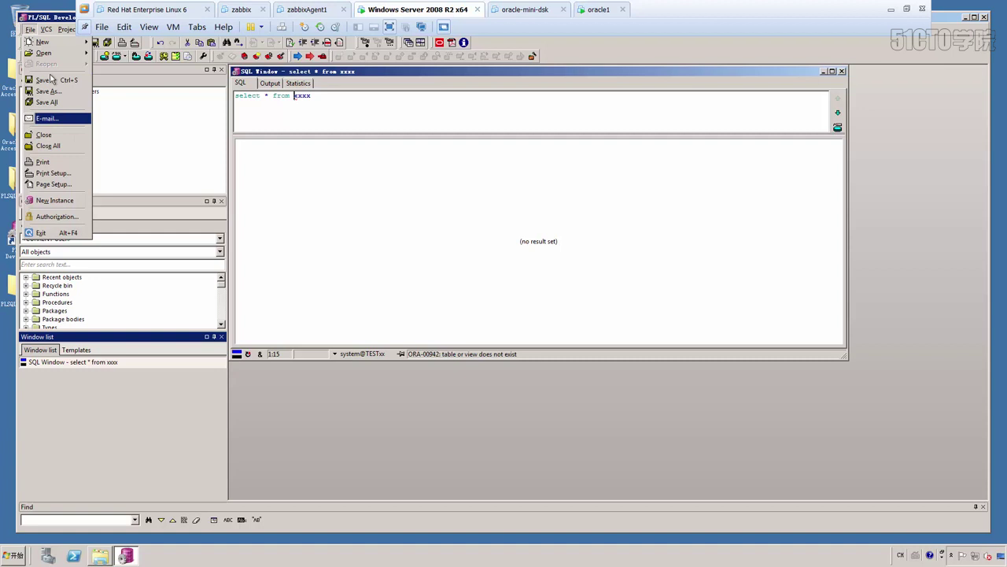
{"action": "mouse_move", "coordinate": [61, 30]}
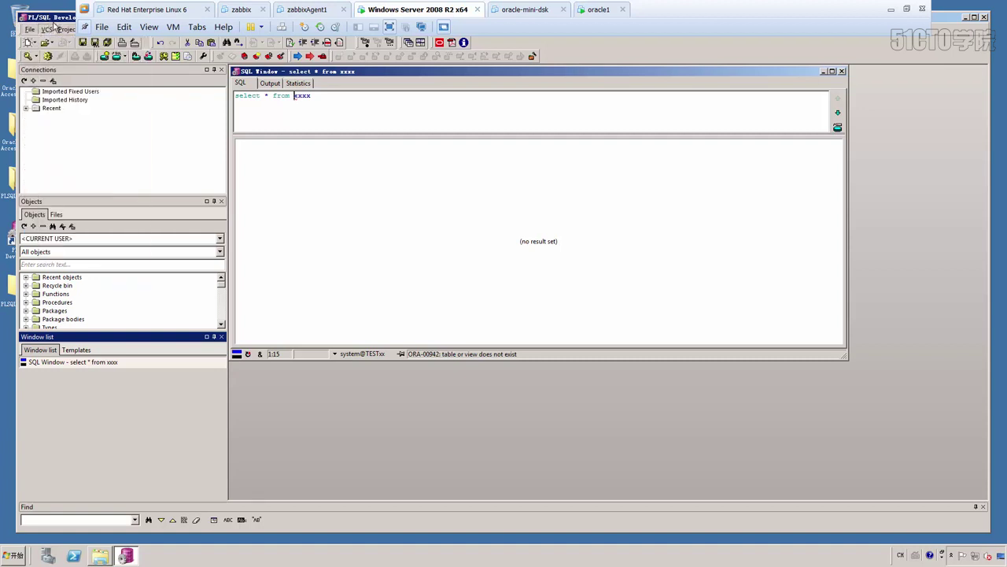
{"action": "double_click", "coordinate": [51, 16]}
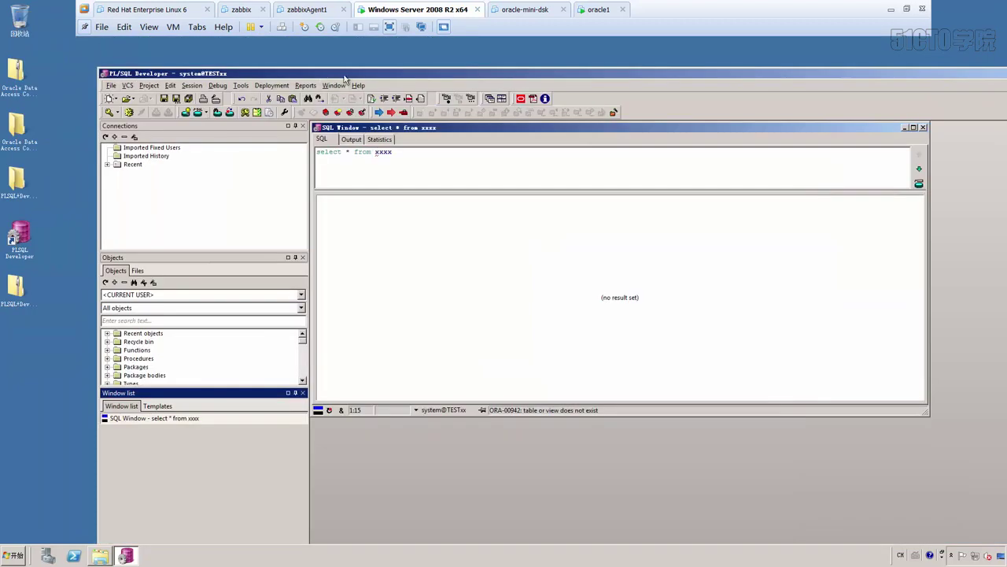
{"action": "left_click_drag", "start_coordinate": [314, 70], "coordinate": [277, 60]}
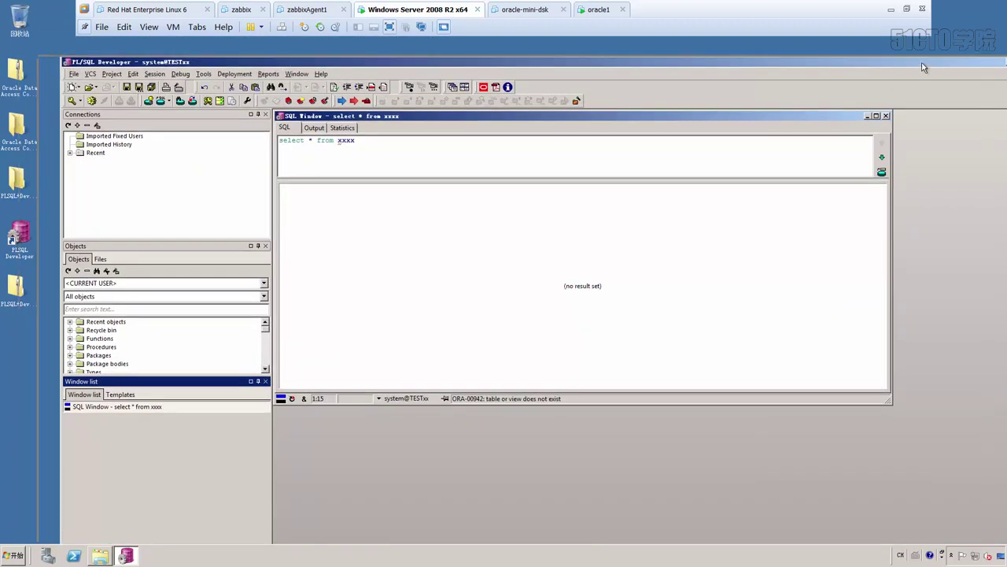
{"action": "left_click_drag", "start_coordinate": [929, 67], "coordinate": [910, 62]}
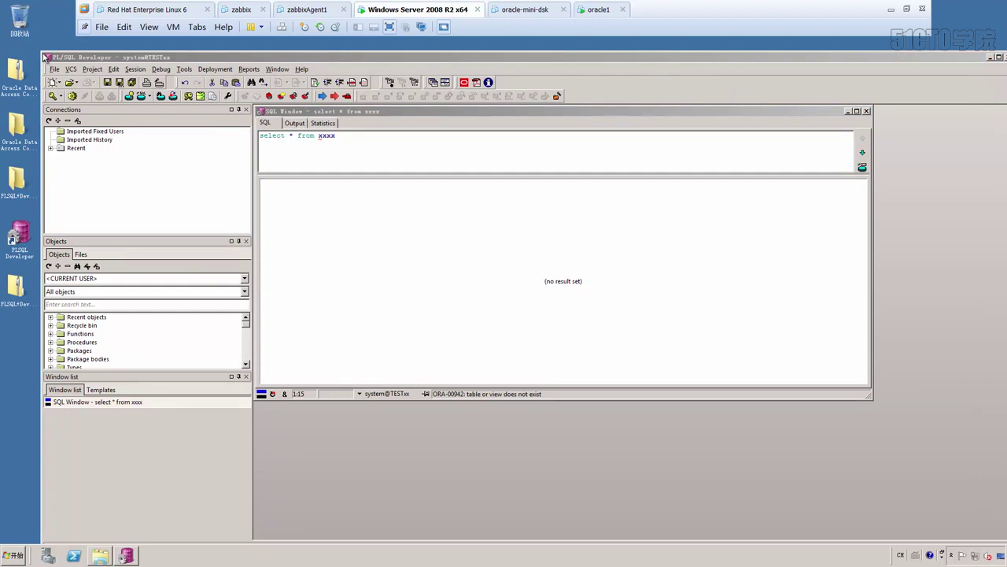
{"action": "left_click_drag", "start_coordinate": [193, 55], "coordinate": [306, 92]}
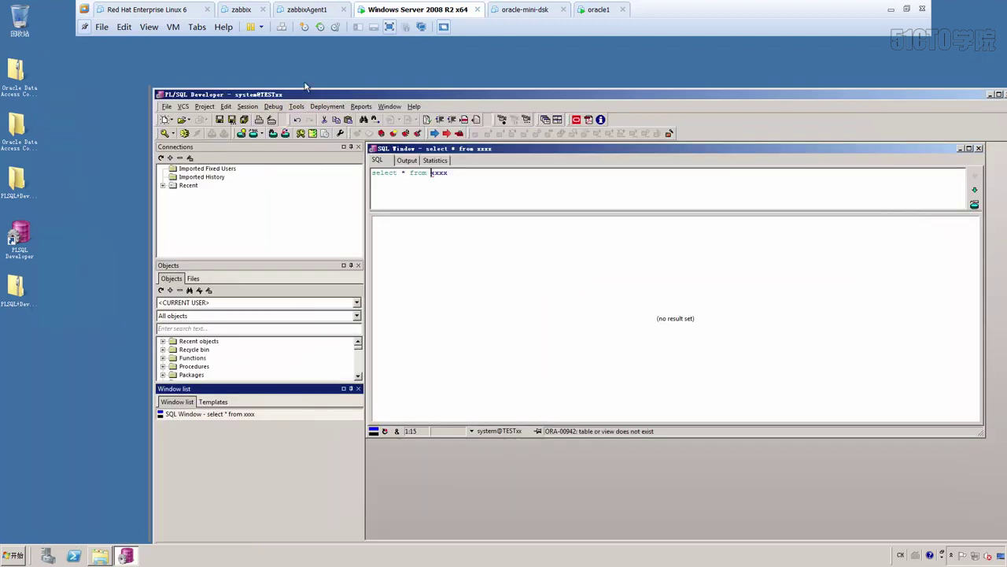
{"action": "left_click_drag", "start_coordinate": [17, 181], "coordinate": [63, 95]}
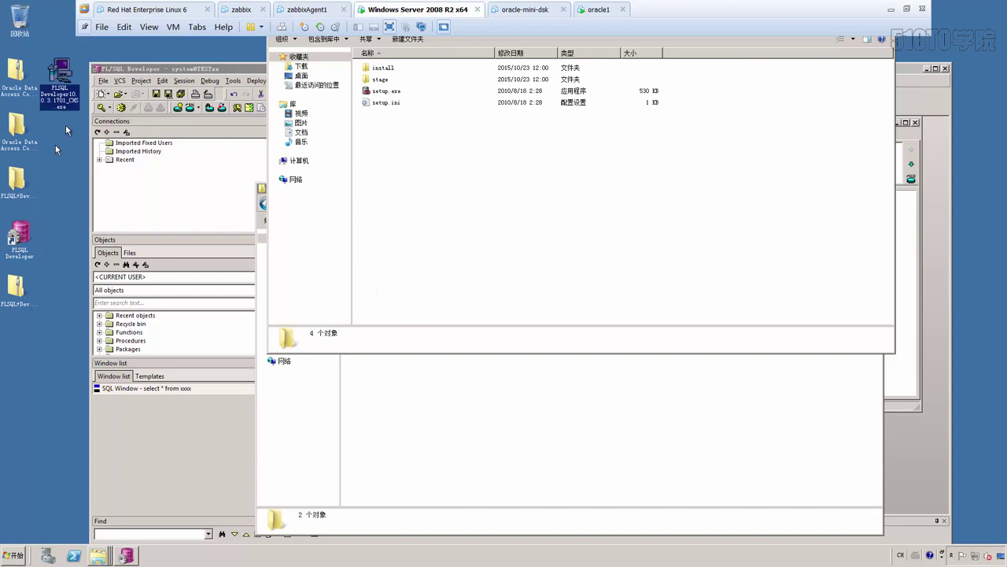
Step: Install the Simplified Chinese language pack into C:\PLSQLDeveloper with default components
{"action": "double_click", "coordinate": [59, 83]}
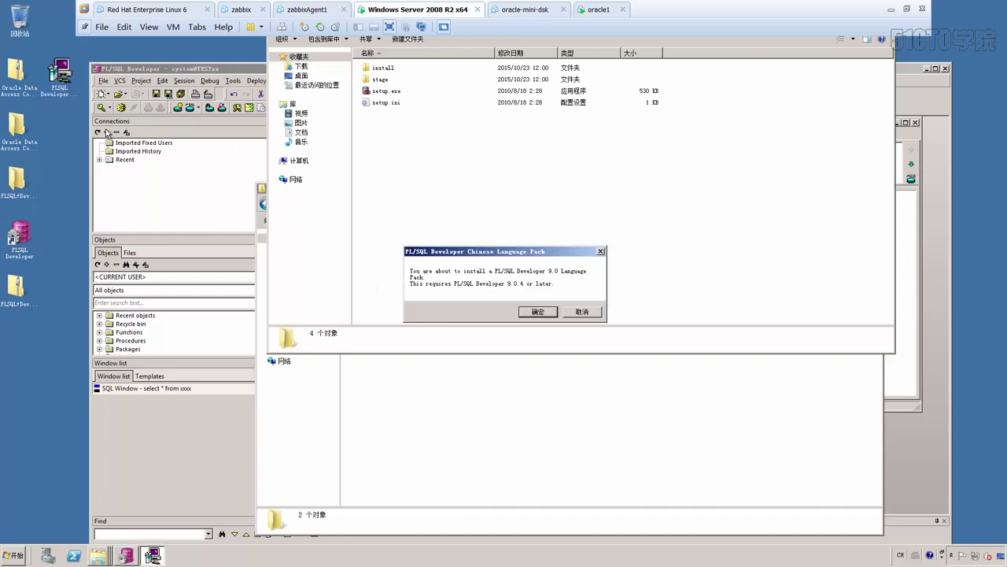
{"action": "left_click", "coordinate": [540, 312]}
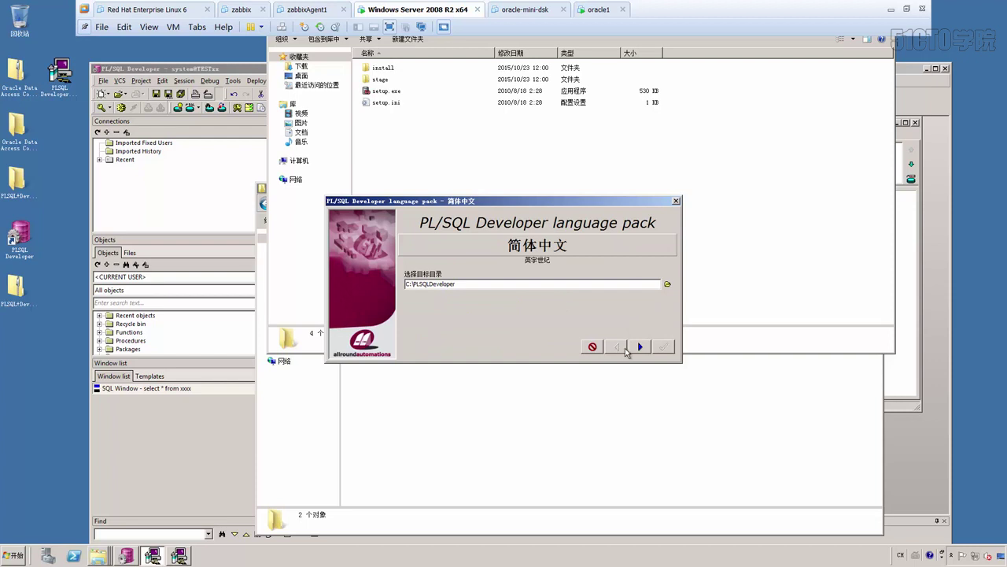
{"action": "left_click", "coordinate": [640, 347]}
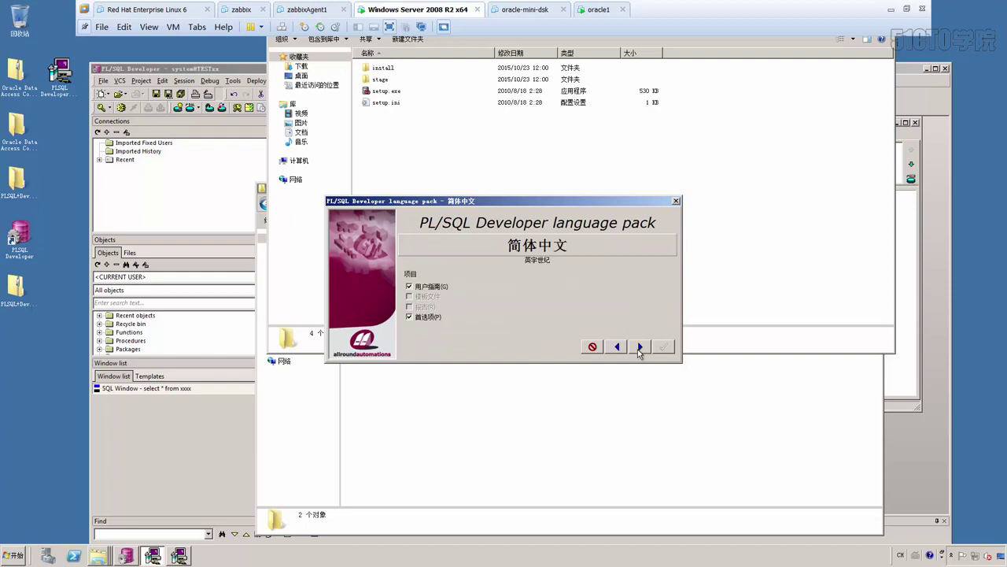
{"action": "left_click", "coordinate": [640, 347]}
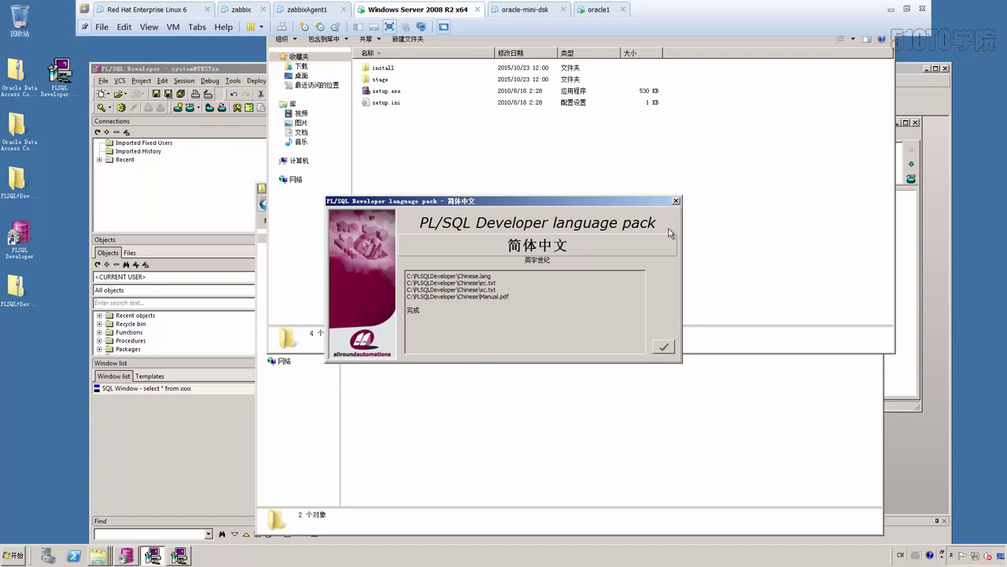
{"action": "left_click", "coordinate": [663, 348]}
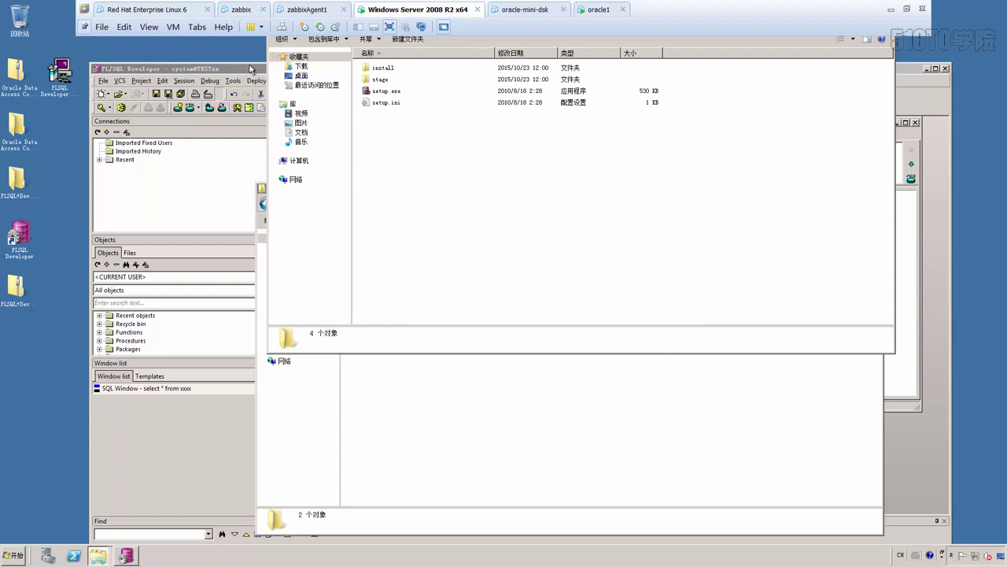
Step: Close PL/SQL Developer without saving the SQL window
{"action": "left_click", "coordinate": [252, 69]}
{"action": "left_click", "coordinate": [945, 68]}
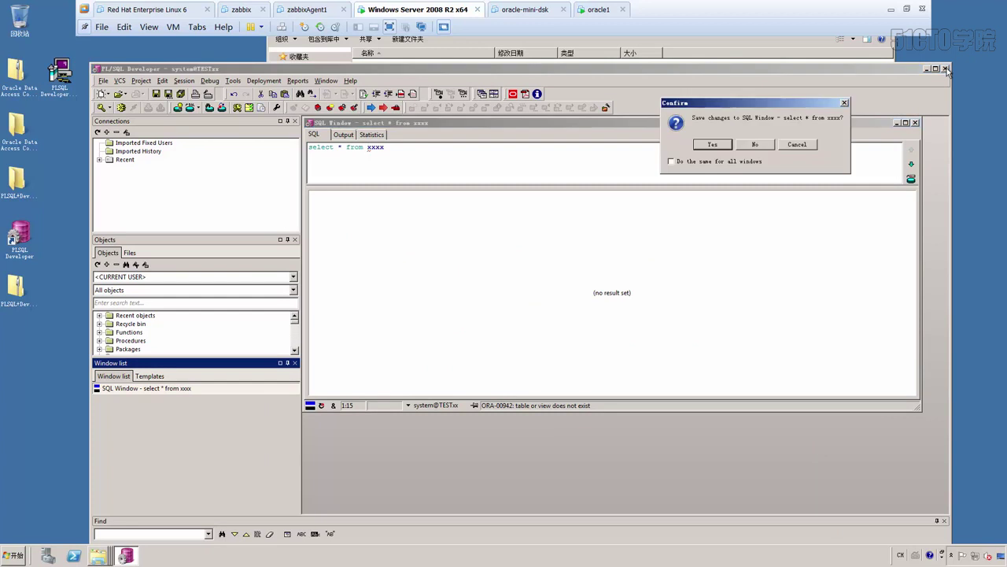
{"action": "left_click", "coordinate": [767, 148]}
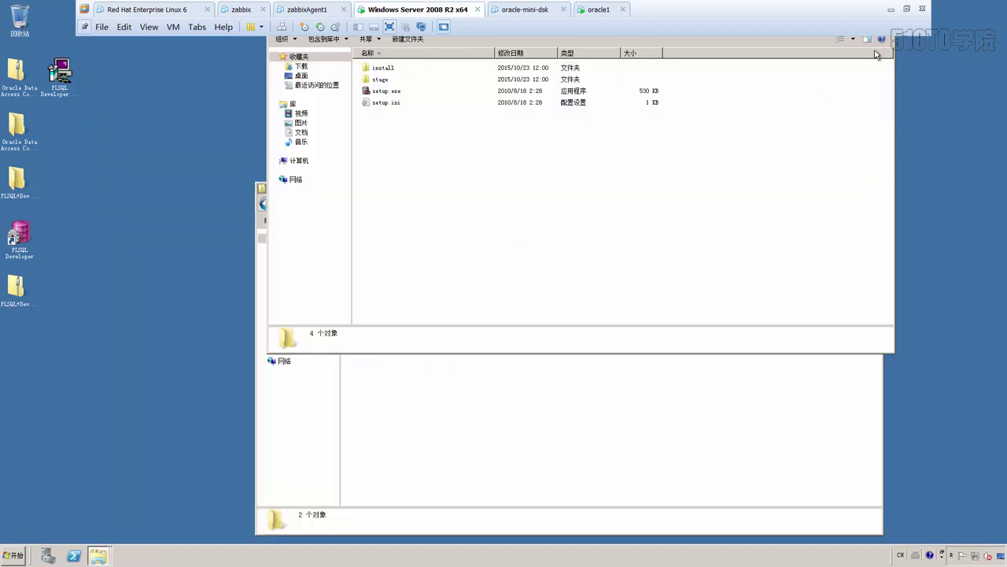
Step: Close all Explorer windows and log back in to TESTxx with the Chinese interface
{"action": "right_click", "coordinate": [99, 556]}
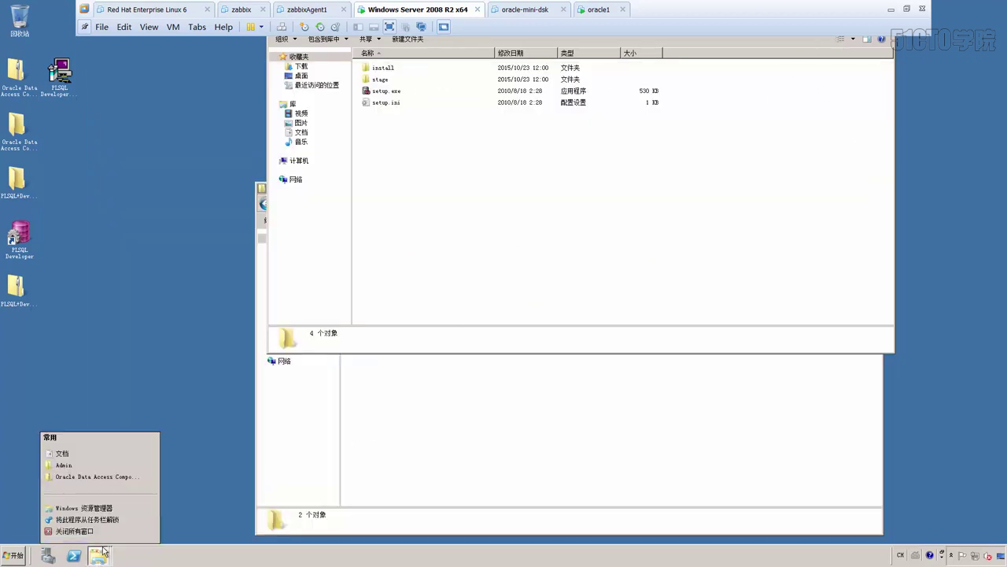
{"action": "left_click", "coordinate": [102, 535]}
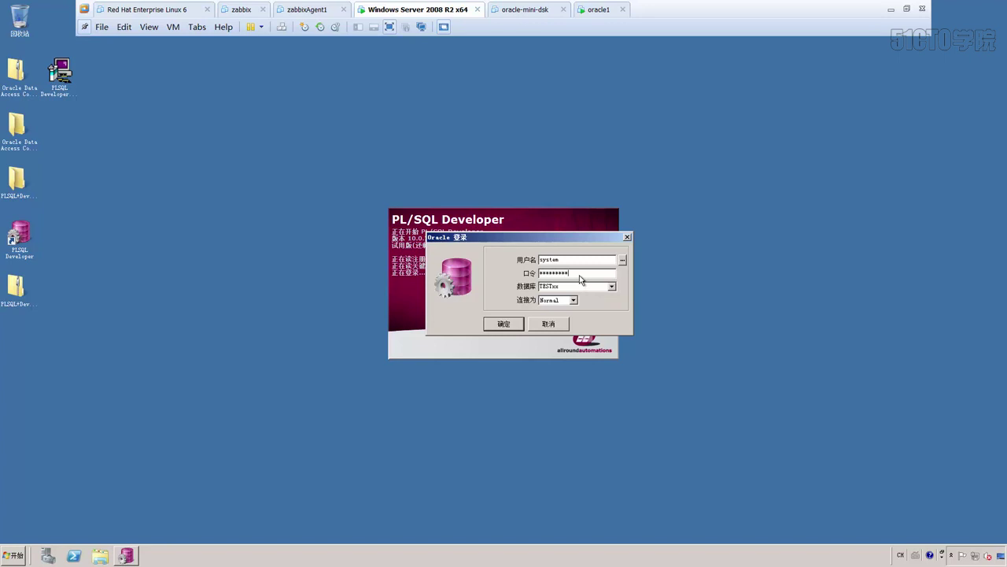
{"action": "key", "text": "Return"}
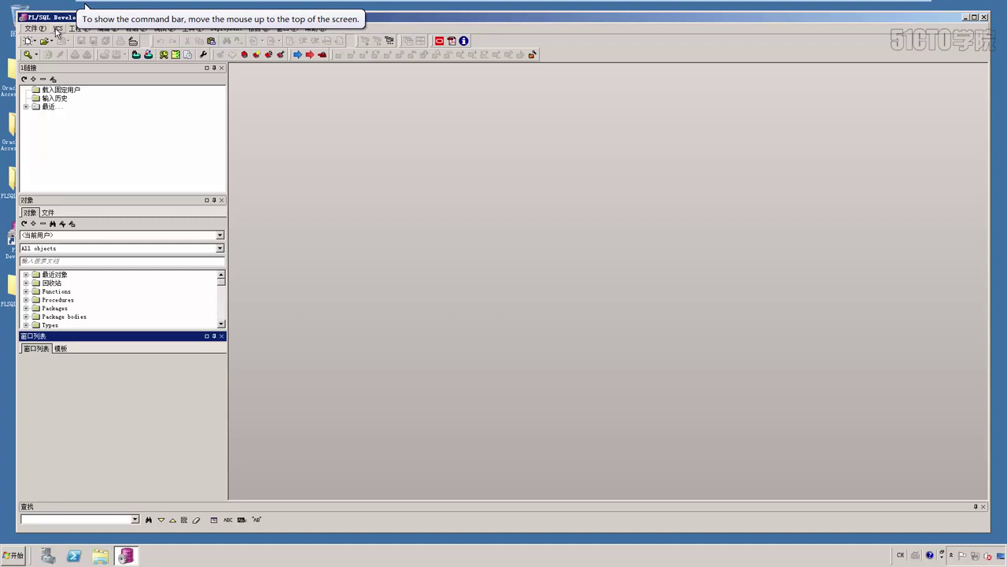
Step: Look through the translated Chinese menus, then pick from the New window list
{"action": "left_click", "coordinate": [31, 28]}
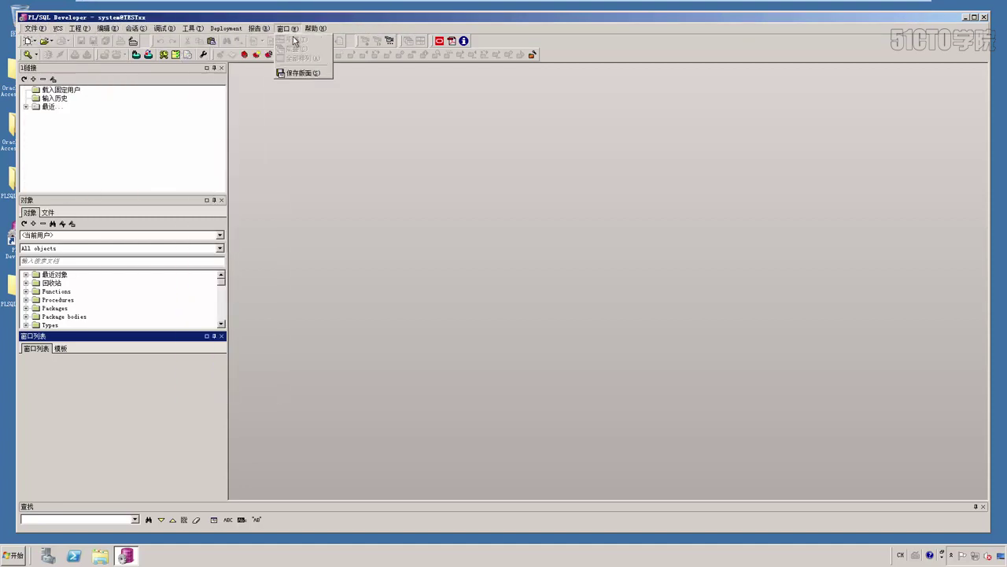
{"action": "left_click", "coordinate": [289, 151]}
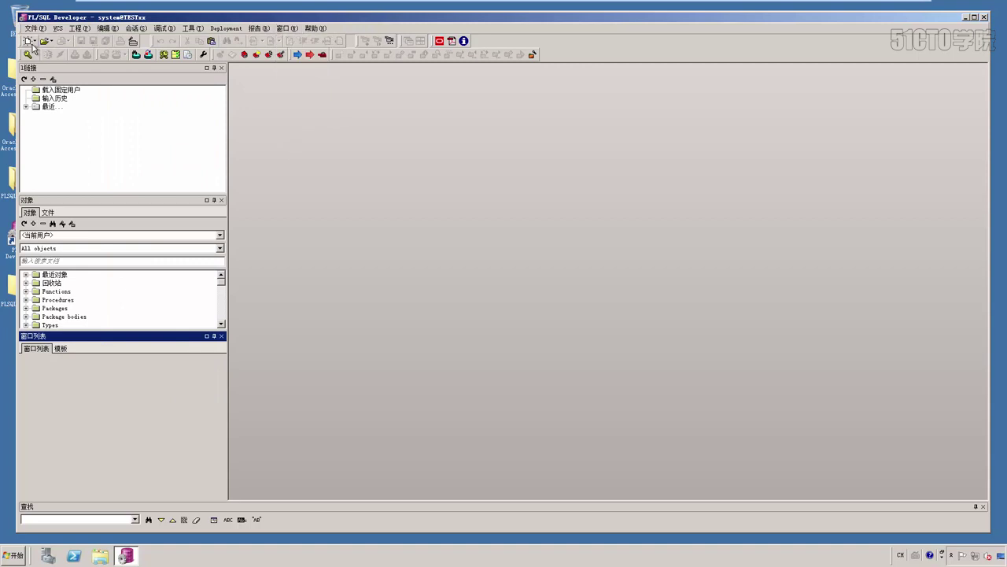
{"action": "left_click", "coordinate": [33, 45]}
Step: In a new SQL window, run select * from xxx and close the ORA-00942 error
{"action": "left_click", "coordinate": [78, 72]}
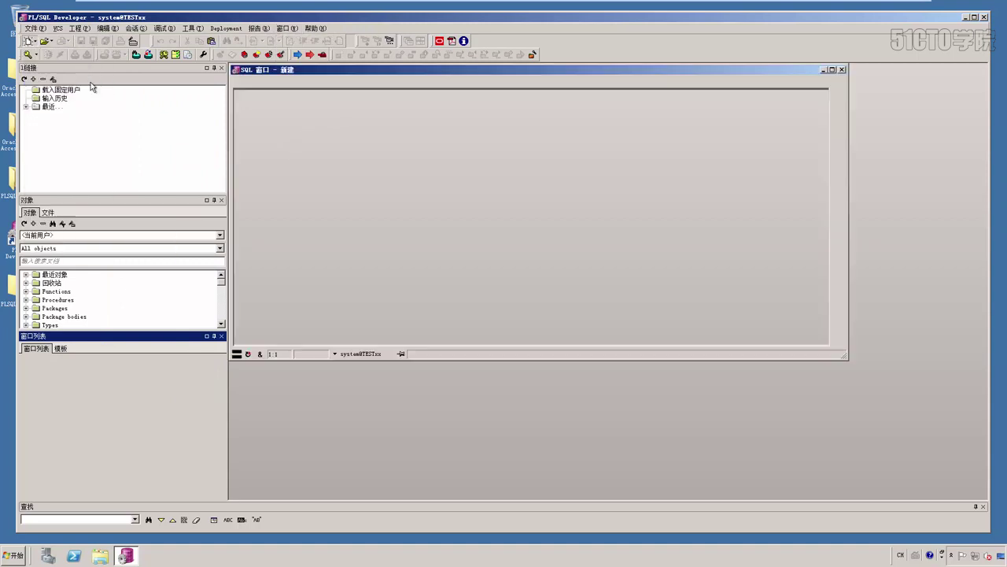
{"action": "type", "text": "sele"}
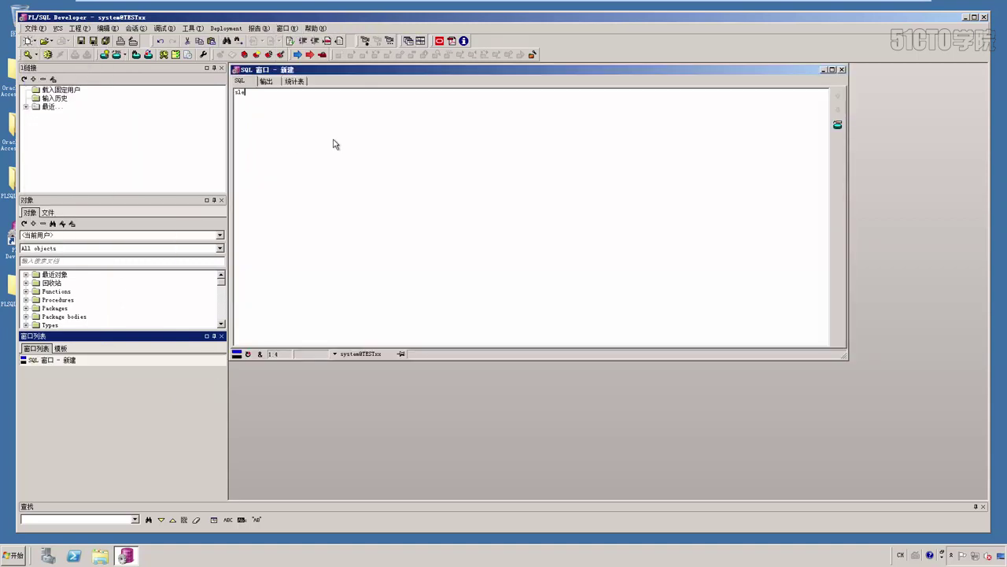
{"action": "type", "text": "ct * fropm"}
{"action": "key", "text": "BackSpace"}
{"action": "type", "text": "m xxx"}
{"action": "left_click_drag", "start_coordinate": [329, 100], "coordinate": [27, 83]}
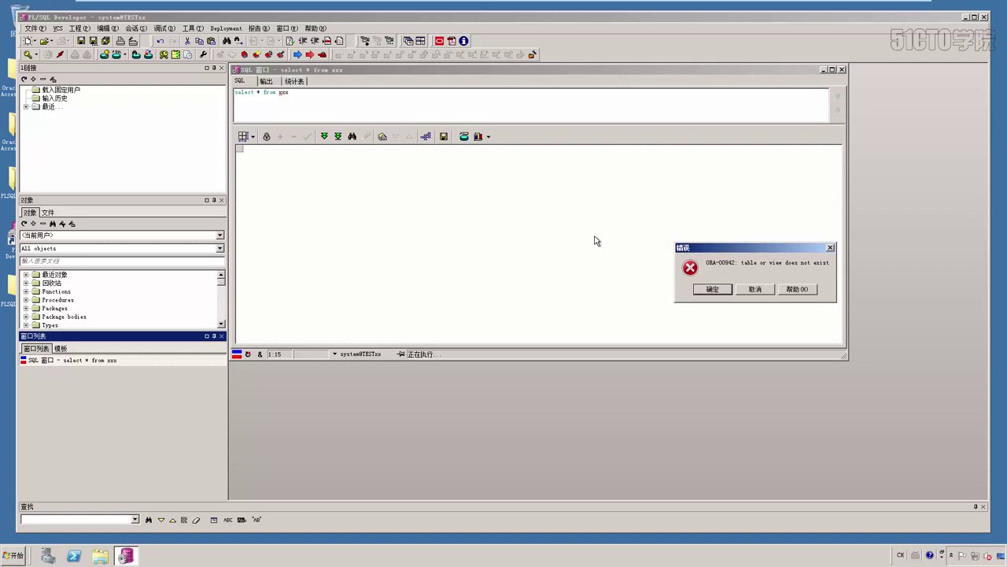
{"action": "left_click_drag", "start_coordinate": [721, 252], "coordinate": [551, 238]}
{"action": "left_click", "coordinate": [660, 233]}
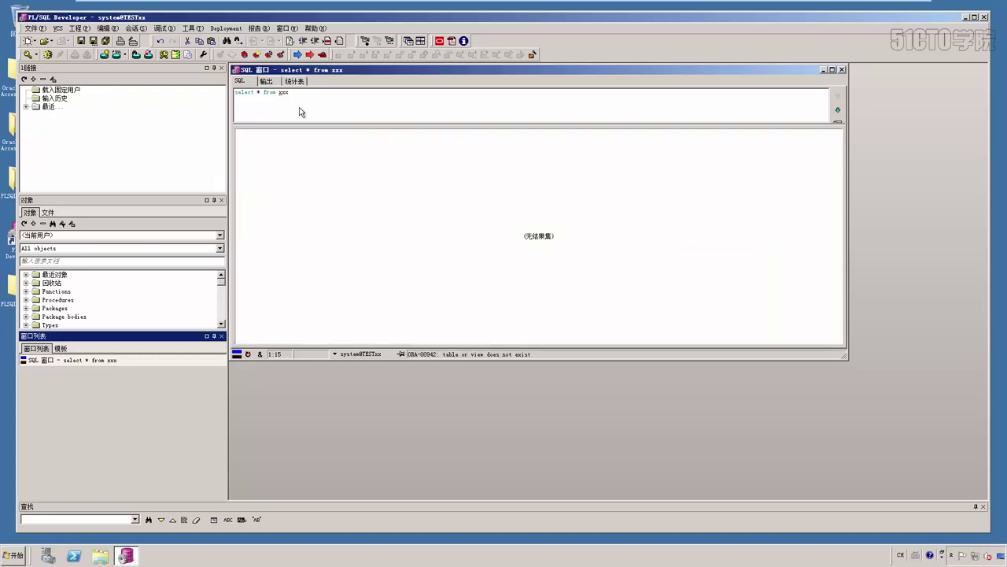
{"action": "left_click", "coordinate": [306, 102]}
Step: Run select * from nls_database_parameters, showing NLS_CHARACTERSET WE8MSWIN1252
{"action": "key", "text": "ctrl+a"}
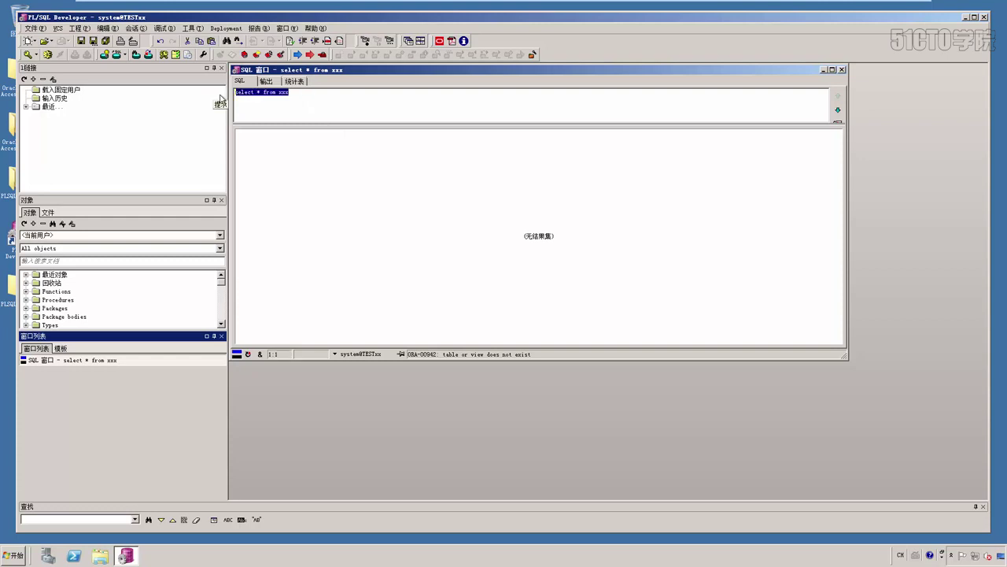
{"action": "left_click", "coordinate": [314, 100]}
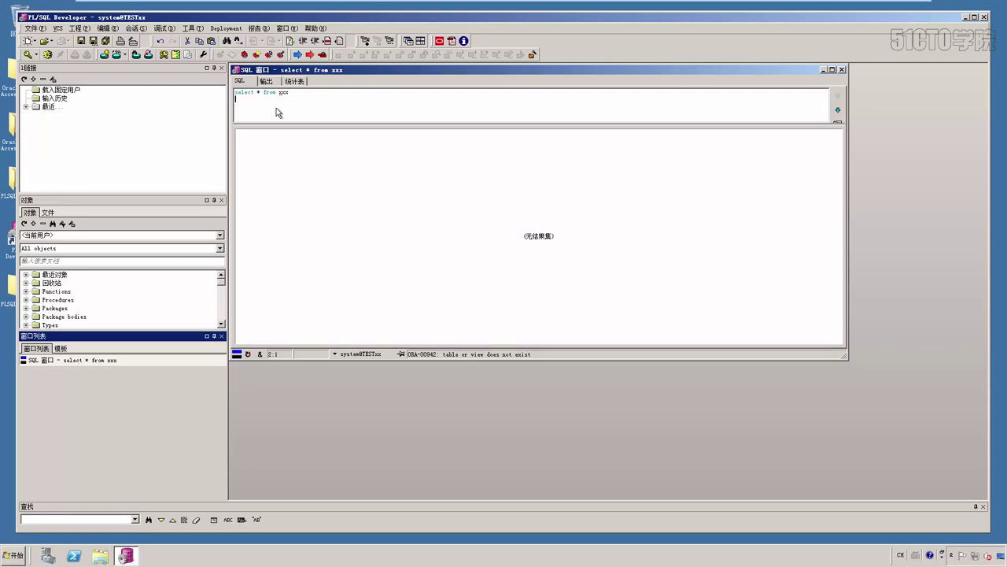
{"action": "type", "text": "select * from nls"}
{"action": "key", "text": "Down"}
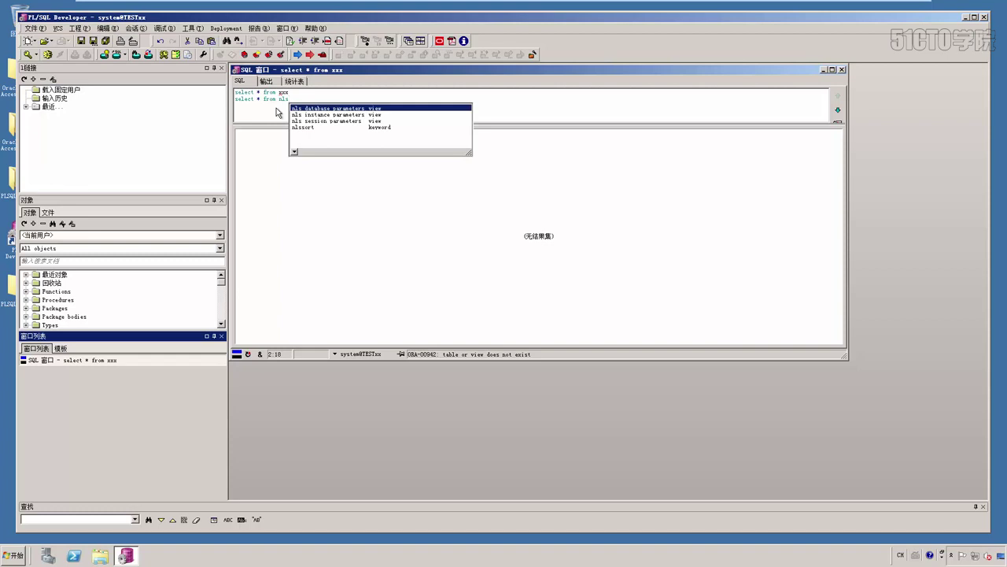
{"action": "key", "text": "Return"}
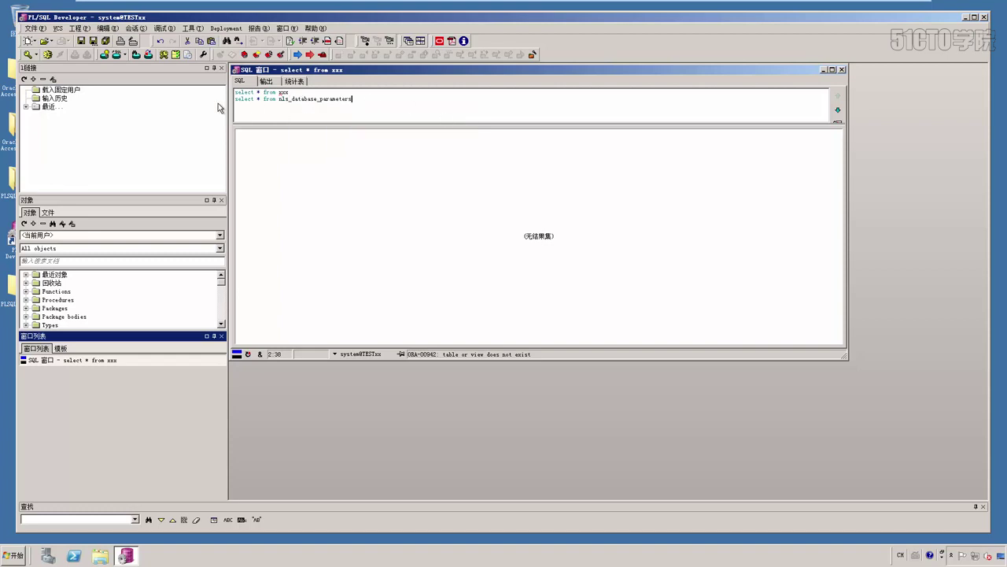
{"action": "key", "text": "F8"}
Step: Leave the virtual machine's full-screen view and bring up Xshell's saved sessions list
{"action": "left_click", "coordinate": [390, 200]}
{"action": "key", "text": "ctrl+alt+Return"}
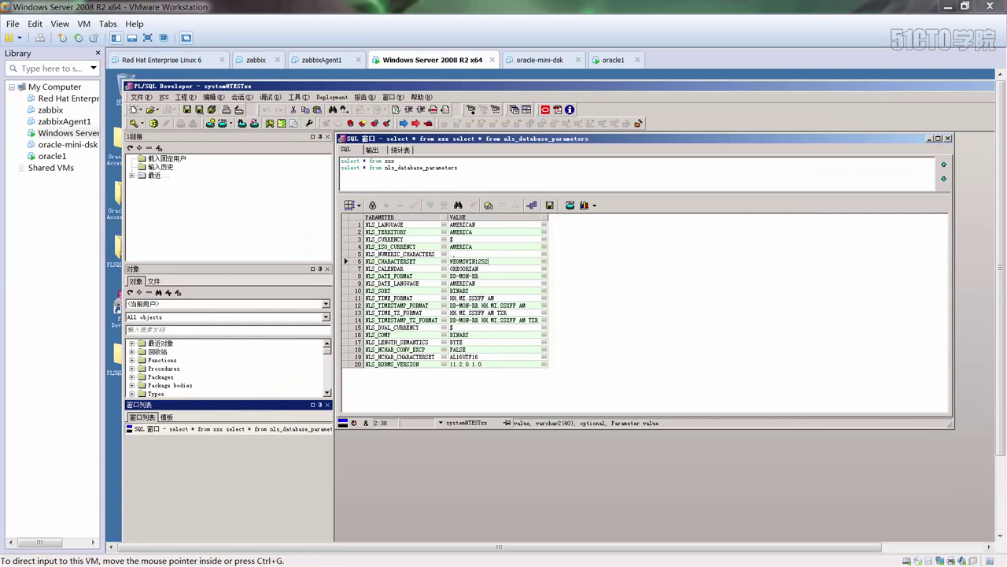
{"action": "left_click", "coordinate": [318, 134]}
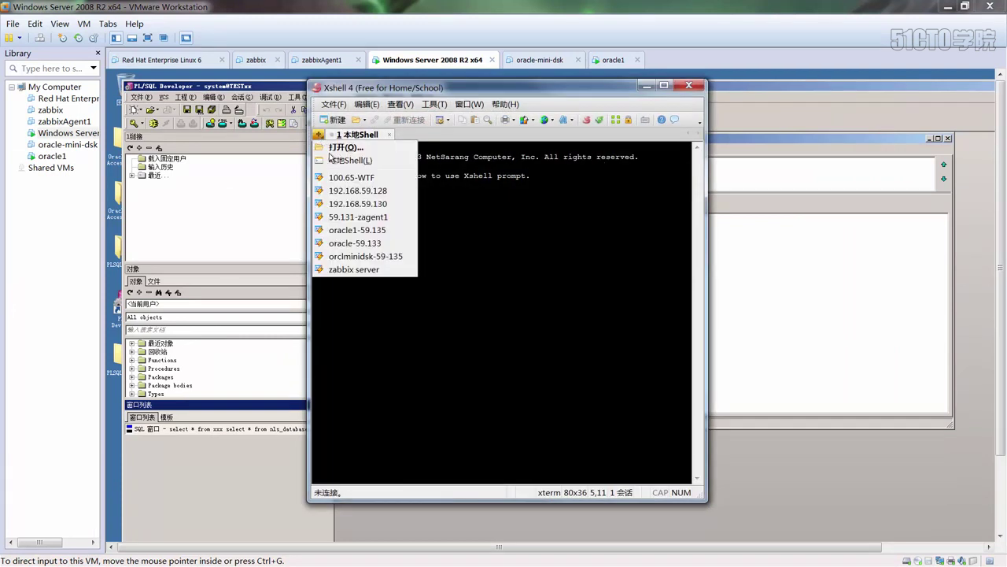
Step: Connect to the oracle1-59.135 session and switch to the oracle user with su - oracle
{"action": "left_click", "coordinate": [373, 232]}
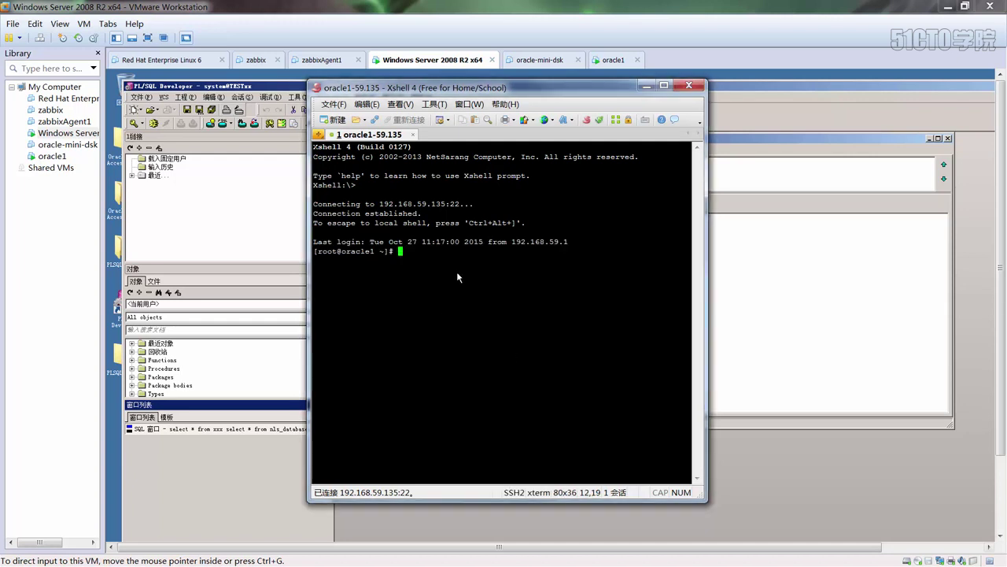
{"action": "type", "text": "su - oracle"}
{"action": "key", "text": "Return"}
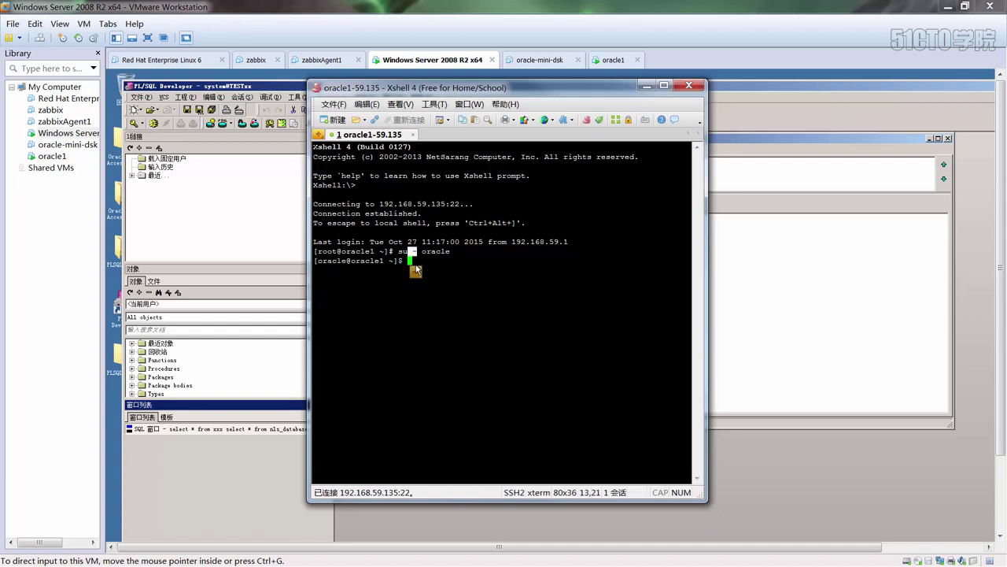
Step: Start SQL*Plus as sysdba with sqlplus "/as sysdba"
{"action": "right_click", "coordinate": [411, 275]}
{"action": "left_click", "coordinate": [458, 264]}
{"action": "type", "text": "s"}
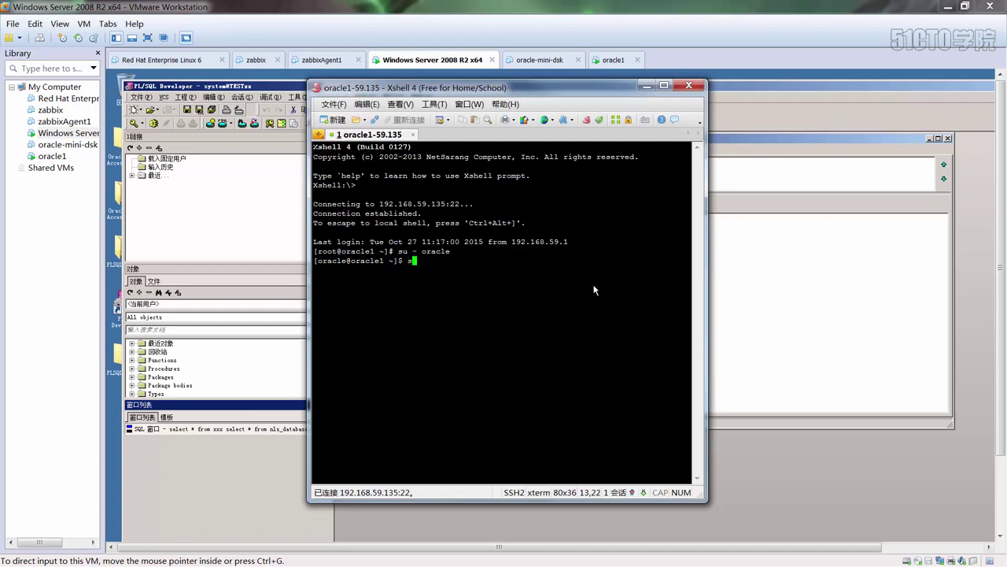
{"action": "type", "text": "qlplus \"/as sysdba\""}
{"action": "key", "text": "Return"}
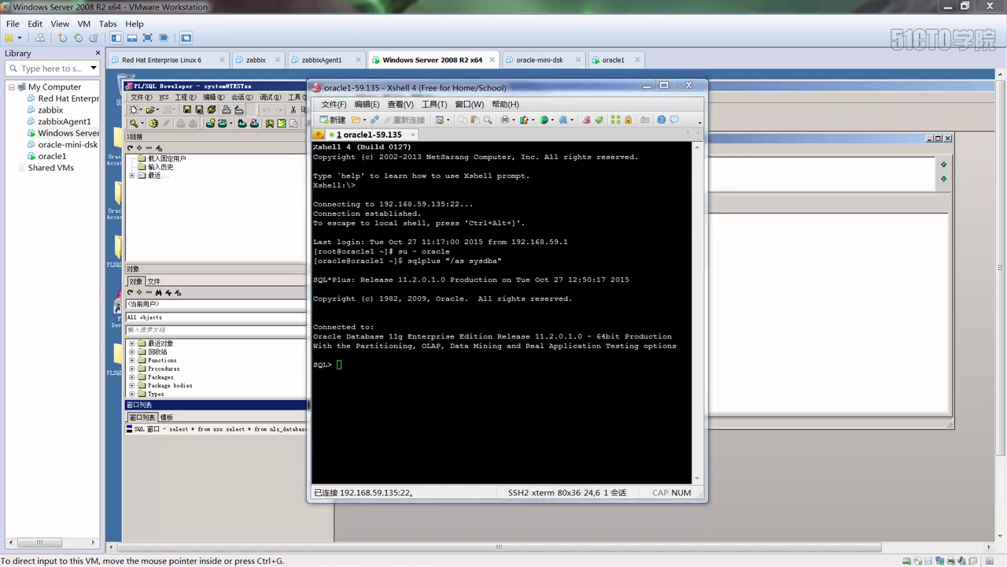
Step: Shut down the Oracle database with shutdown immediate
{"action": "left_click", "coordinate": [413, 372]}
{"action": "left_click", "coordinate": [561, 359]}
{"action": "type", "text": "shutdown immediate;"}
{"action": "key", "text": "Return"}
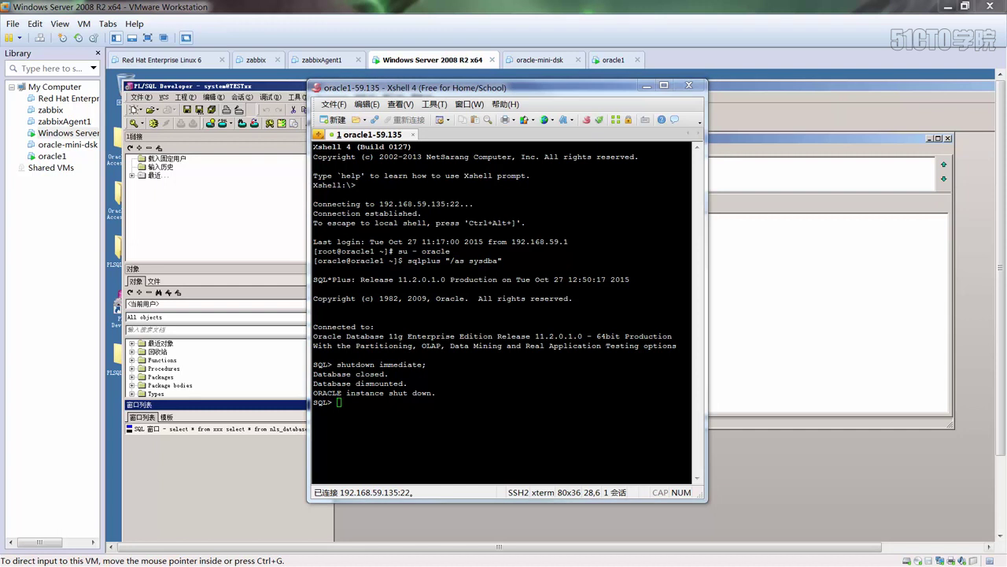
Step: Restart the instance with startup mount so the database is mounted but not open
{"action": "right_click", "coordinate": [464, 412]}
{"action": "left_click", "coordinate": [496, 200]}
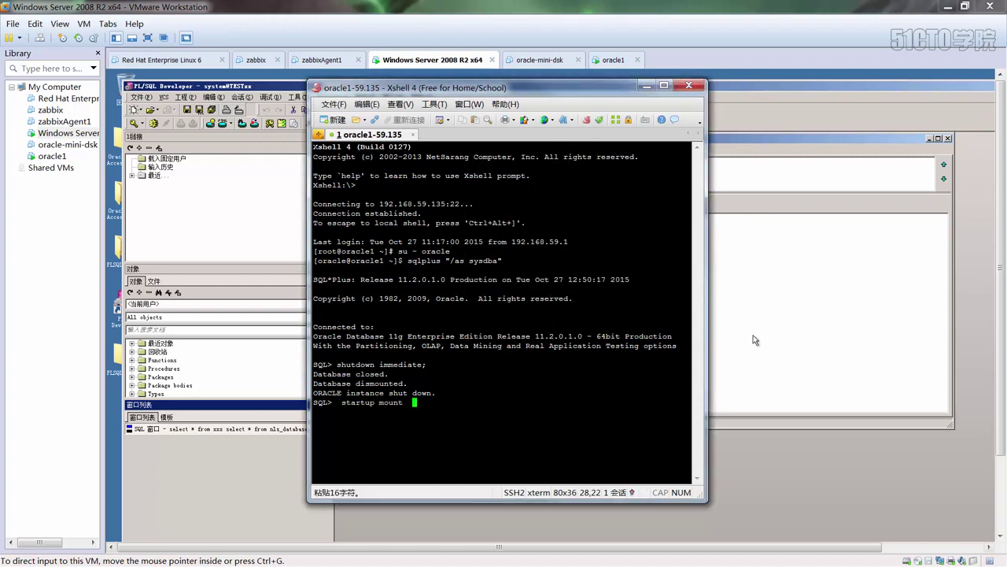
{"action": "key", "text": "Return"}
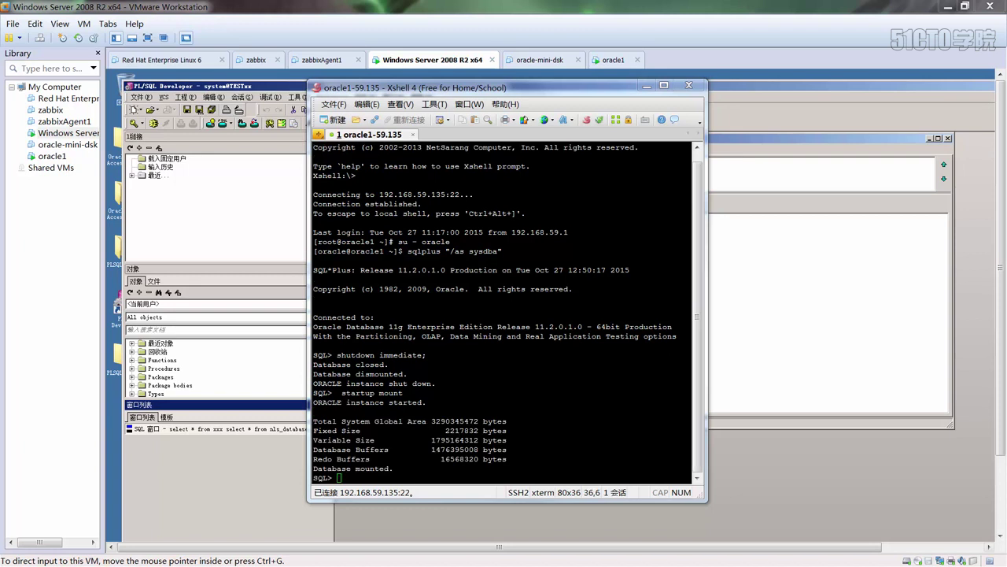
Step: Run the sql_trace session command and enable restricted session
{"action": "right_click", "coordinate": [431, 474]}
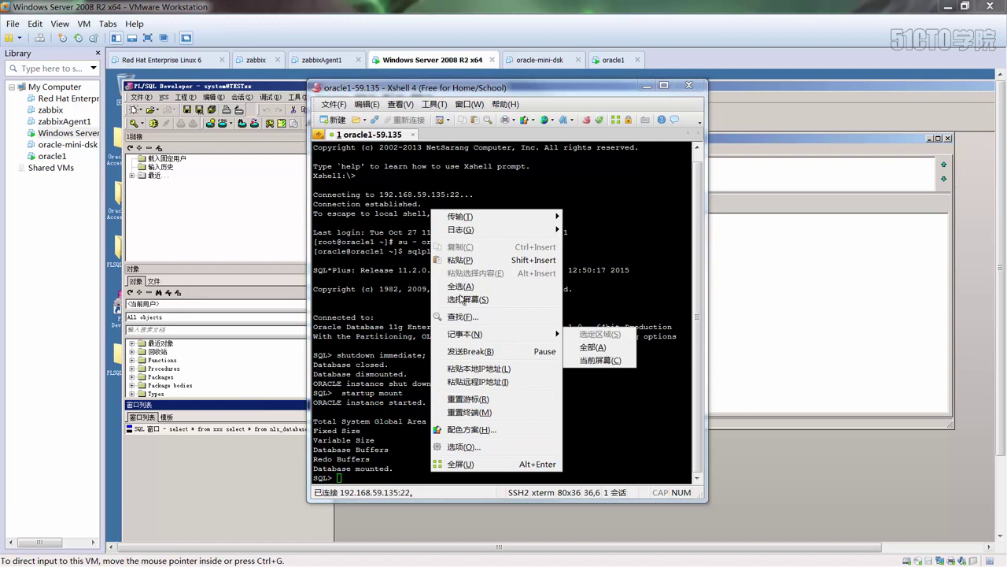
{"action": "left_click", "coordinate": [462, 260]}
{"action": "key", "text": "Return"}
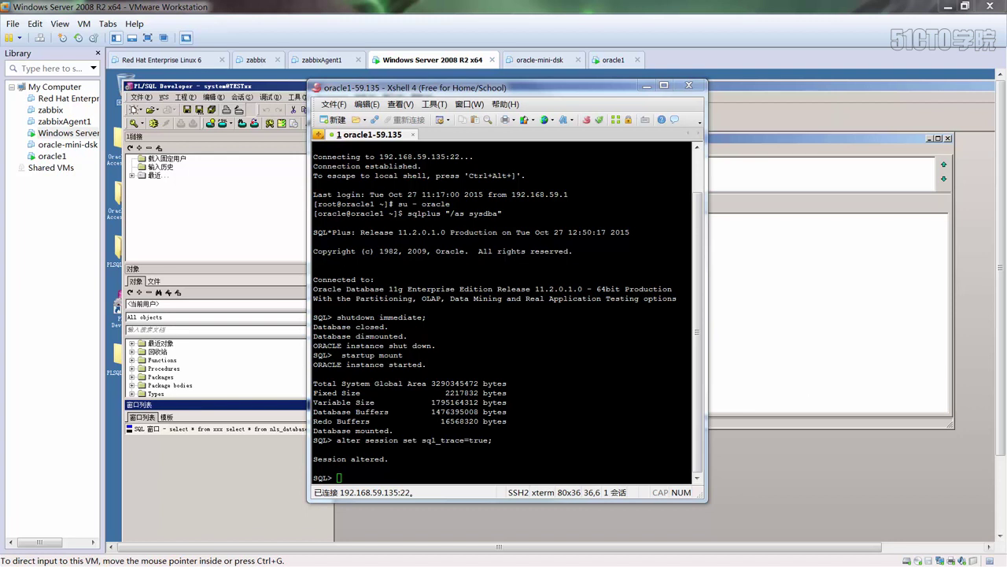
{"action": "right_click", "coordinate": [454, 454]}
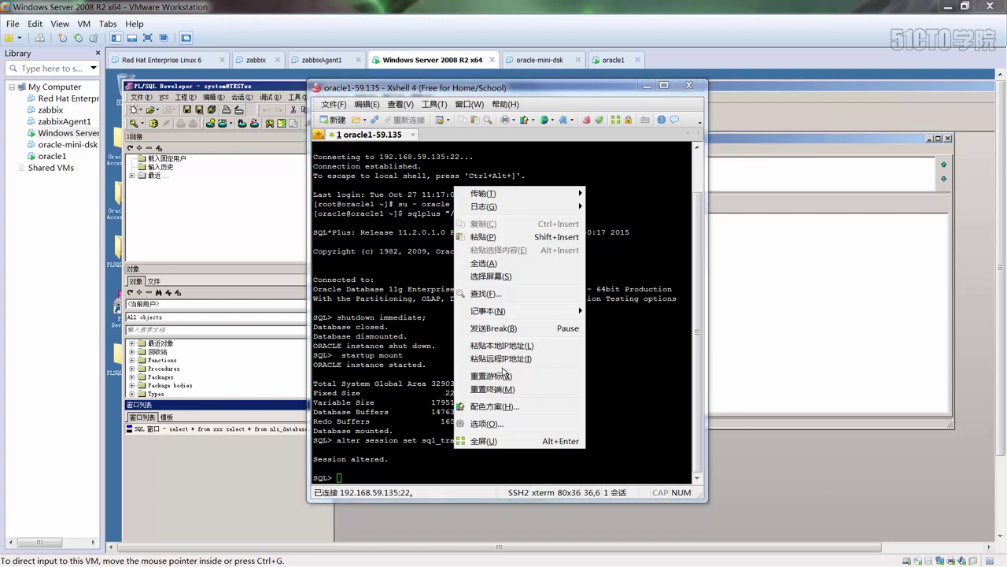
{"action": "left_click", "coordinate": [503, 237]}
{"action": "key", "text": "Return"}
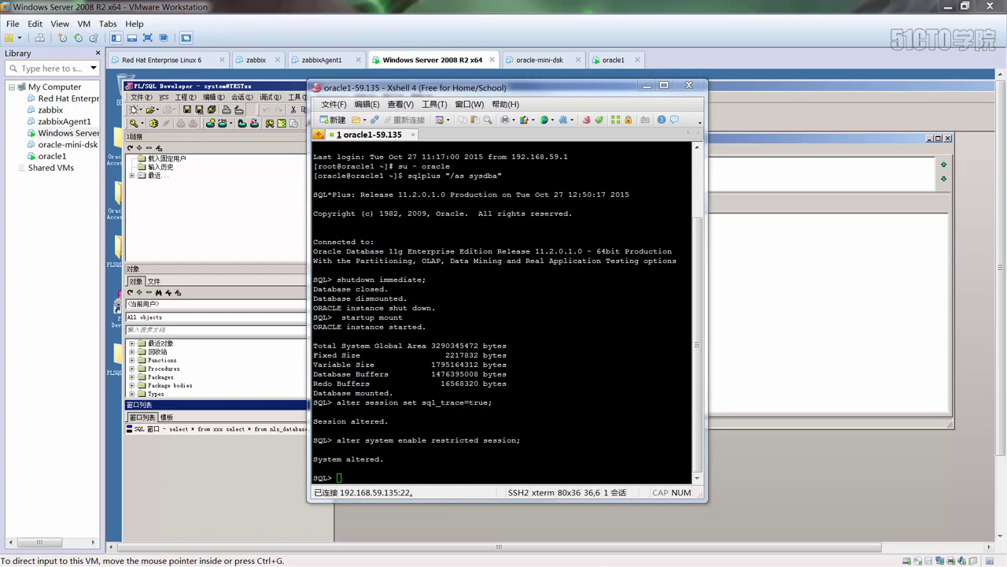
Step: Set job_queue_processes and aq_tm_processes to 0 with ALTER SYSTEM
{"action": "right_click", "coordinate": [377, 470]}
{"action": "left_click", "coordinate": [432, 251]}
{"action": "key", "text": "Return"}
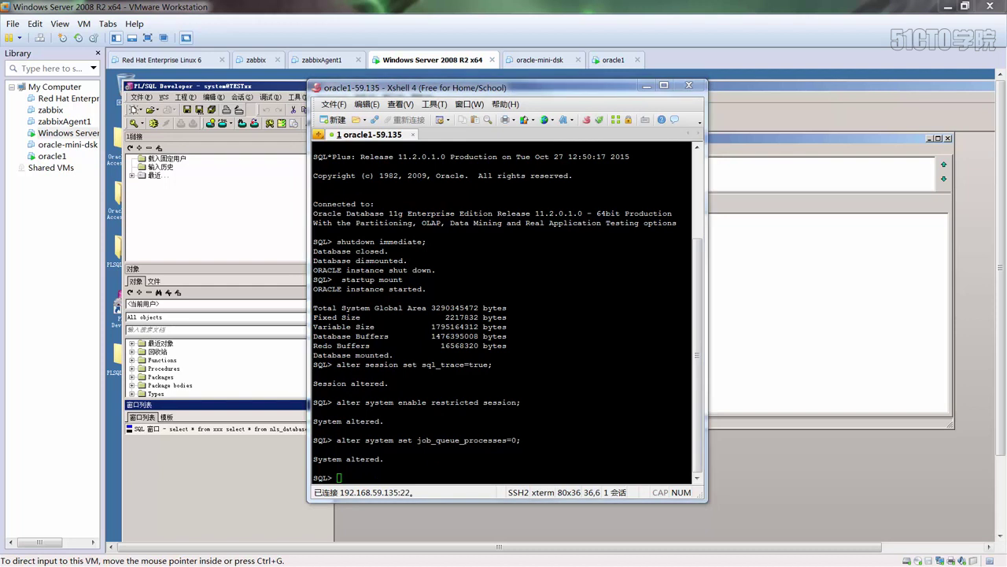
{"action": "right_click", "coordinate": [418, 477]}
{"action": "left_click", "coordinate": [469, 258]}
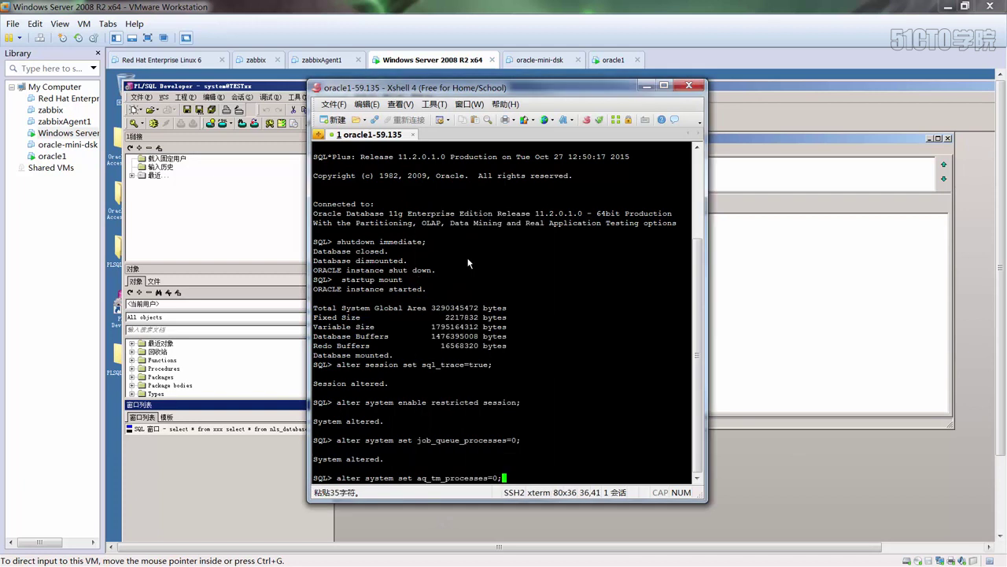
{"action": "key", "text": "Return"}
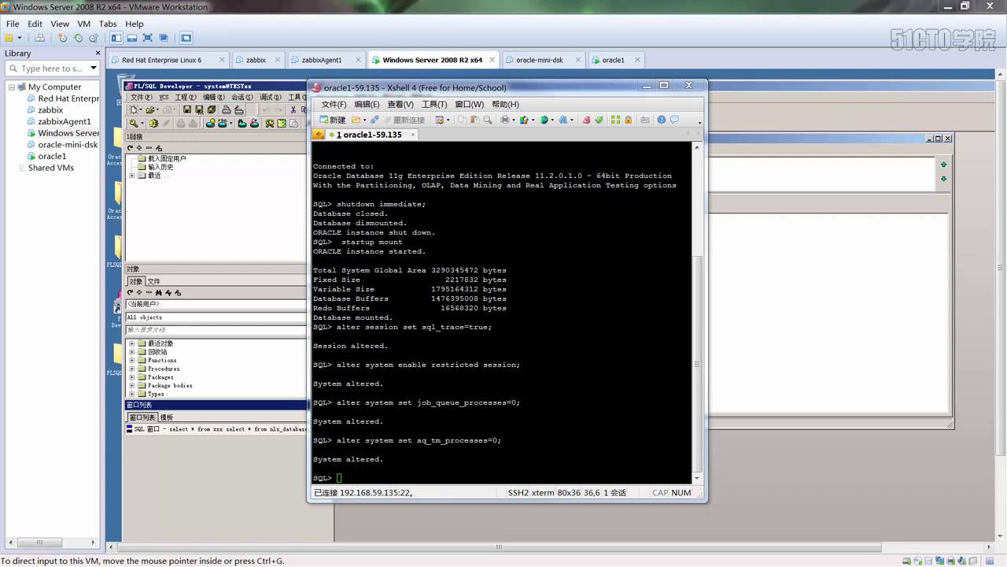
Step: Open the database with alter database open
{"action": "right_click", "coordinate": [399, 466]}
{"action": "left_click", "coordinate": [447, 259]}
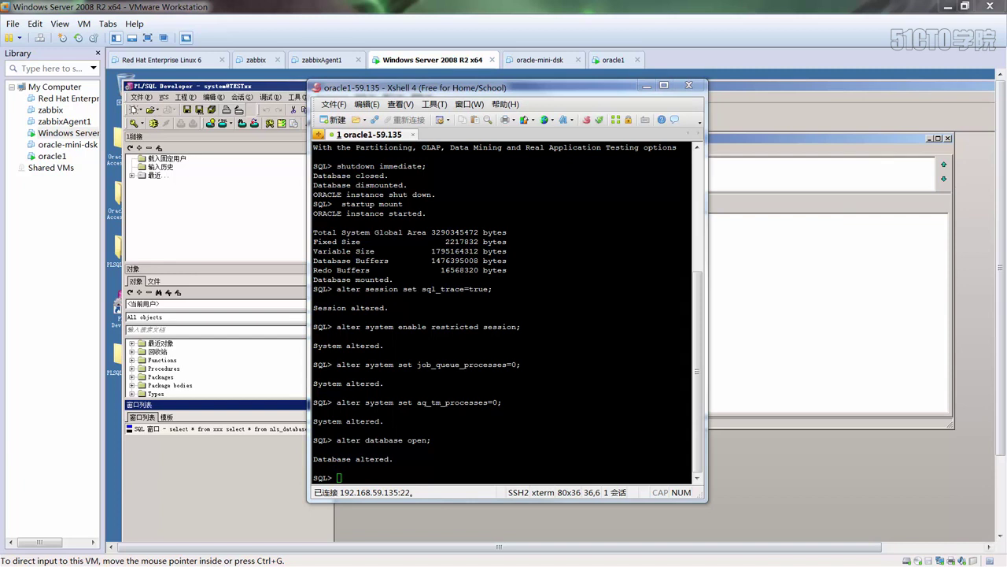
{"action": "right_click", "coordinate": [416, 466]}
Step: Run alter database character set zhs16gbk and read the ORA-12712 superset error
{"action": "left_click", "coordinate": [452, 248]}
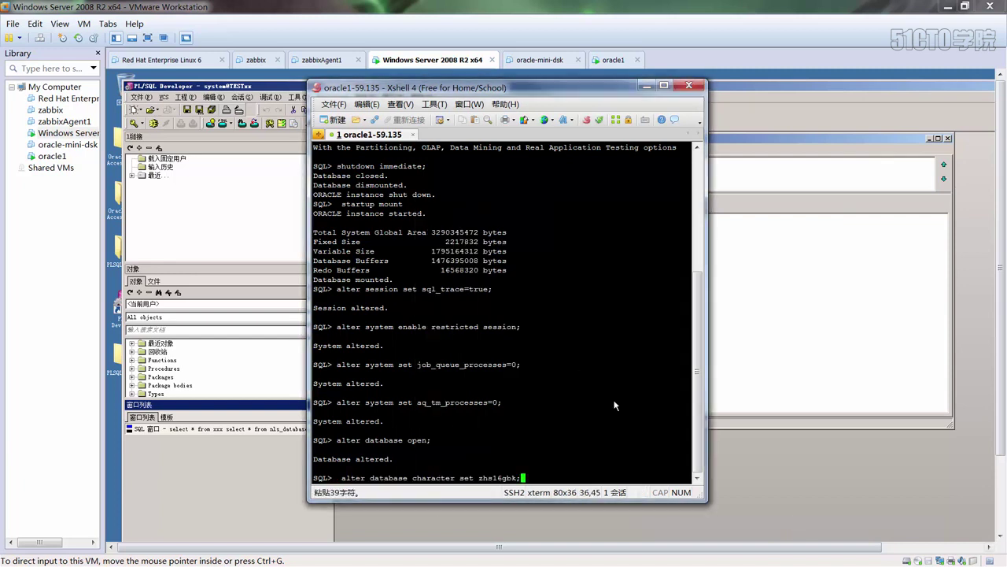
{"action": "key", "text": "Return"}
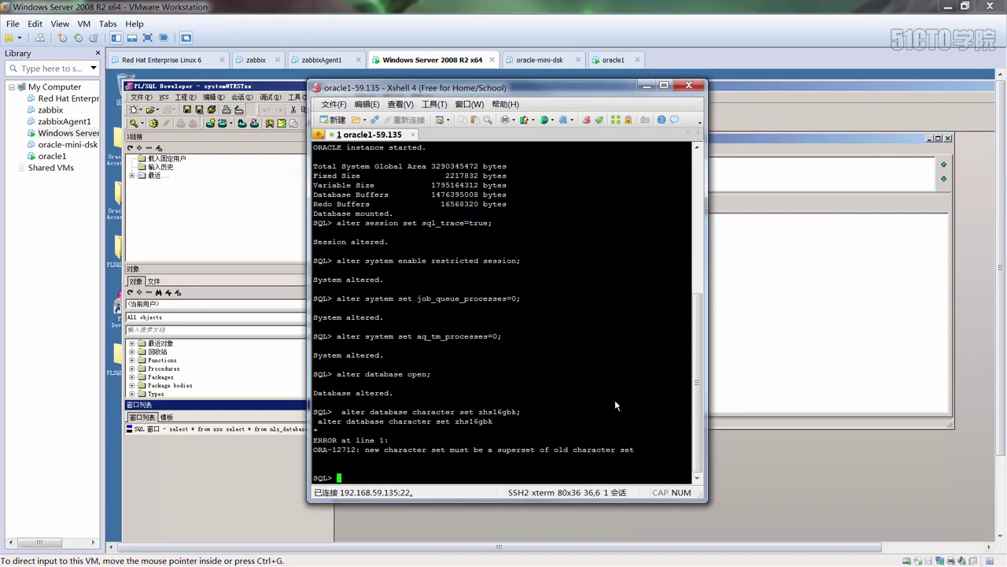
{"action": "left_click_drag", "start_coordinate": [365, 451], "coordinate": [429, 454]}
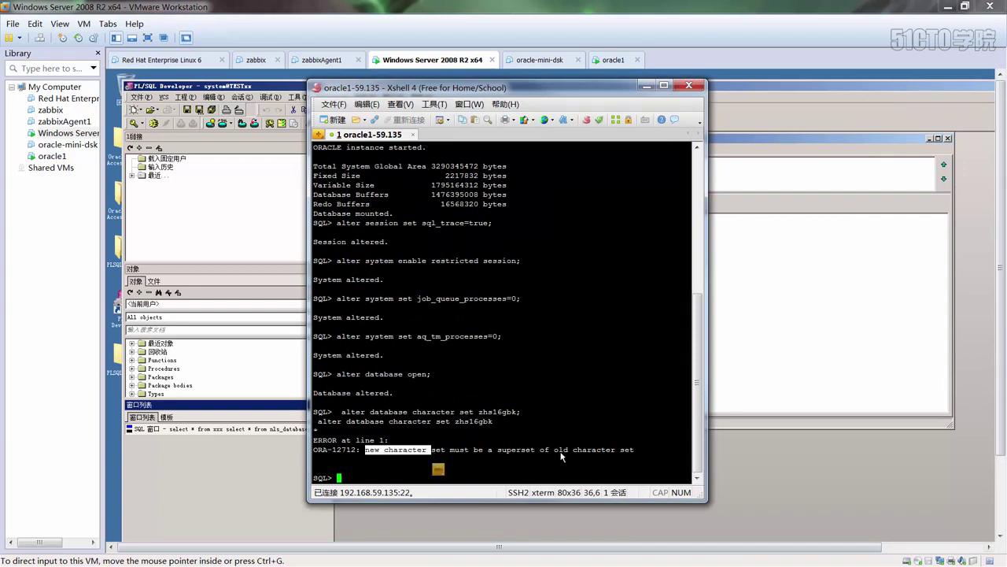
{"action": "left_click_drag", "start_coordinate": [557, 450], "coordinate": [622, 455]}
{"action": "left_click", "coordinate": [622, 455]}
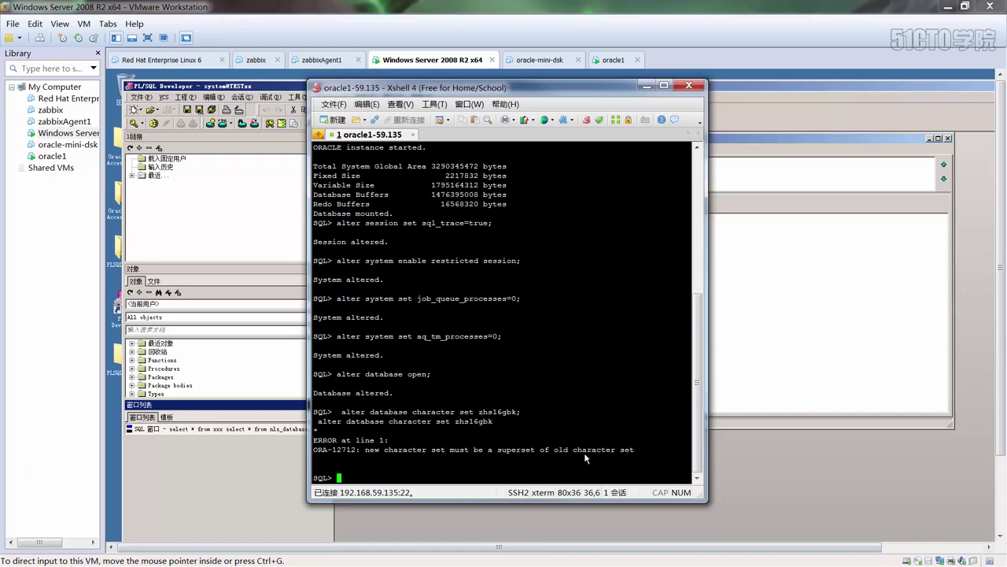
Step: Move the Xshell window aside to compare zhs16gbk against the PL/SQL Developer NLS grid
{"action": "left_click_drag", "start_coordinate": [600, 81], "coordinate": [647, 65]}
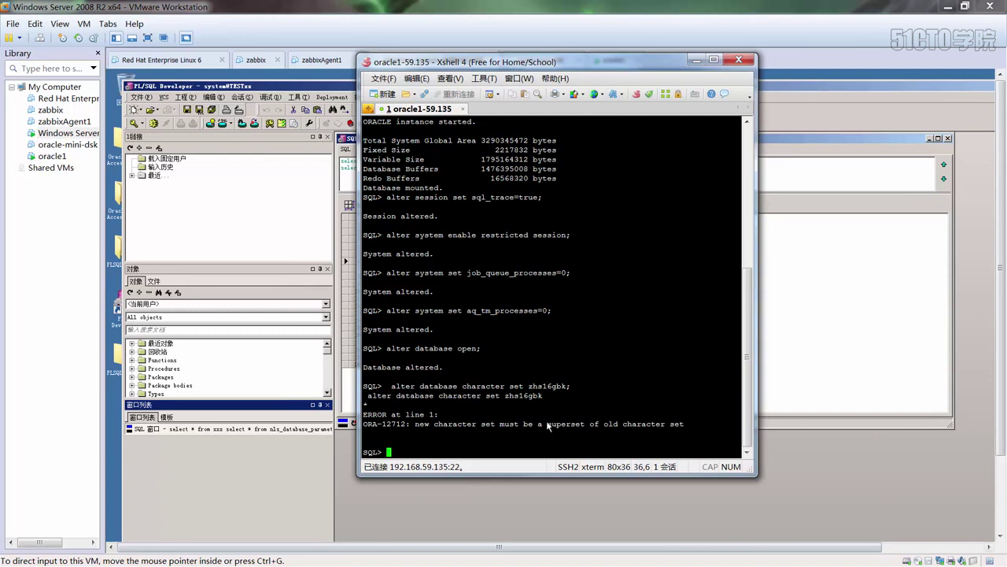
{"action": "left_click_drag", "start_coordinate": [504, 396], "coordinate": [547, 399]}
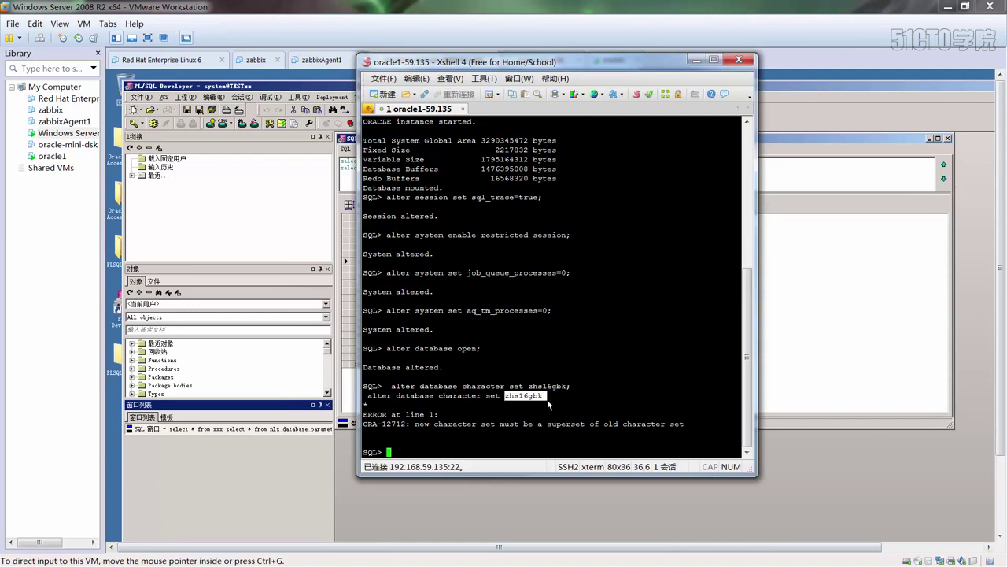
{"action": "left_click_drag", "start_coordinate": [559, 61], "coordinate": [778, 70]}
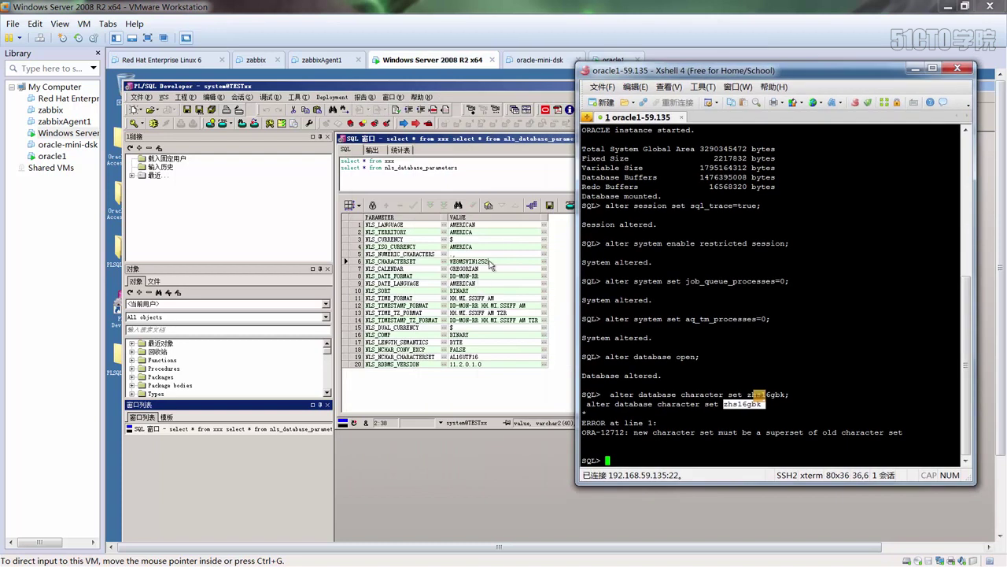
{"action": "left_click_drag", "start_coordinate": [791, 76], "coordinate": [601, 90]}
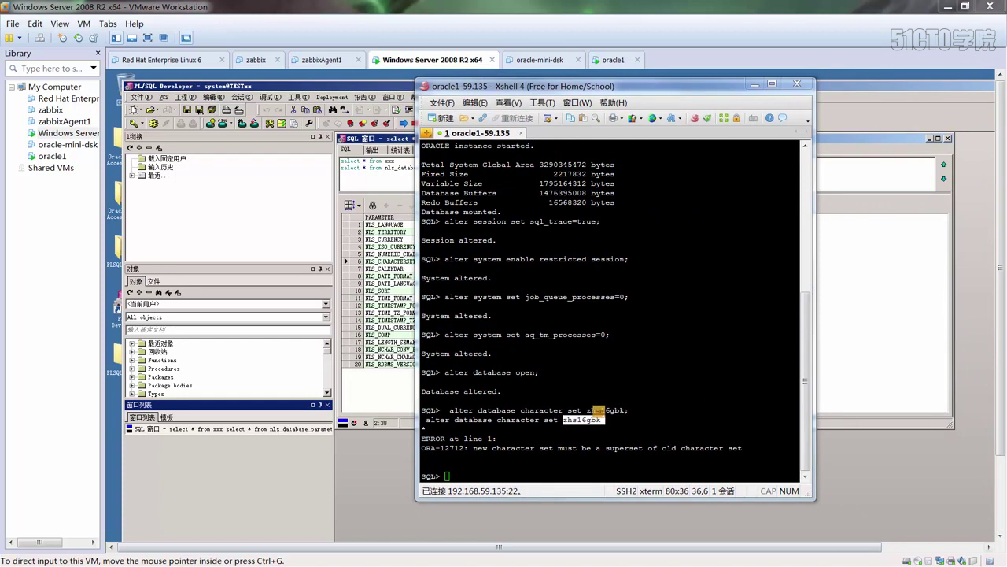
{"action": "right_click", "coordinate": [613, 472]}
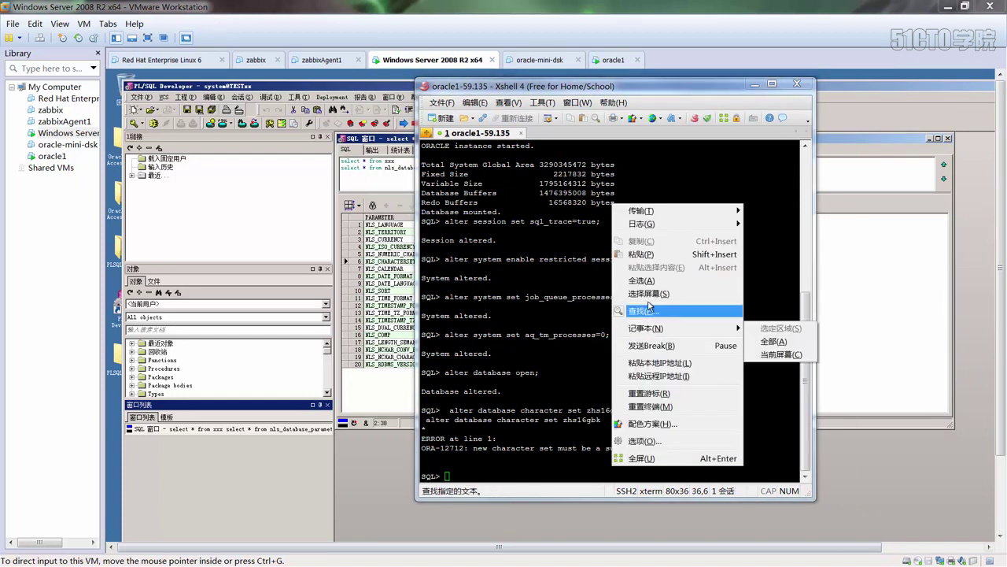
Step: Force zhs16gbk with INTERNAL_USE, then run shutdown immediate and startup to reopen the database
{"action": "left_click", "coordinate": [650, 257]}
{"action": "key", "text": "Return"}
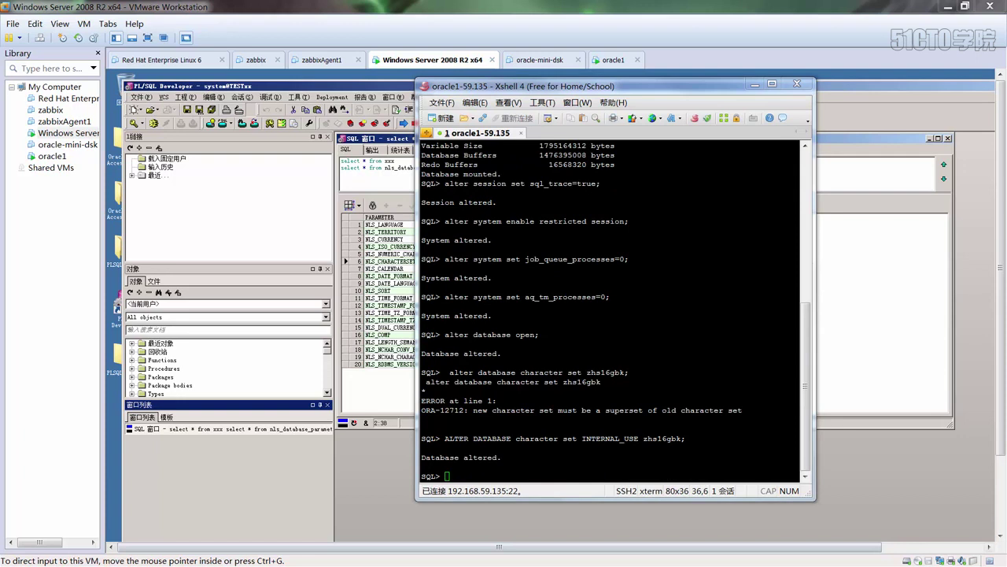
{"action": "right_click", "coordinate": [507, 480]}
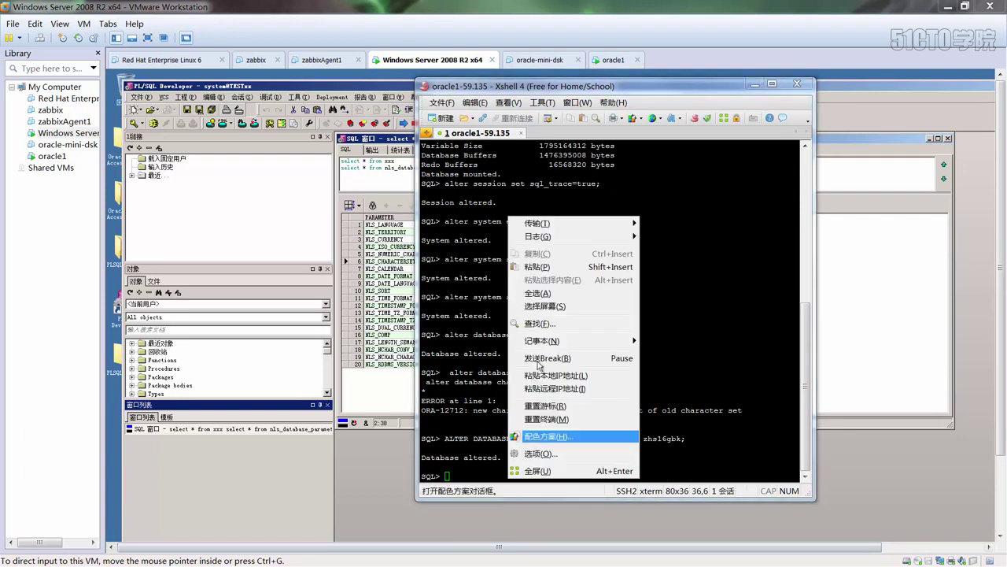
{"action": "left_click", "coordinate": [552, 268]}
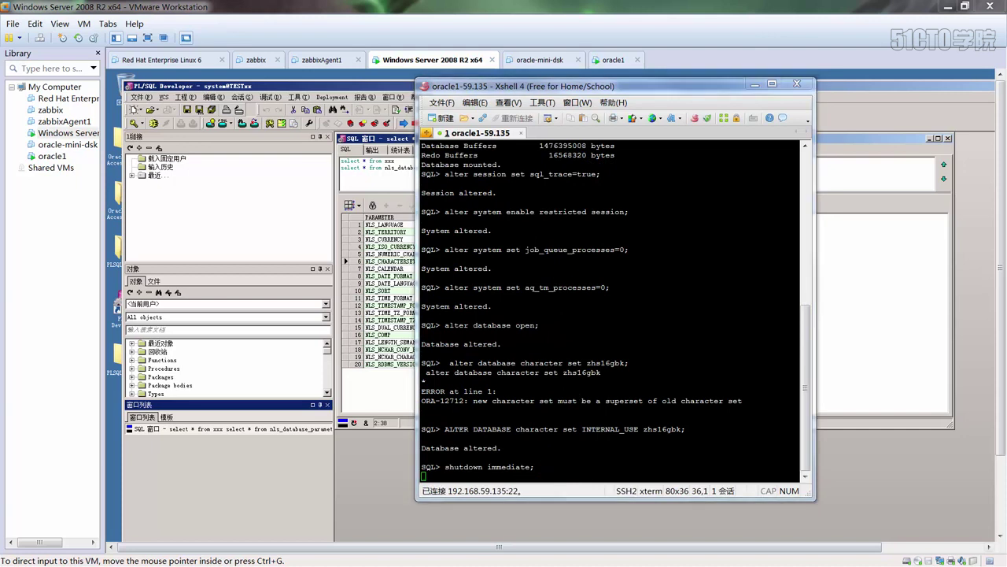
{"action": "type", "text": "s"}
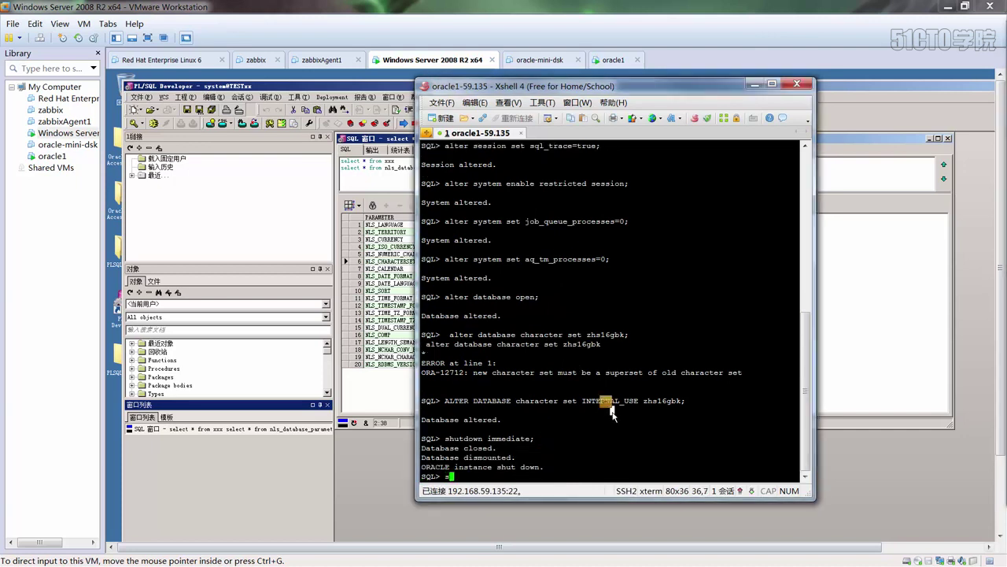
{"action": "type", "text": "tartup"}
{"action": "key", "text": "Return"}
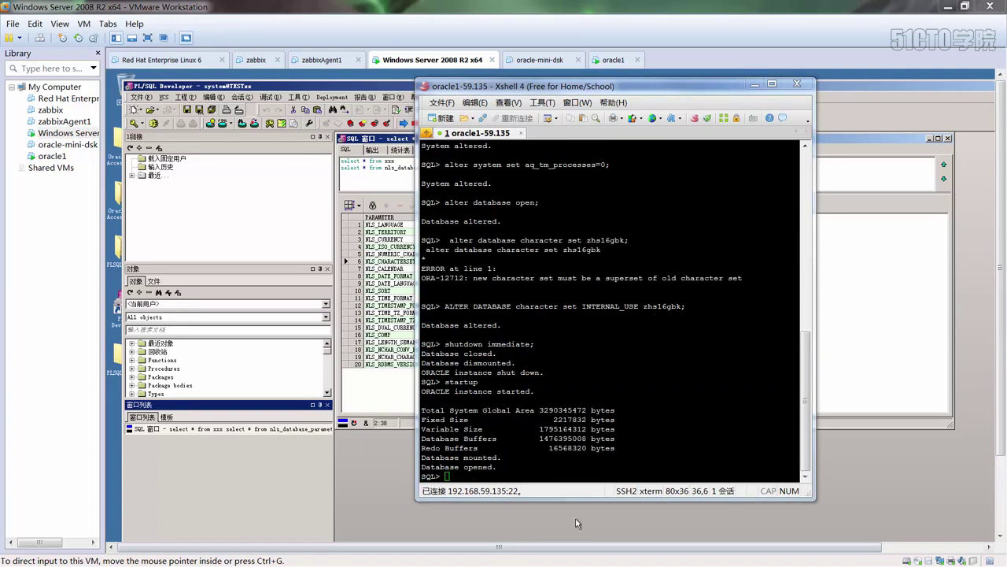
Step: Bring PL/SQL Developer up in full screen and log on to the restarted database again
{"action": "left_click", "coordinate": [832, 290]}
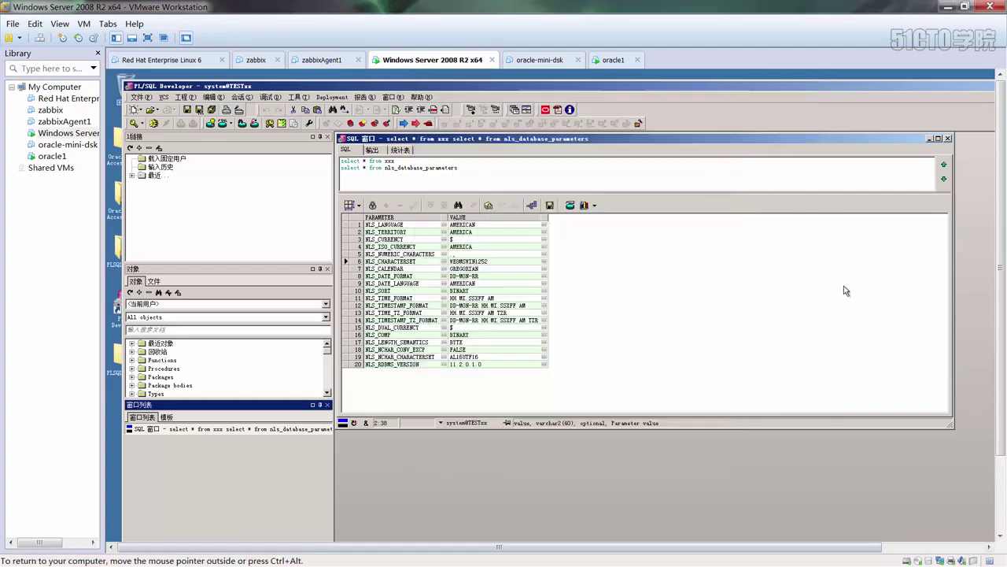
{"action": "left_click", "coordinate": [421, 187]}
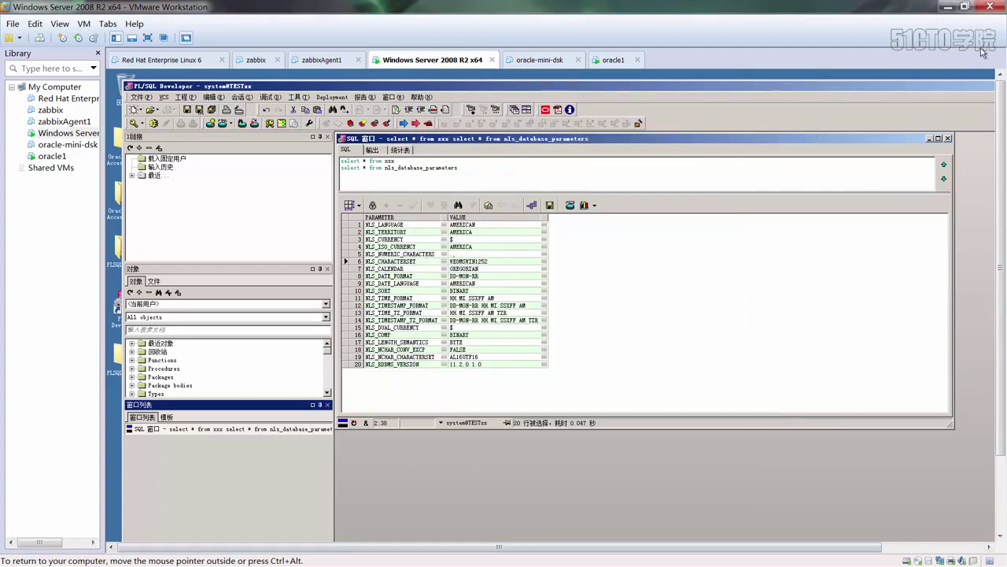
{"action": "left_click", "coordinate": [147, 37]}
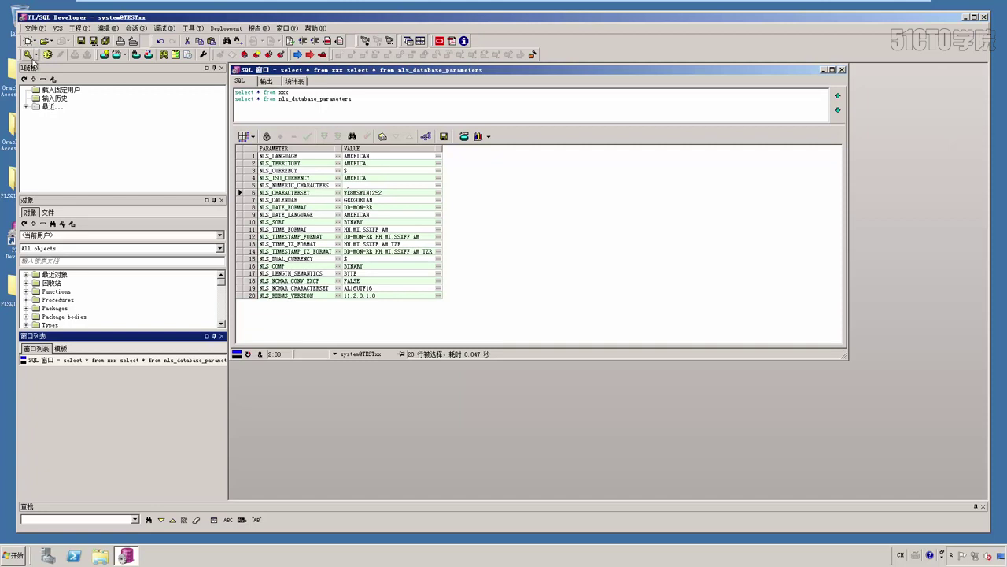
{"action": "left_click", "coordinate": [28, 55]}
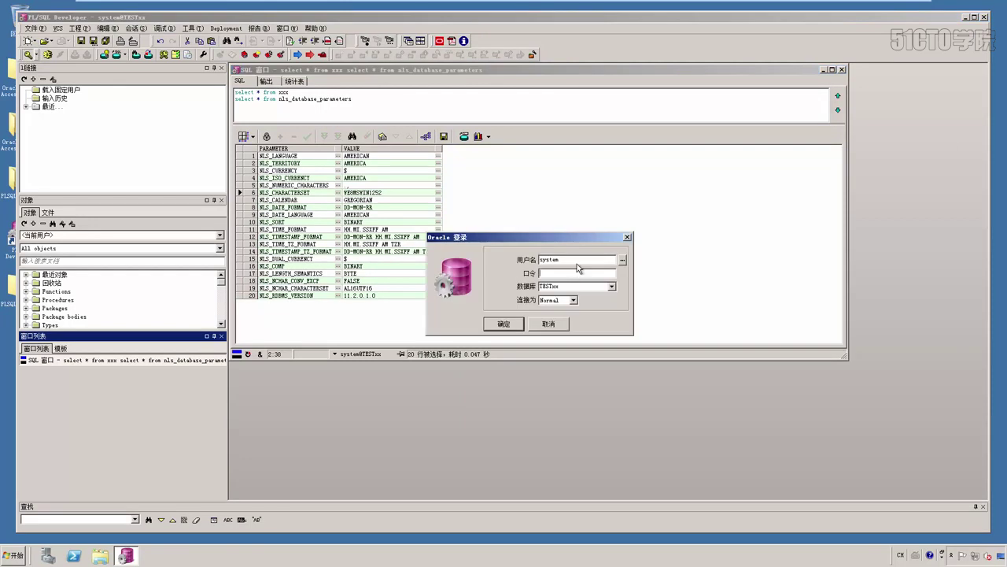
{"action": "key", "text": "Return"}
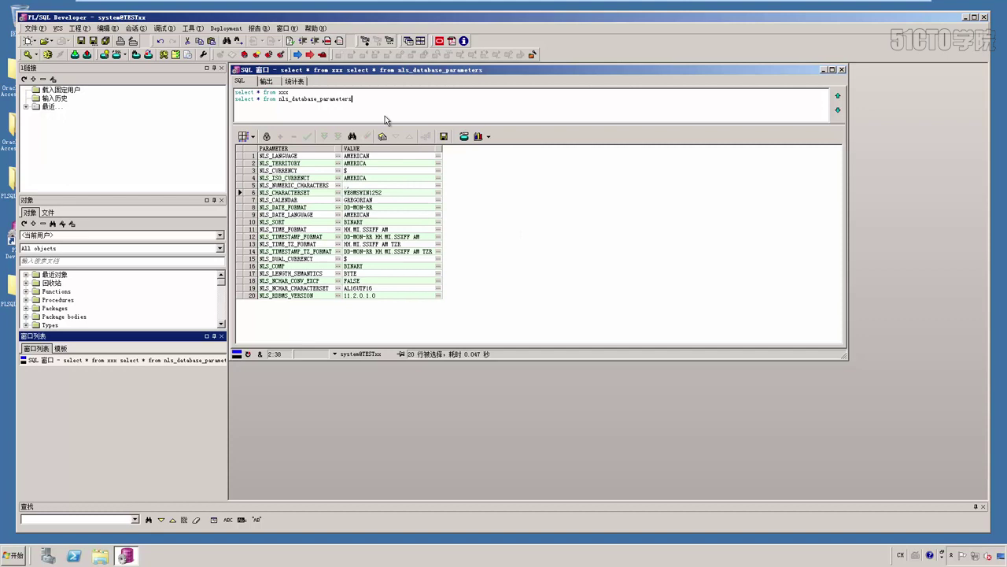
Step: Execute the nls_database_parameters query, then close PL/SQL Developer without saving
{"action": "left_click_drag", "start_coordinate": [362, 100], "coordinate": [236, 101]}
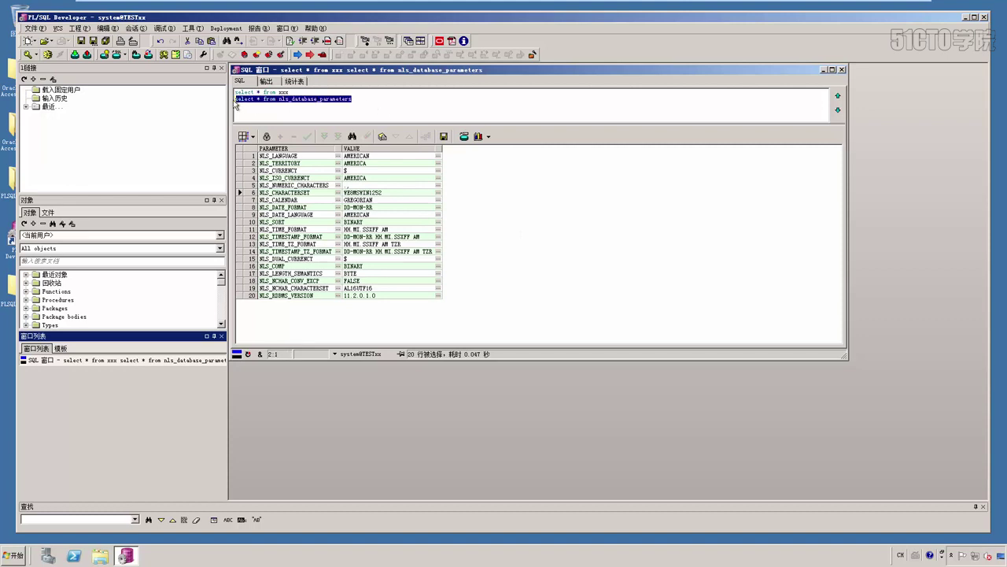
{"action": "left_click", "coordinate": [48, 55]}
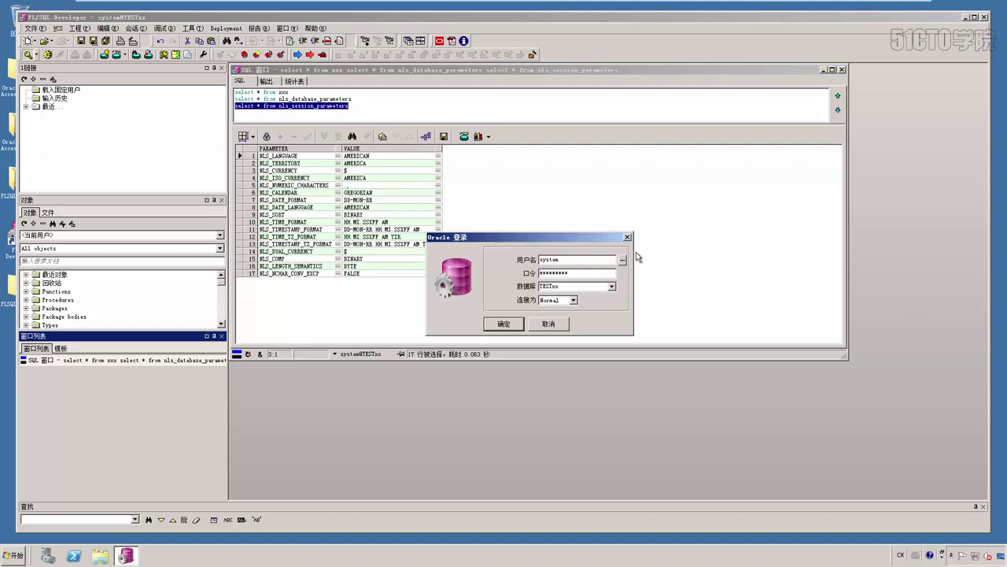
{"action": "left_click", "coordinate": [627, 238]}
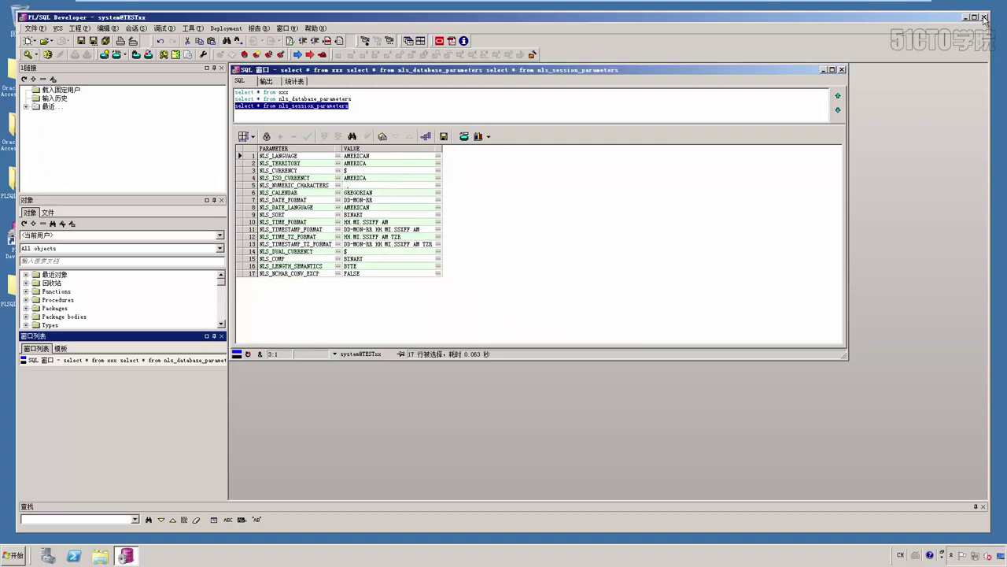
{"action": "left_click", "coordinate": [983, 17]}
{"action": "left_click", "coordinate": [757, 145]}
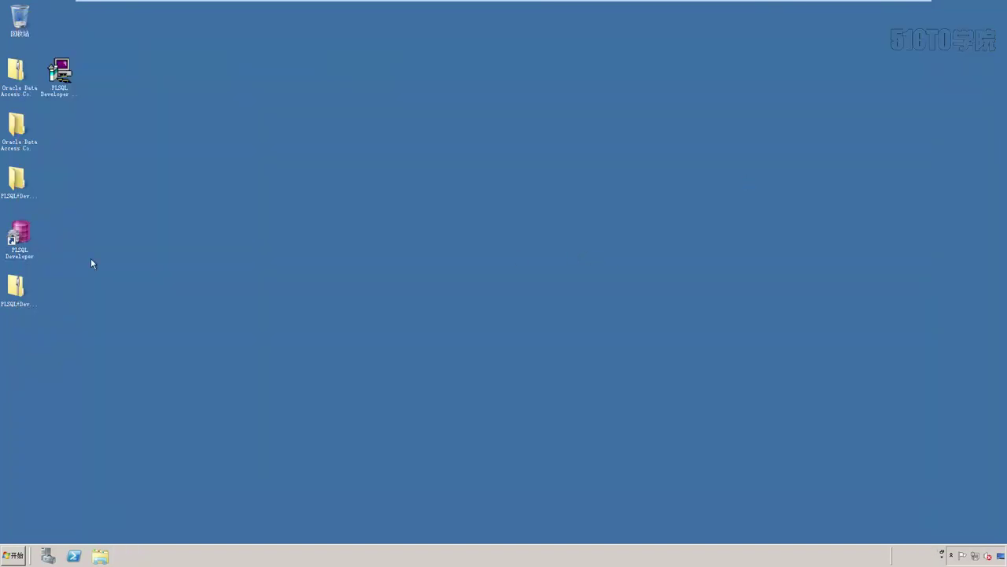
Step: Relaunch PL/SQL Developer and log in as system with the account password
{"action": "left_click", "coordinate": [23, 246]}
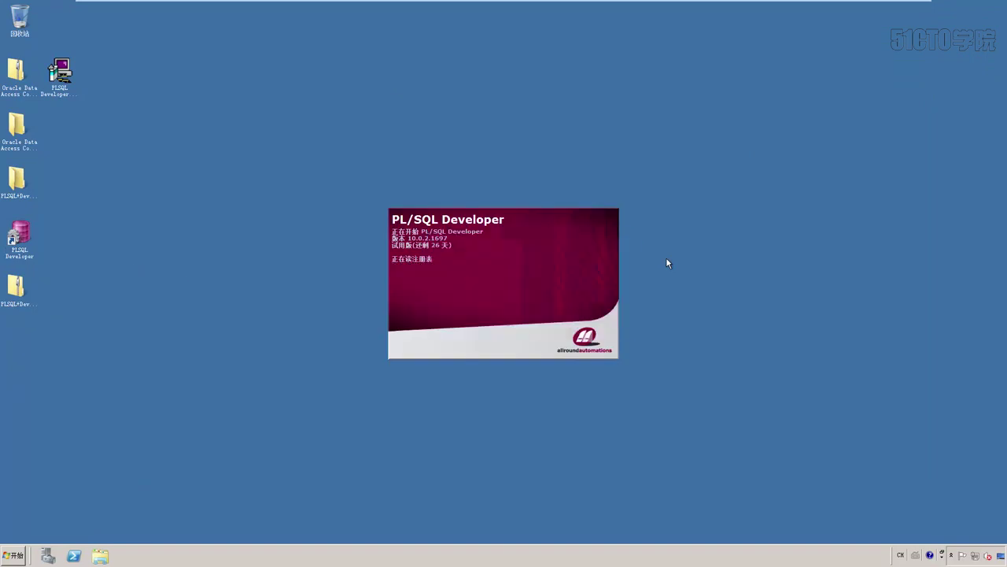
{"action": "type", "text": "***"}
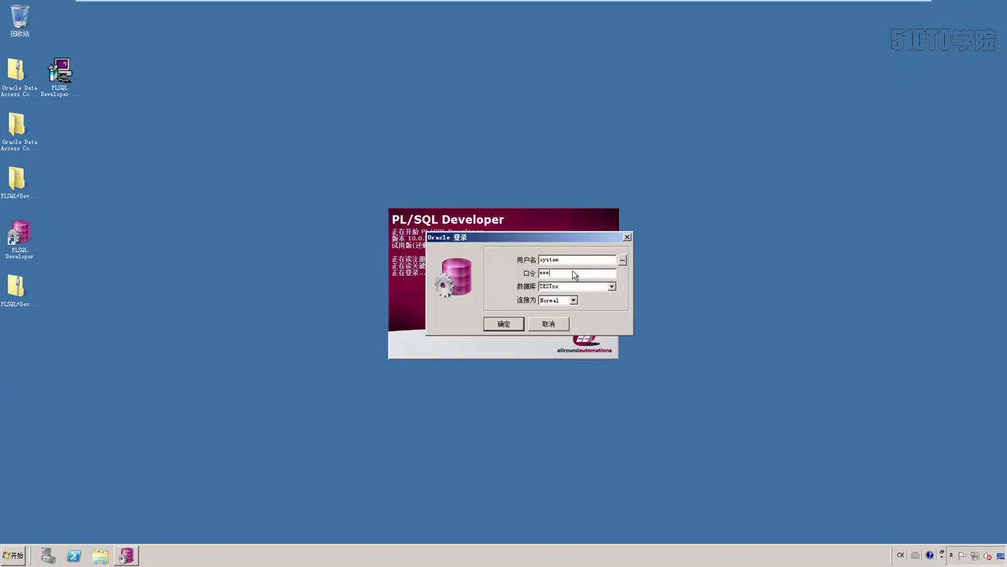
{"action": "key", "text": "Return"}
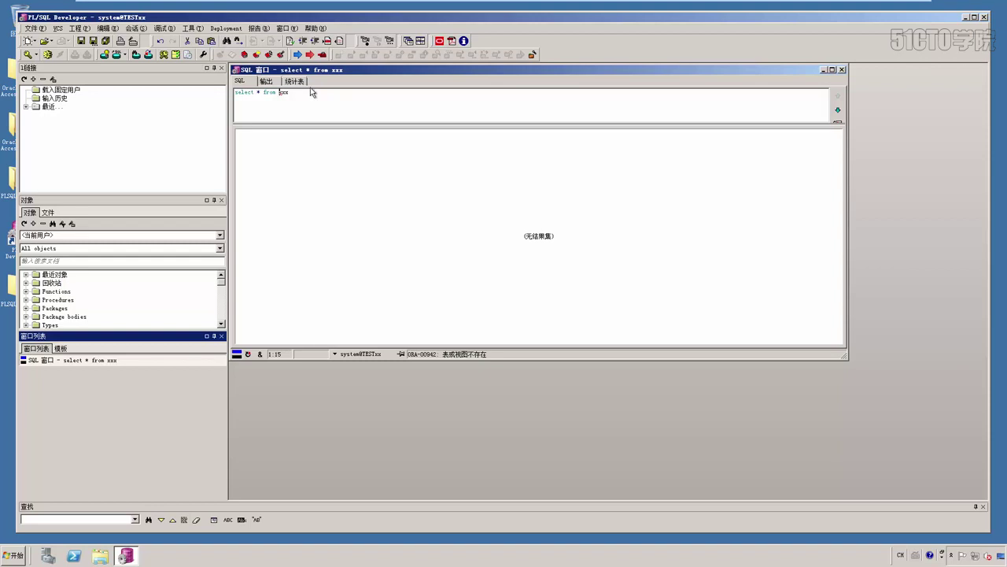
Step: Run the existing first query line and dismiss the table-not-found error
{"action": "left_click", "coordinate": [313, 95]}
{"action": "key", "text": "Return"}
{"action": "key", "text": "shift+Up"}
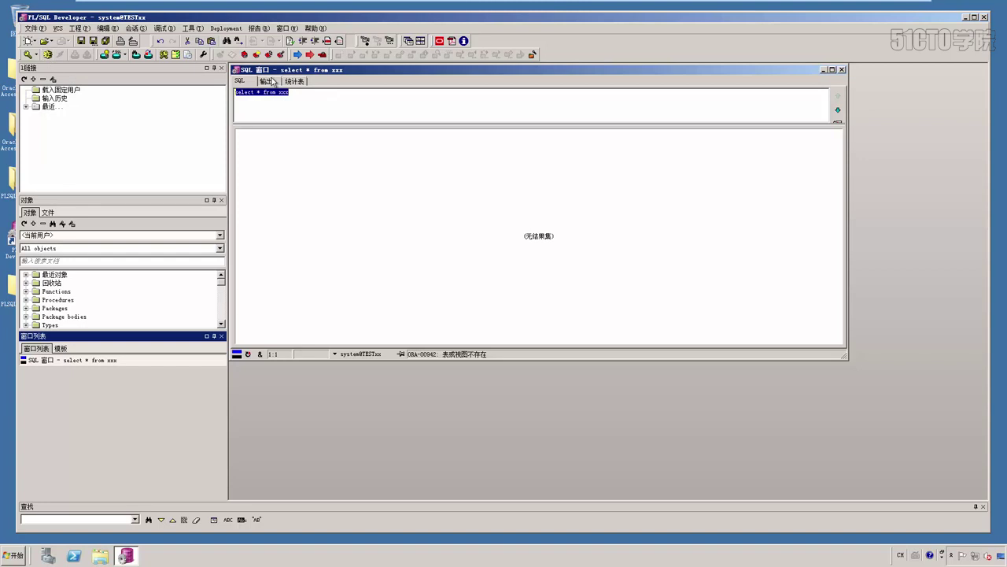
{"action": "left_click", "coordinate": [301, 95]}
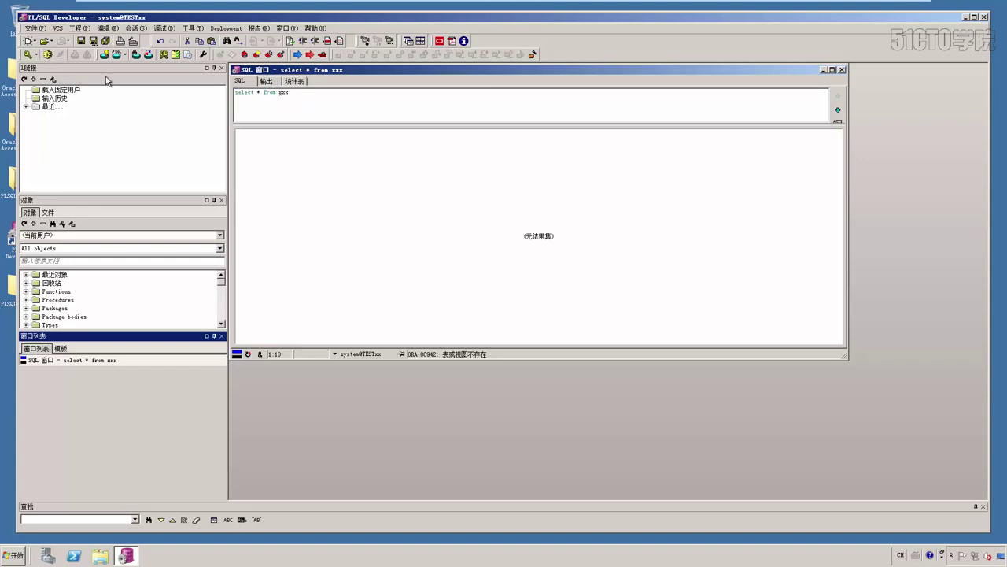
{"action": "left_click", "coordinate": [47, 55]}
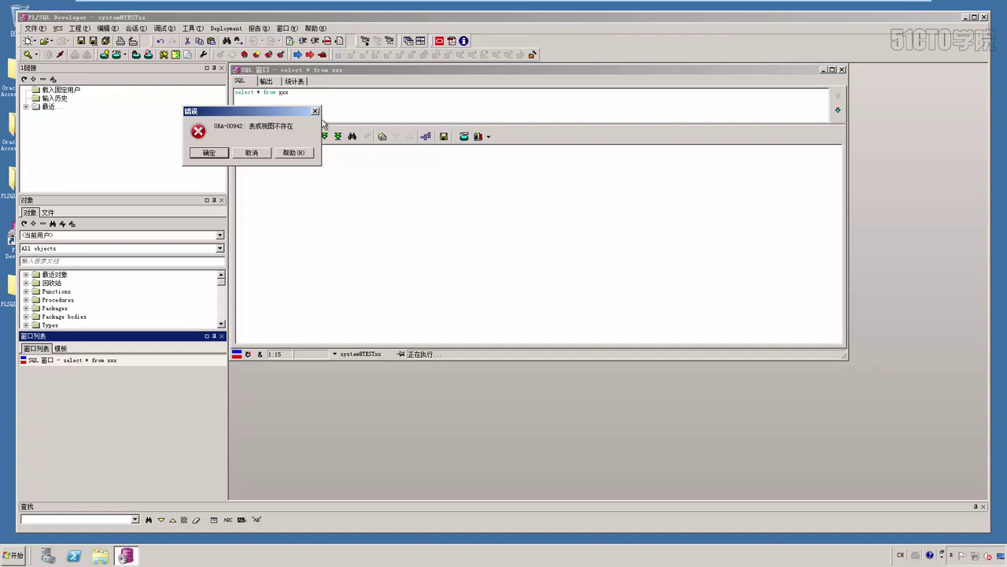
{"action": "left_click", "coordinate": [316, 111]}
{"action": "left_click", "coordinate": [308, 97]}
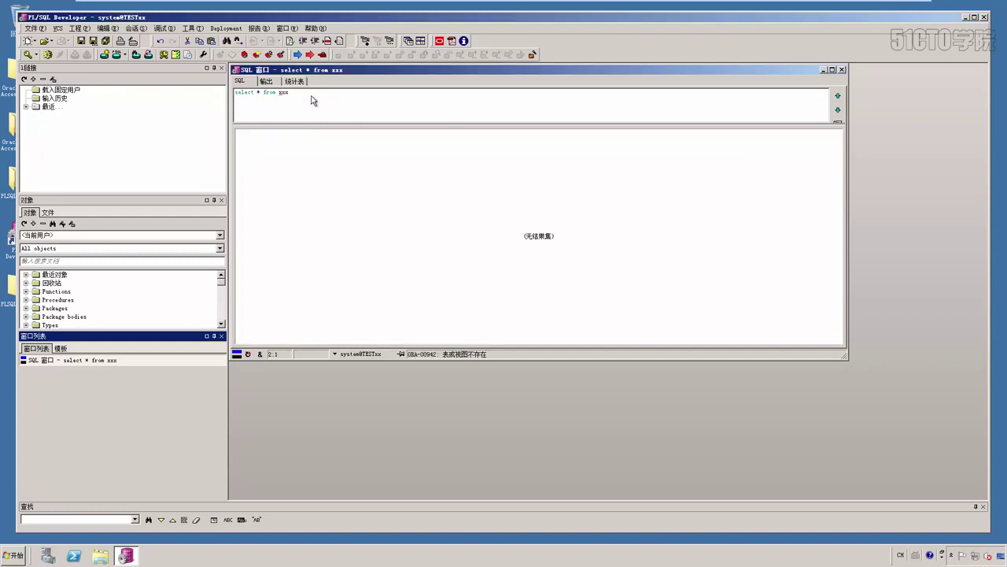
Step: Execute select * from nls_database_parameters on line 2, showing NLS_CHARACTERSET ZHS16GBK
{"action": "type", "text": "select * from nls_"}
{"action": "key", "text": "Down"}
{"action": "key", "text": "Return"}
{"action": "left_click_drag", "start_coordinate": [355, 102], "coordinate": [235, 100]}
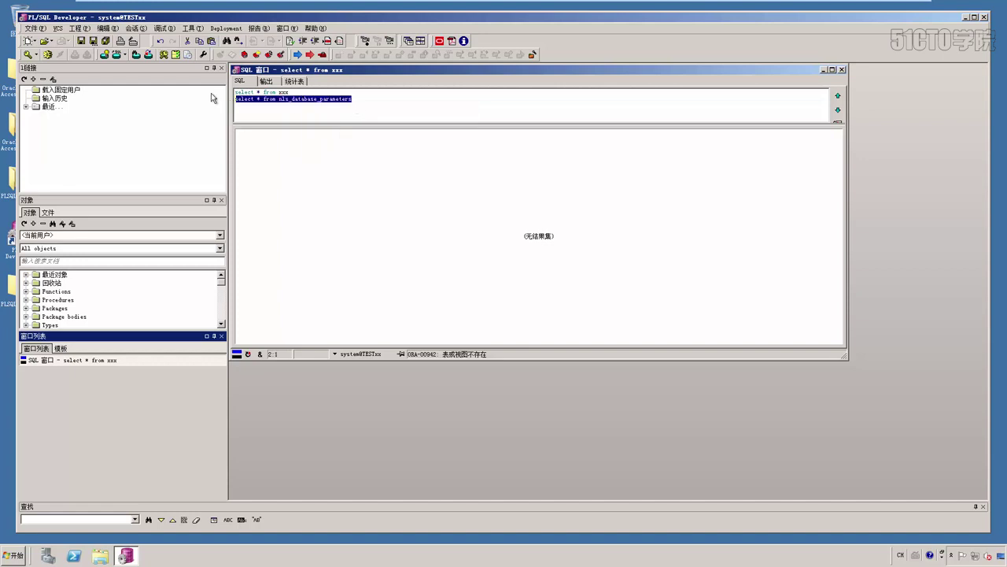
{"action": "left_click", "coordinate": [50, 55]}
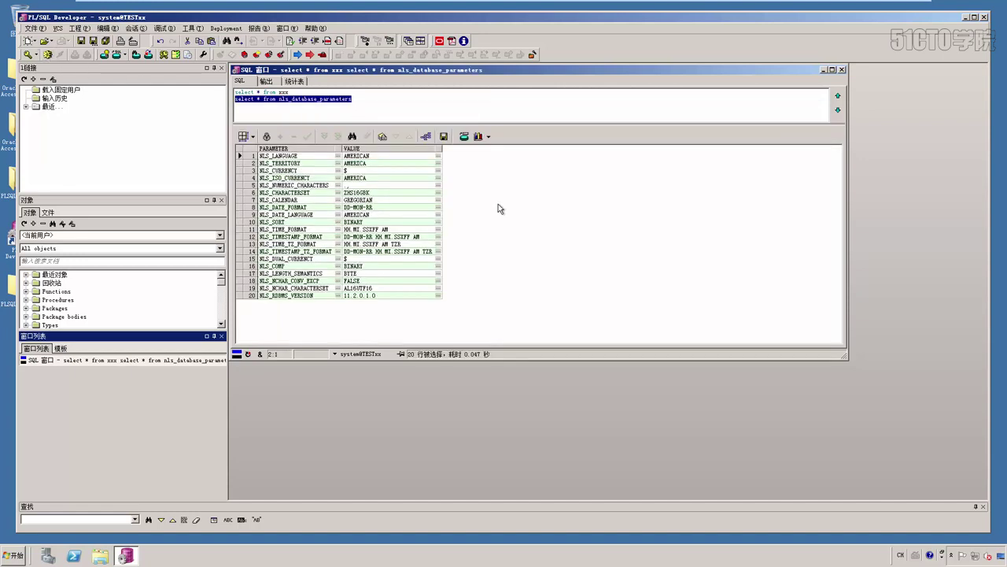
{"action": "left_click", "coordinate": [375, 156]}
{"action": "left_click", "coordinate": [372, 157]}
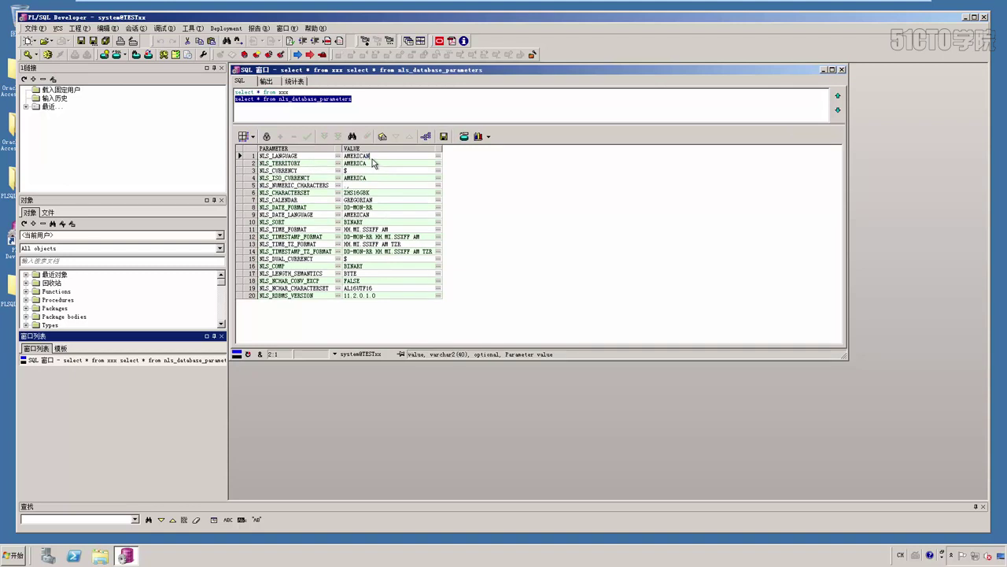
{"action": "double_click", "coordinate": [375, 162]}
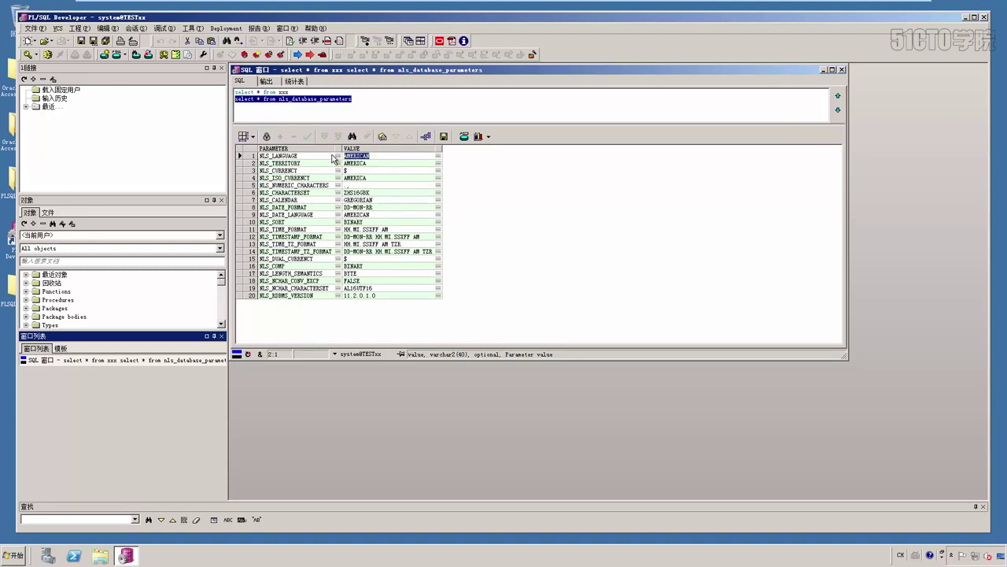
{"action": "left_click", "coordinate": [373, 164]}
{"action": "double_click", "coordinate": [361, 162]}
{"action": "left_click", "coordinate": [373, 166]}
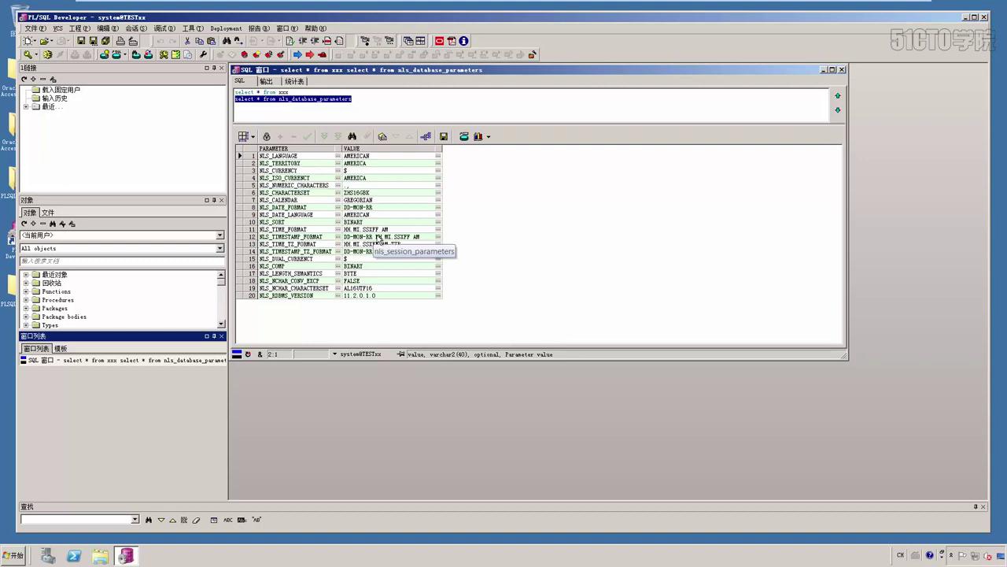
{"action": "key", "text": "F8"}
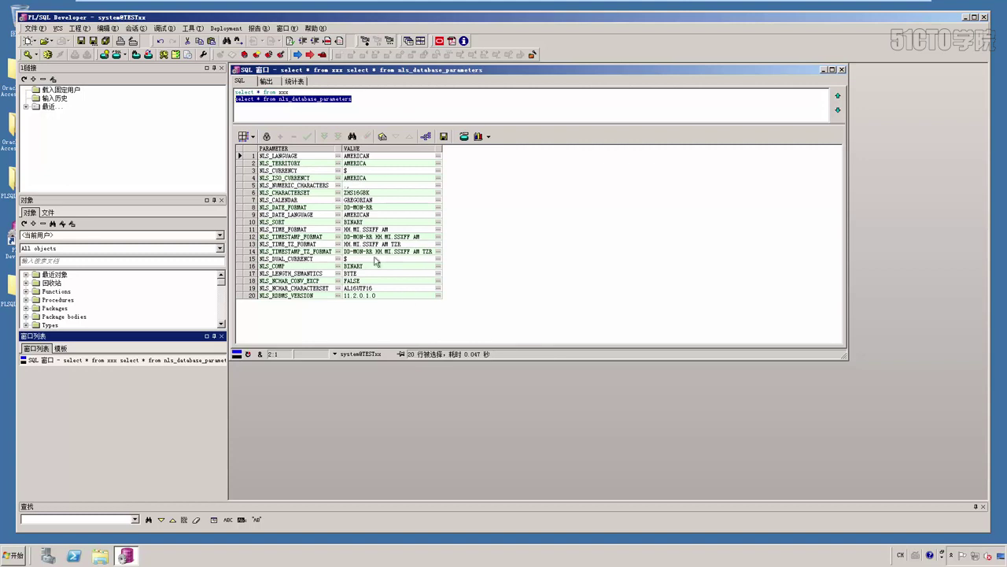
{"action": "left_click", "coordinate": [362, 103]}
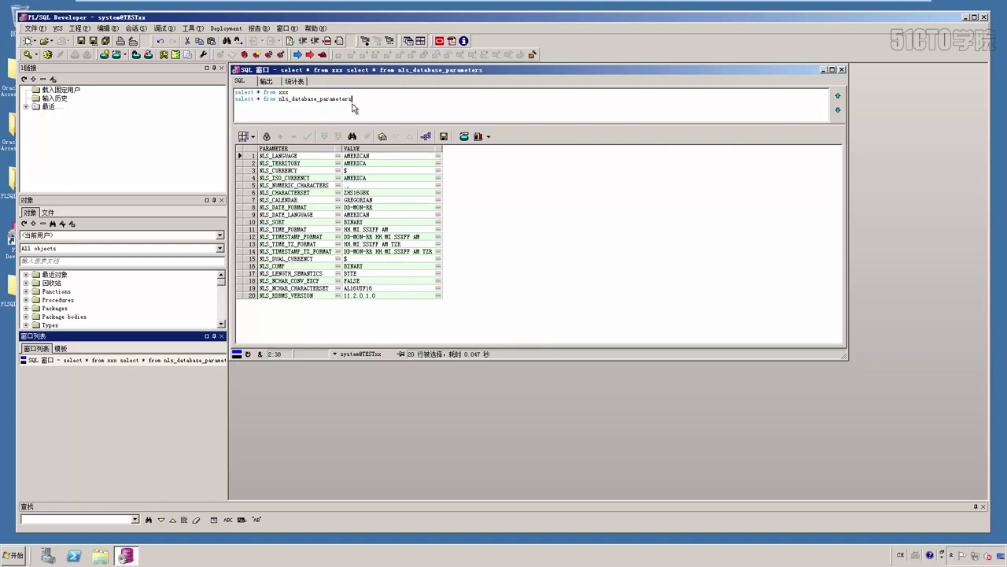
{"action": "left_click_drag", "start_coordinate": [352, 100], "coordinate": [232, 99]}
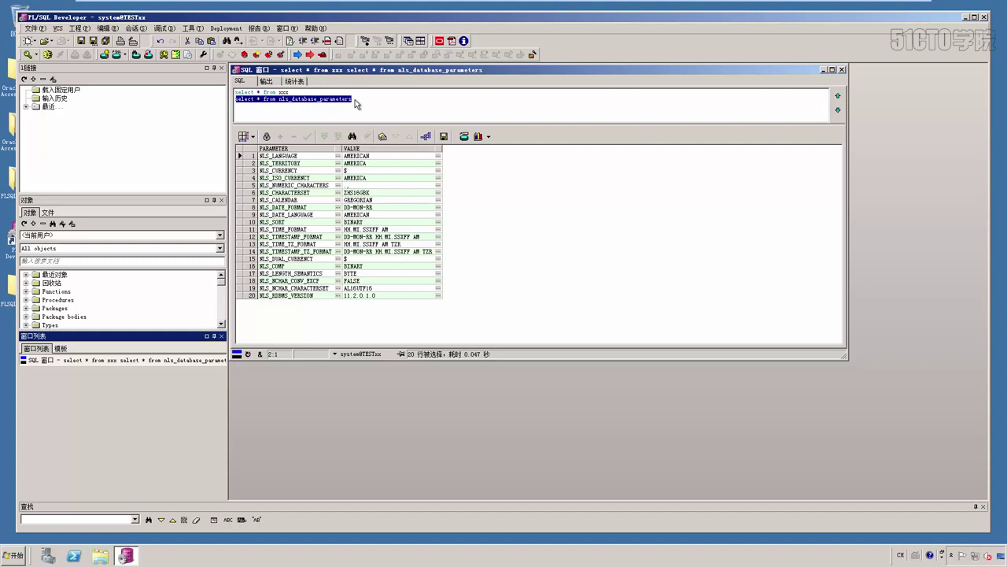
{"action": "left_click", "coordinate": [354, 193]}
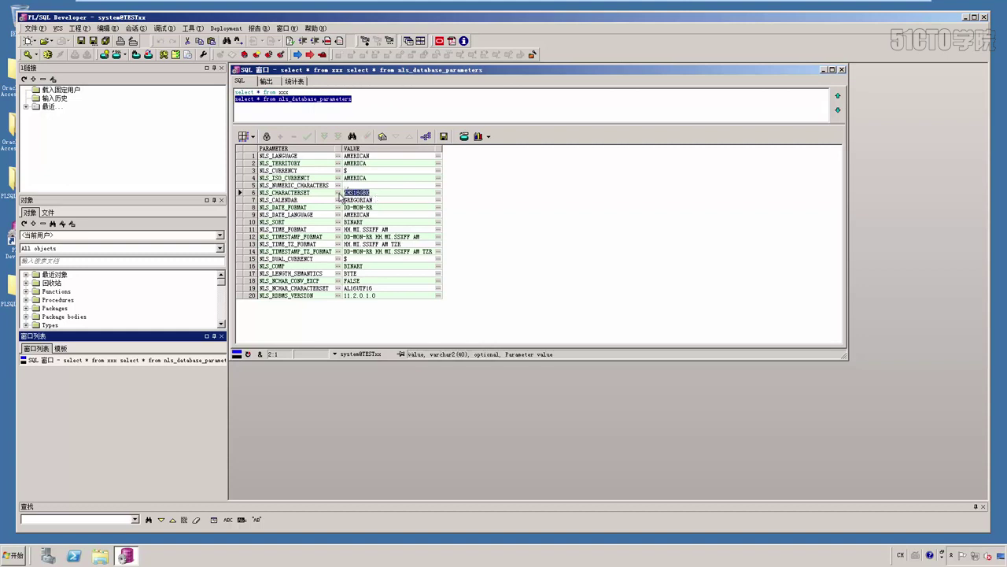
{"action": "left_click", "coordinate": [356, 157]}
{"action": "left_click", "coordinate": [370, 171]}
{"action": "mouse_move", "coordinate": [825, 6]}
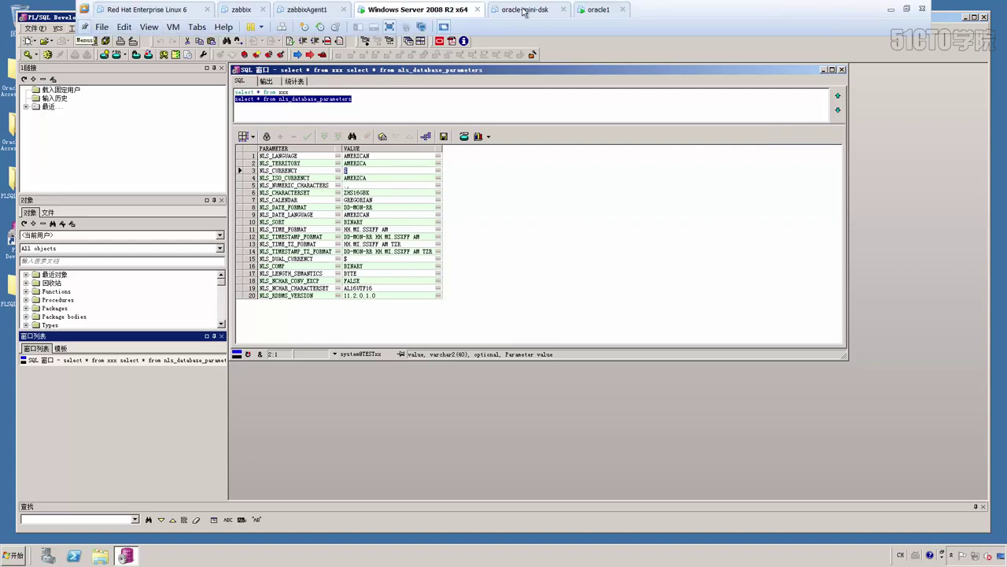
Step: Switch to the oracle1 VM, unlock the desktop with the password, and clear the terminal
{"action": "left_click", "coordinate": [592, 10]}
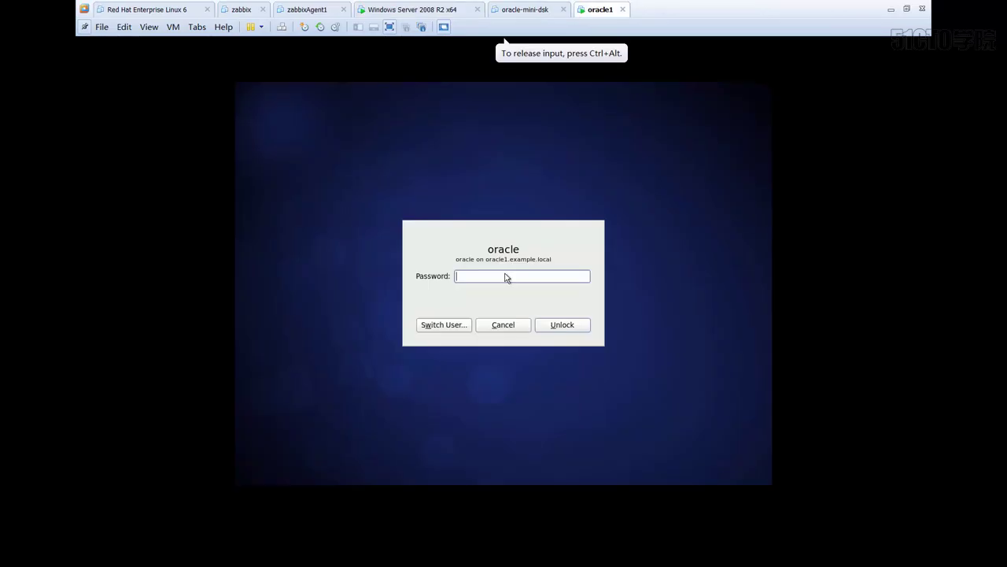
{"action": "key", "text": "Return"}
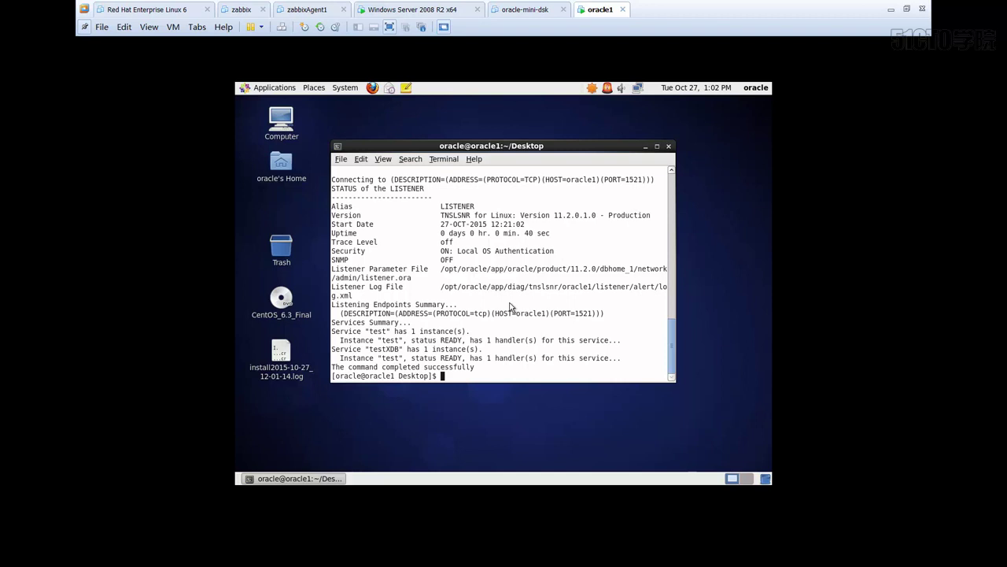
{"action": "type", "text": "d"}
{"action": "type", "text": "le"}
{"action": "type", "text": "ar"}
{"action": "key", "text": "Return"}
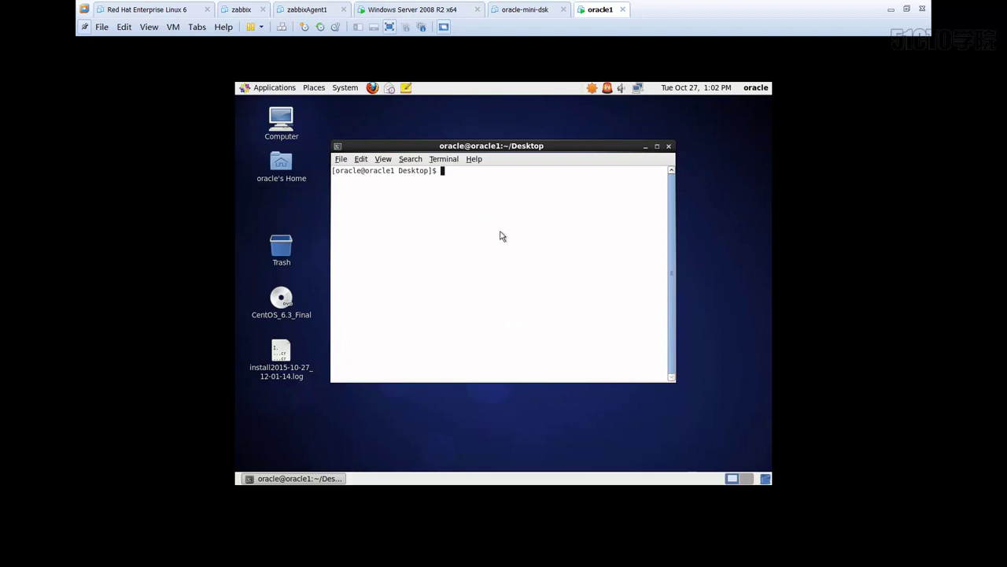
Step: Run dbca in the terminal to launch the Database Configuration Assistant
{"action": "type", "text": "dbca"}
{"action": "left_click_drag", "start_coordinate": [438, 170], "coordinate": [343, 171]}
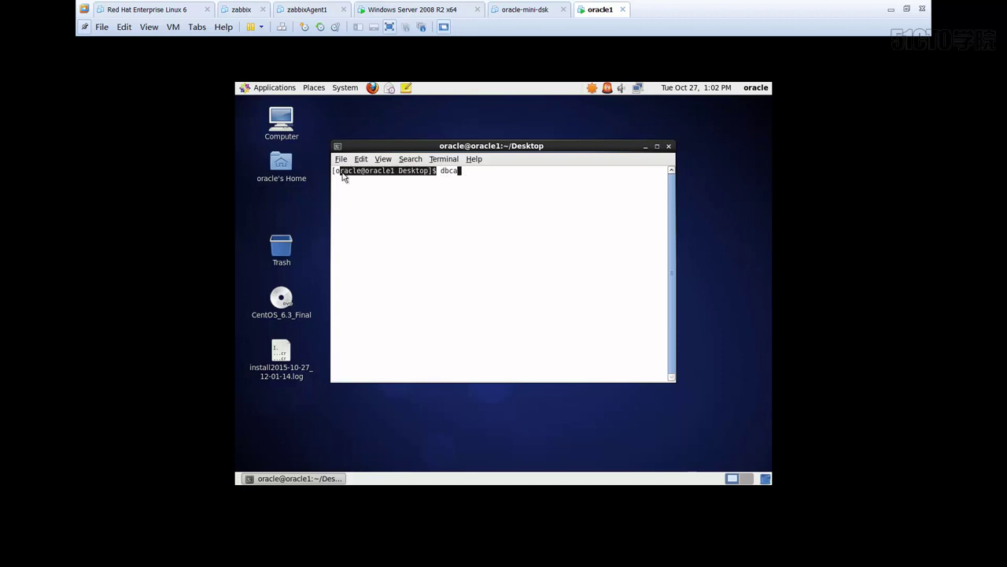
{"action": "left_click", "coordinate": [360, 171]}
{"action": "right_click", "coordinate": [341, 169]}
{"action": "key", "text": "Escape"}
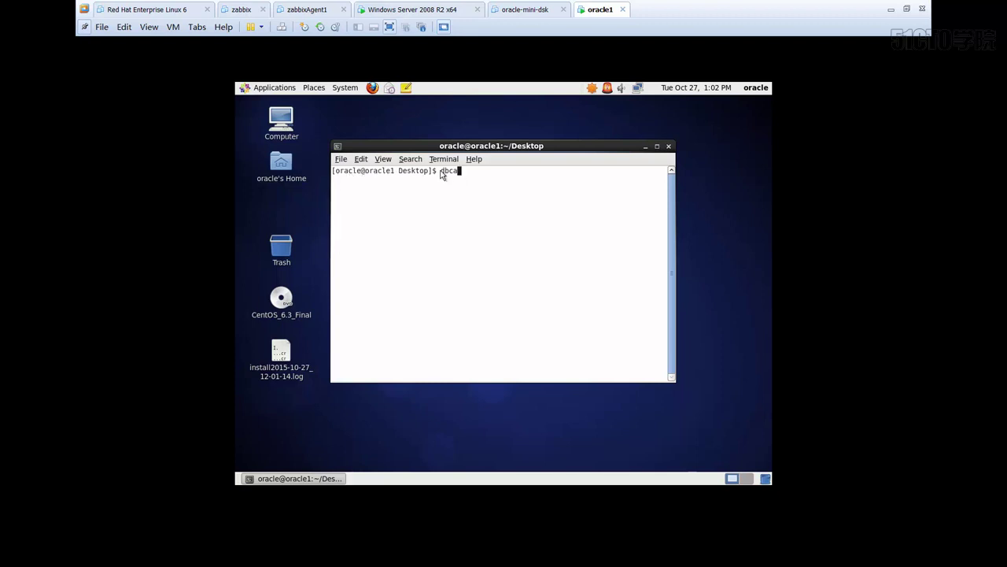
{"action": "key", "text": "Return"}
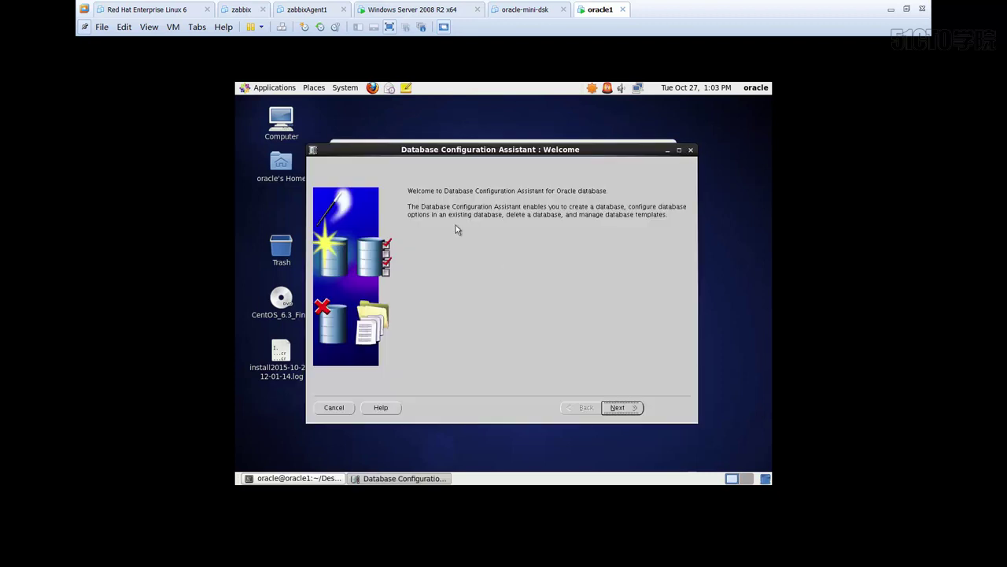
Step: Choose the Custom Database template, enter the database name, and turn off Enterprise Manager
{"action": "left_click", "coordinate": [626, 411]}
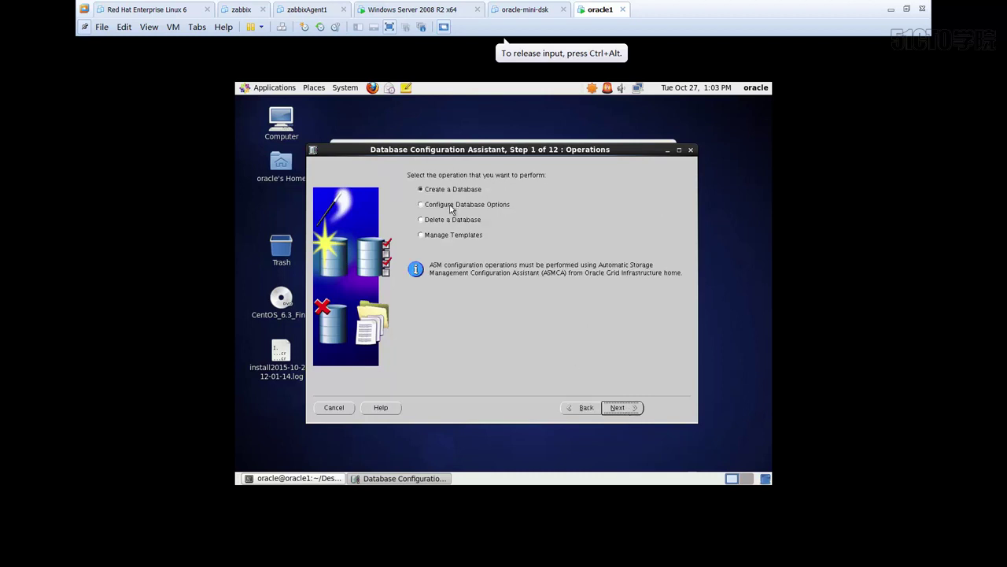
{"action": "left_click", "coordinate": [619, 409]}
{"action": "left_click", "coordinate": [425, 237]}
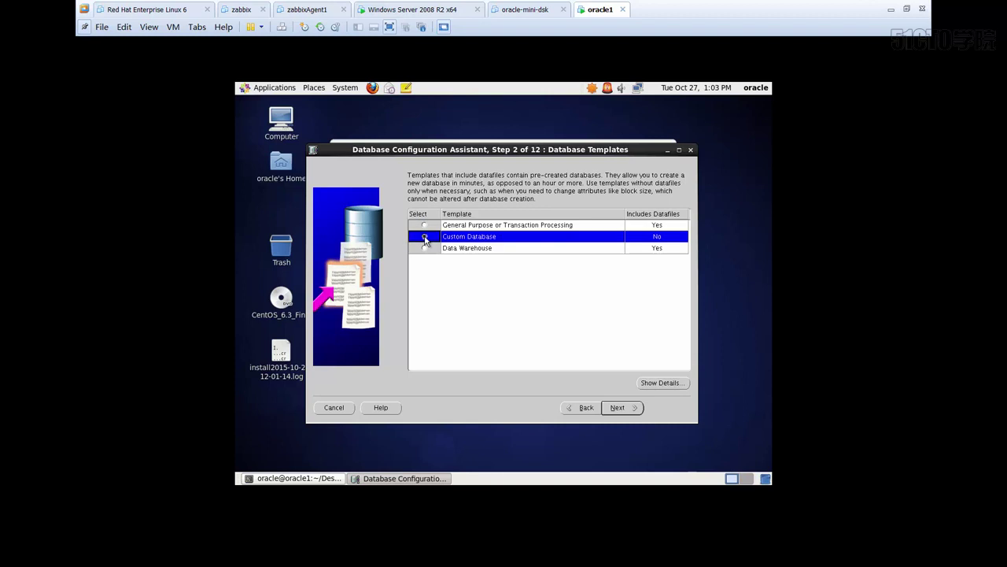
{"action": "left_click", "coordinate": [617, 408]}
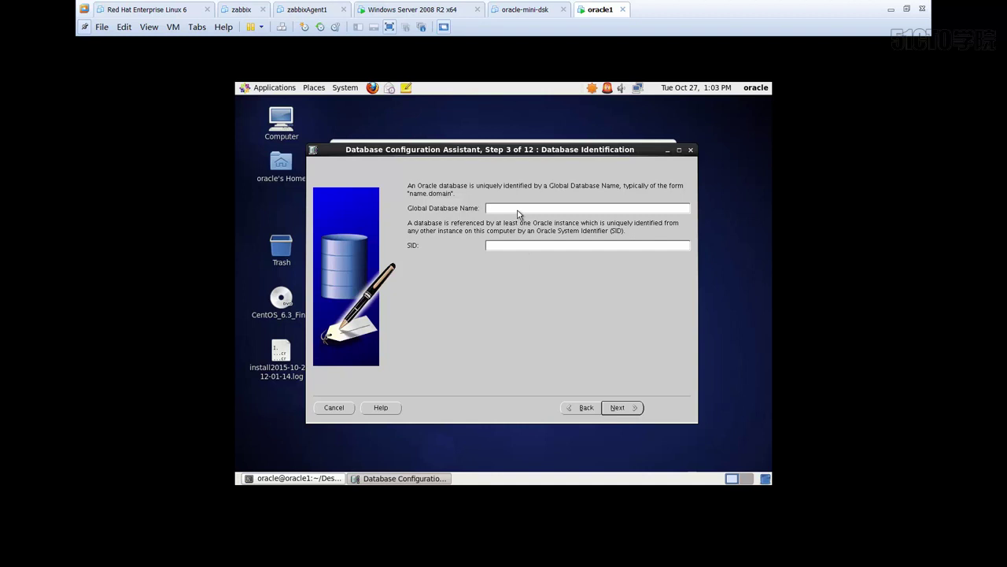
{"action": "type", "text": "test2"}
{"action": "left_click", "coordinate": [614, 408]}
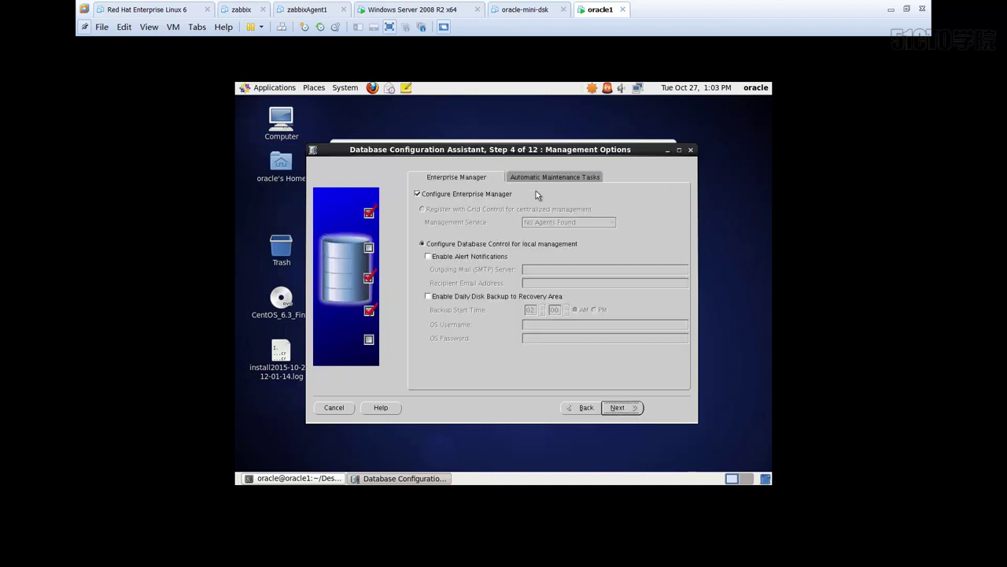
{"action": "left_click", "coordinate": [498, 195]}
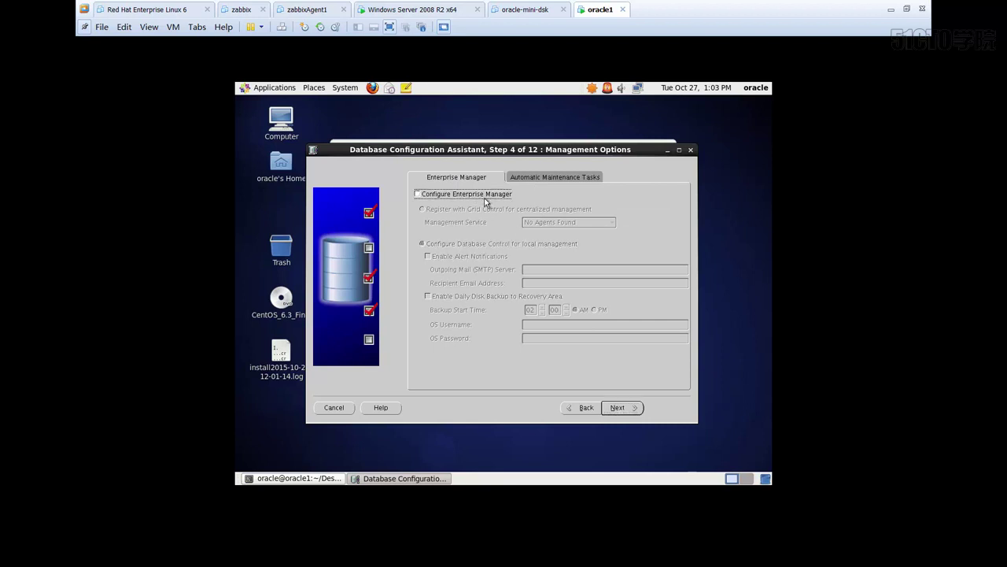
{"action": "left_click", "coordinate": [618, 408]}
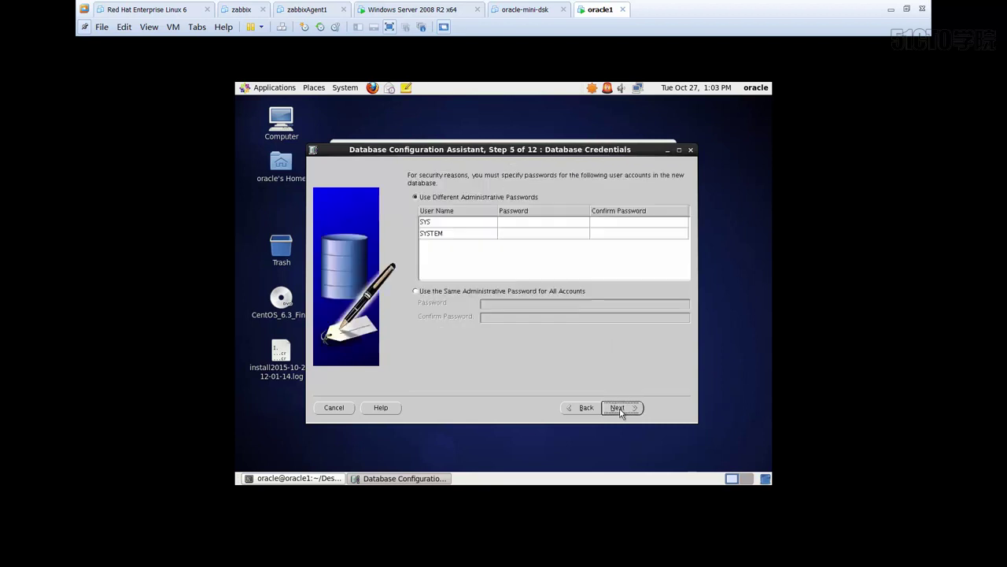
Step: Use one shared password for all administrative accounts and accept the weak-password warning
{"action": "left_click", "coordinate": [443, 292]}
{"action": "left_click", "coordinate": [520, 307]}
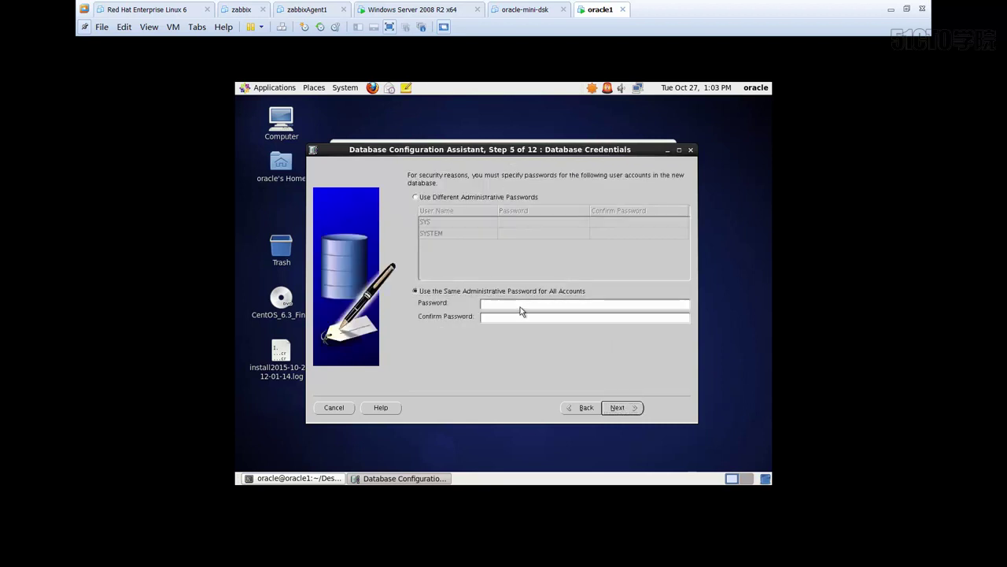
{"action": "key", "text": "Tab"}
{"action": "left_click_drag", "start_coordinate": [523, 306], "coordinate": [464, 299]}
{"action": "key", "text": "Tab"}
{"action": "left_click", "coordinate": [638, 404]}
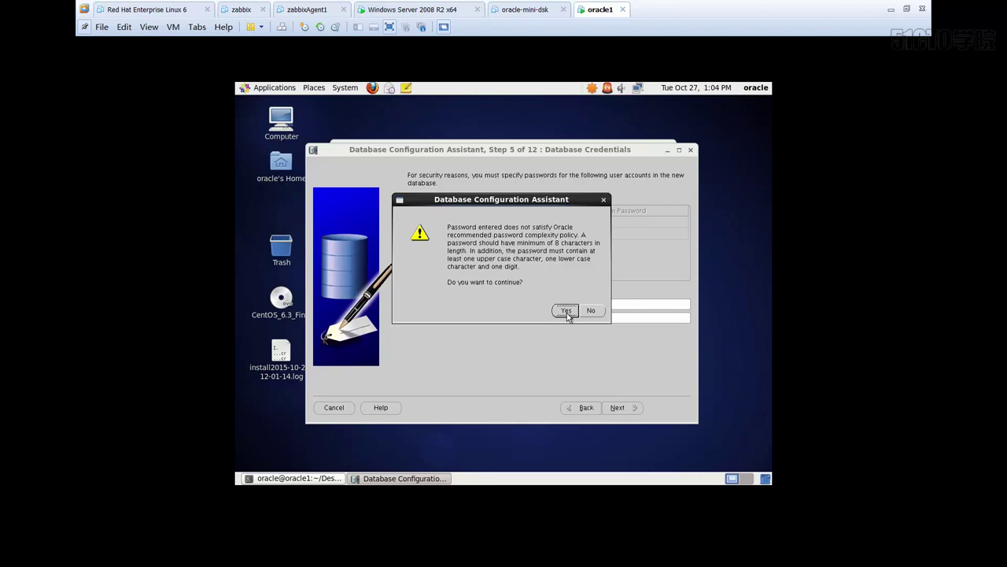
{"action": "left_click", "coordinate": [567, 311]}
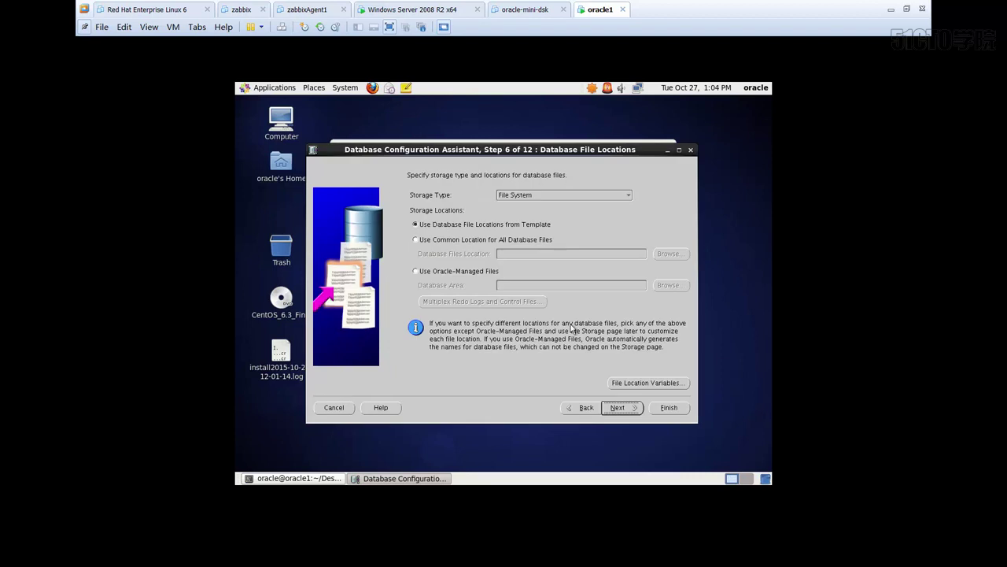
Step: Skip the file locations, recovery and content steps to reach the character set options
{"action": "left_click", "coordinate": [620, 407]}
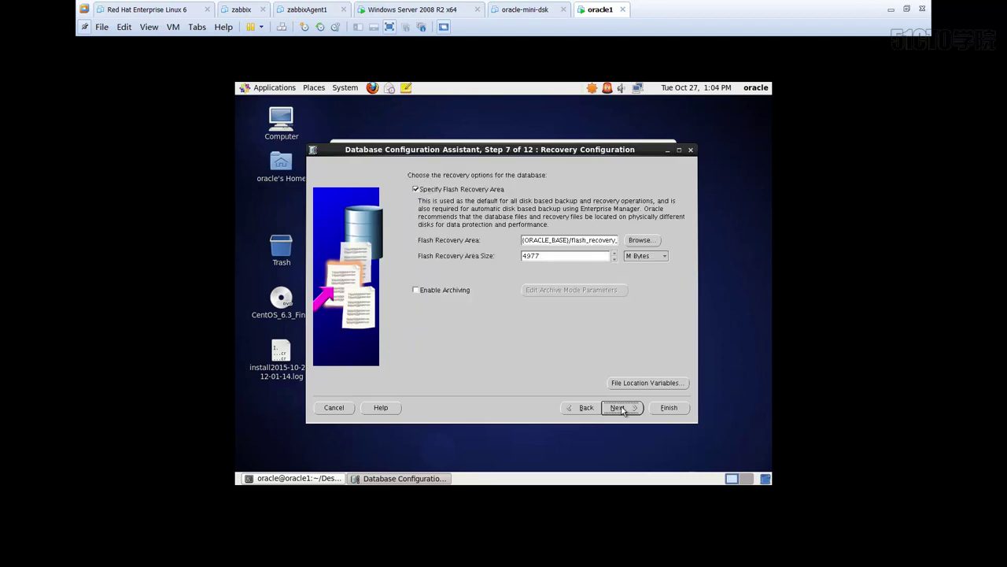
{"action": "left_click", "coordinate": [616, 408]}
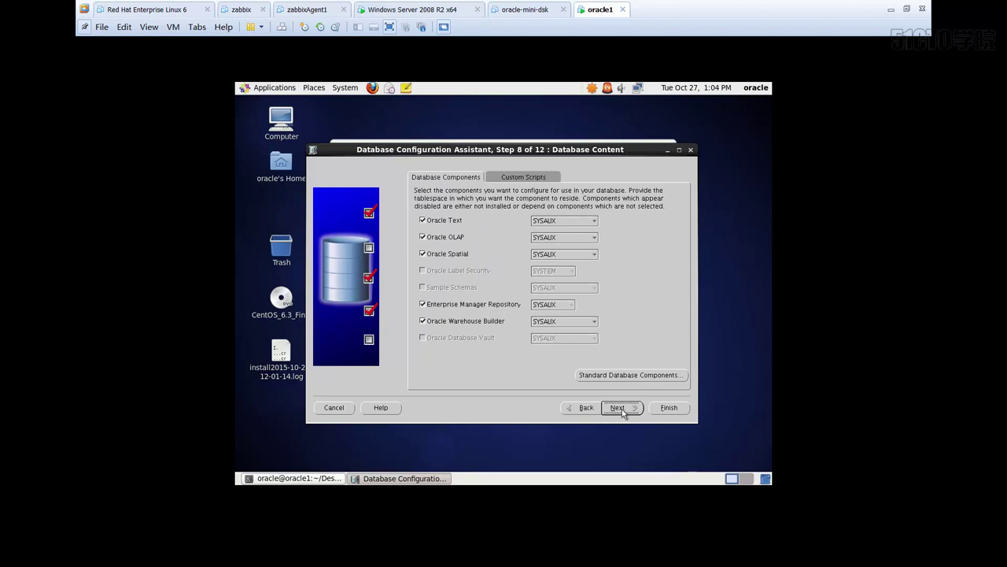
{"action": "left_click", "coordinate": [622, 407]}
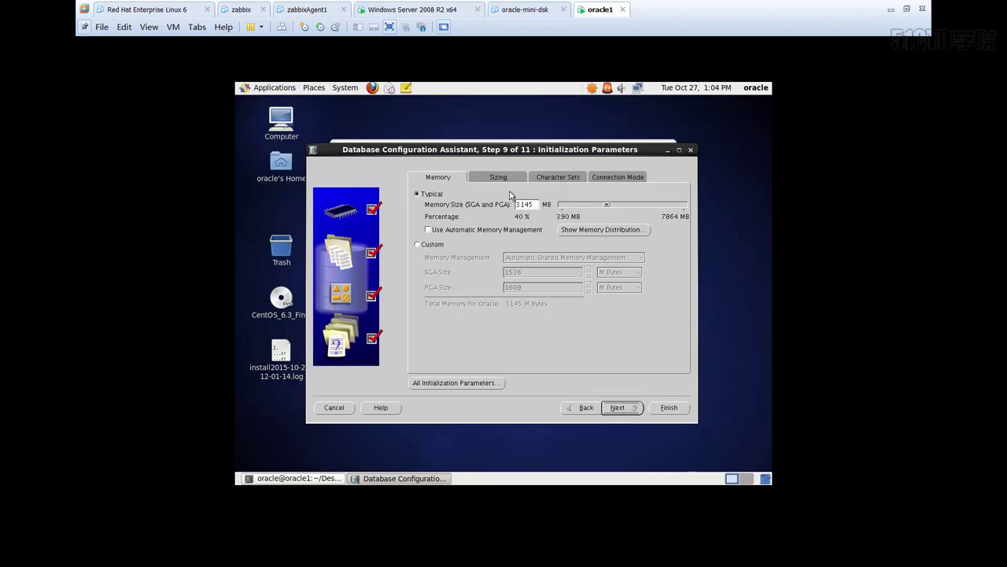
{"action": "left_click", "coordinate": [561, 178]}
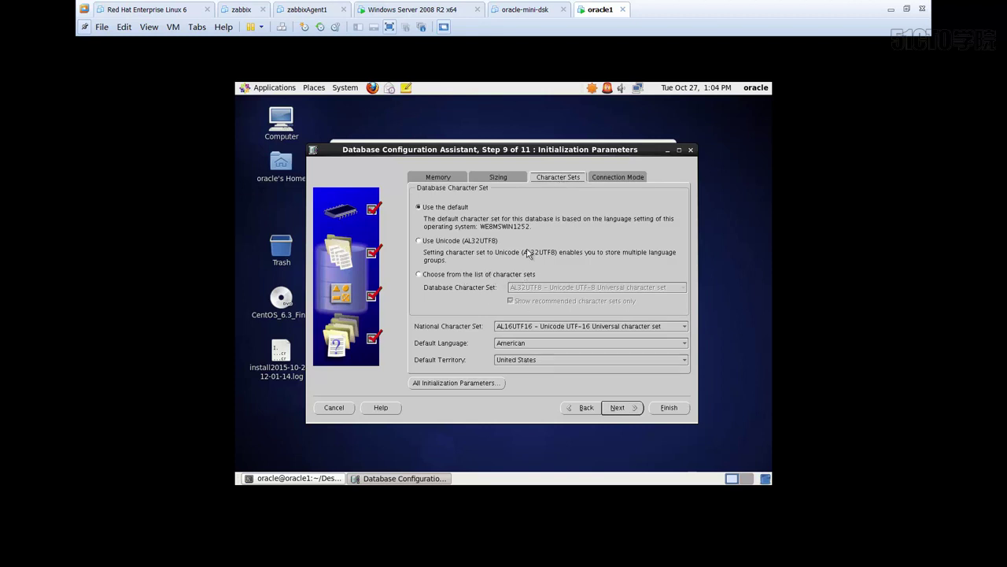
Step: Choose ZHS16GBK from the list as the database character set
{"action": "left_click_drag", "start_coordinate": [560, 156], "coordinate": [562, 159]}
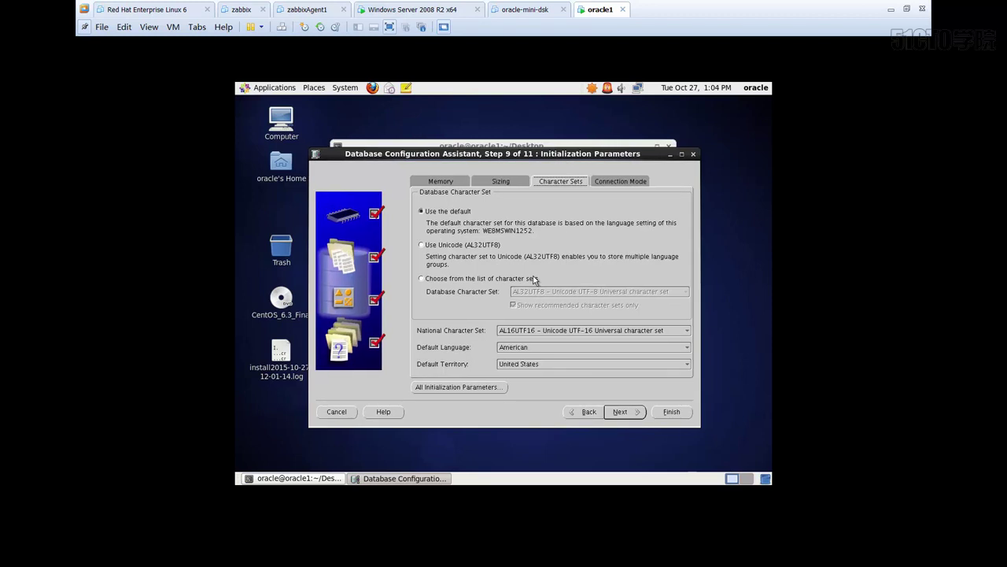
{"action": "left_click", "coordinate": [461, 278]}
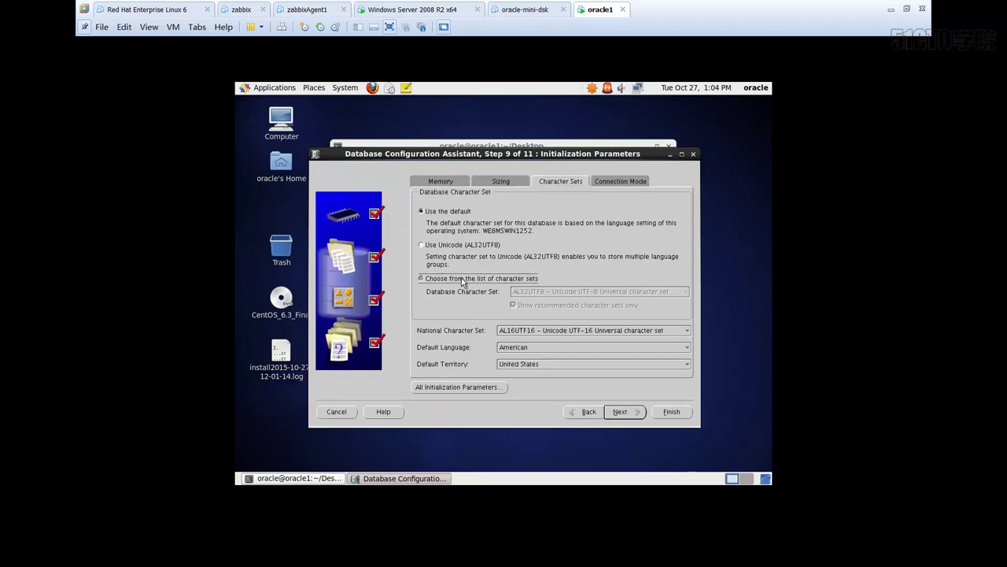
{"action": "left_click", "coordinate": [463, 213]}
{"action": "left_click", "coordinate": [455, 280]}
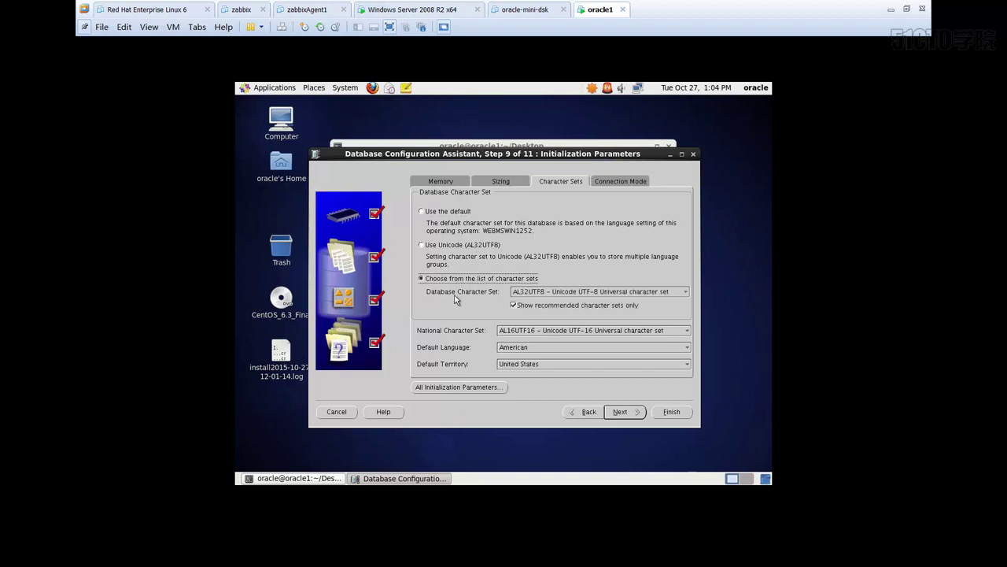
{"action": "left_click", "coordinate": [569, 293]}
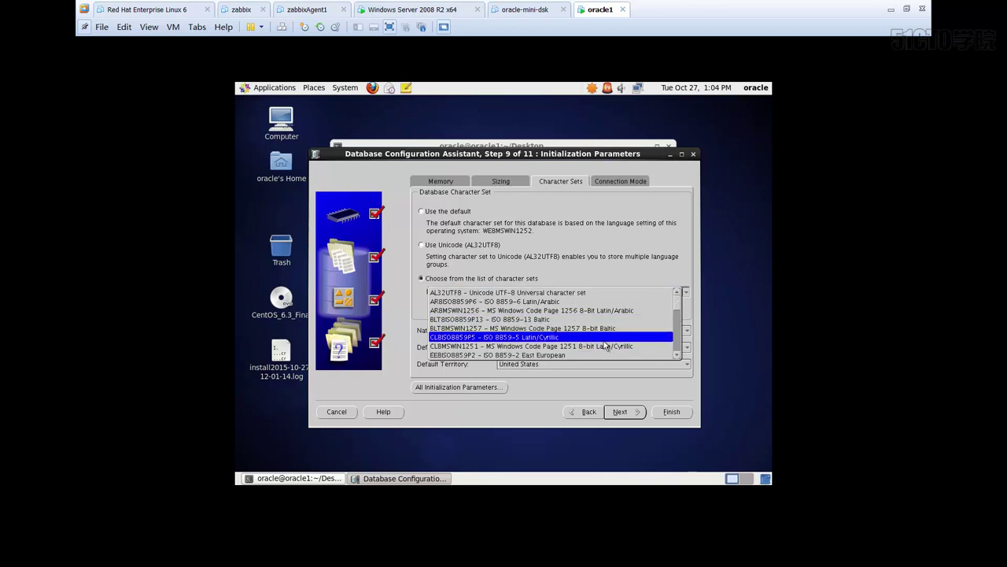
{"action": "key", "text": "z"}
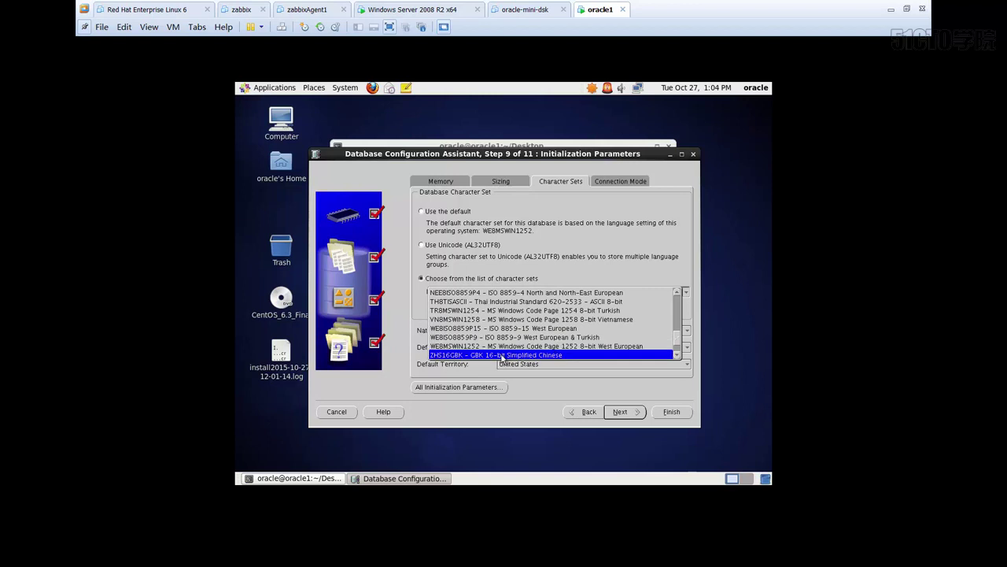
{"action": "left_click", "coordinate": [502, 356]}
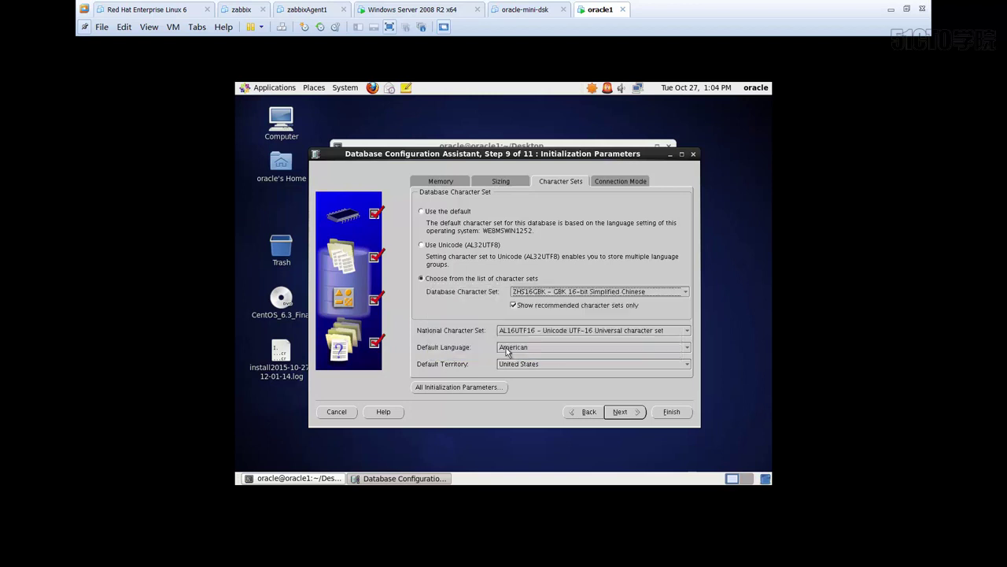
Step: Set default language Simplified Chinese and territory China, keeping AL16UTF16 as national character set
{"action": "left_click", "coordinate": [563, 345]}
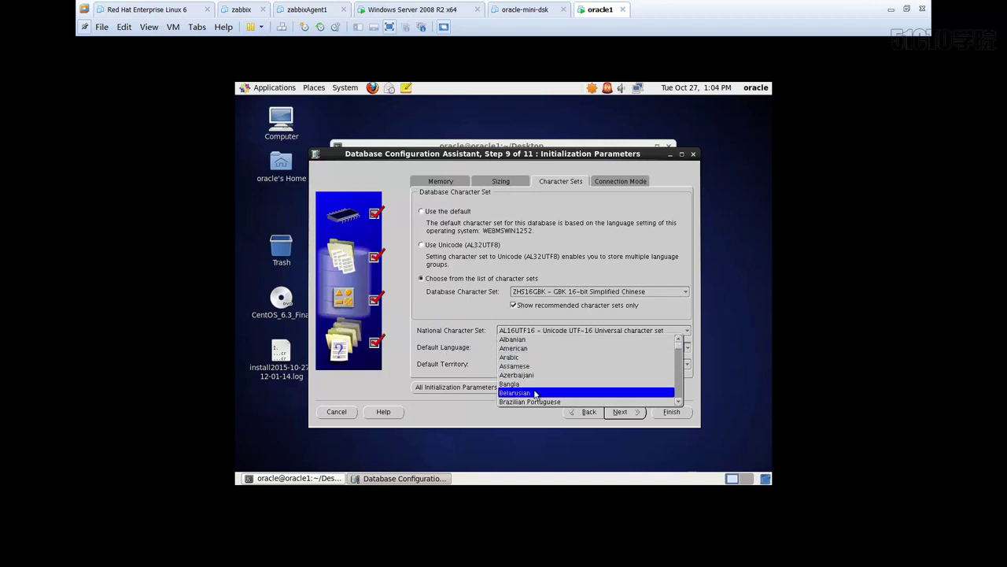
{"action": "scroll", "coordinate": [534, 397], "scroll_direction": "down", "scroll_amount": 15}
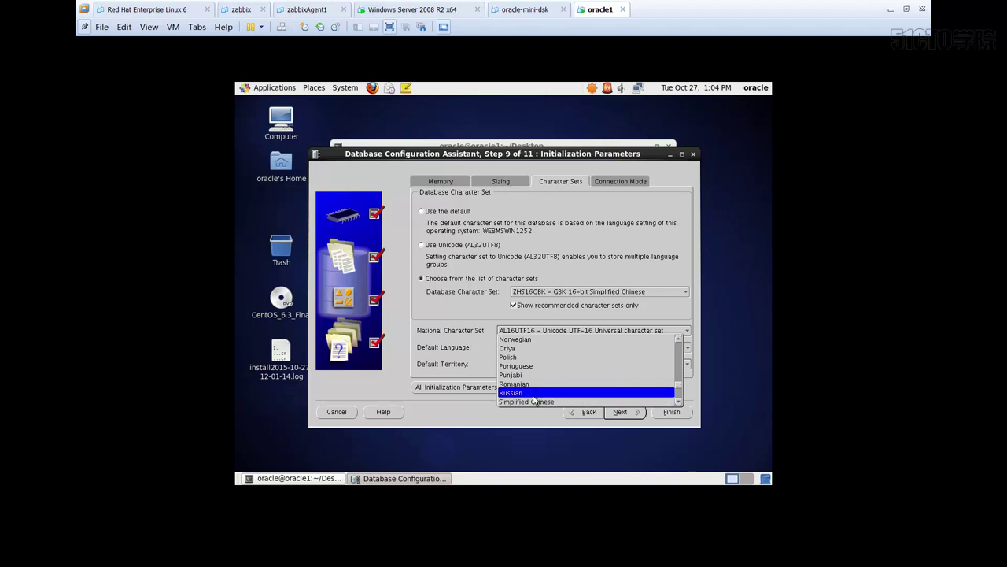
{"action": "left_click", "coordinate": [532, 403]}
{"action": "left_click", "coordinate": [532, 363]}
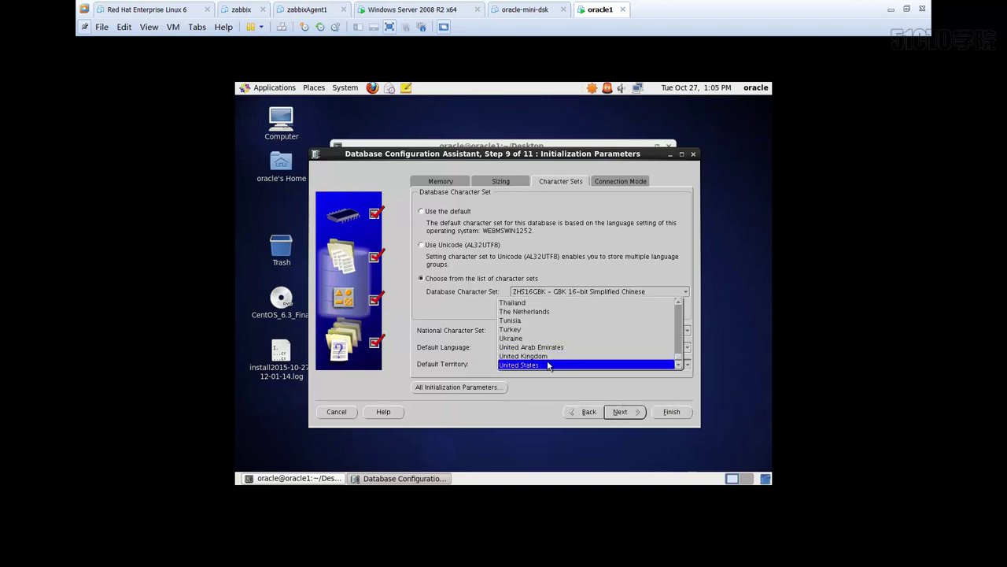
{"action": "key", "text": "c"}
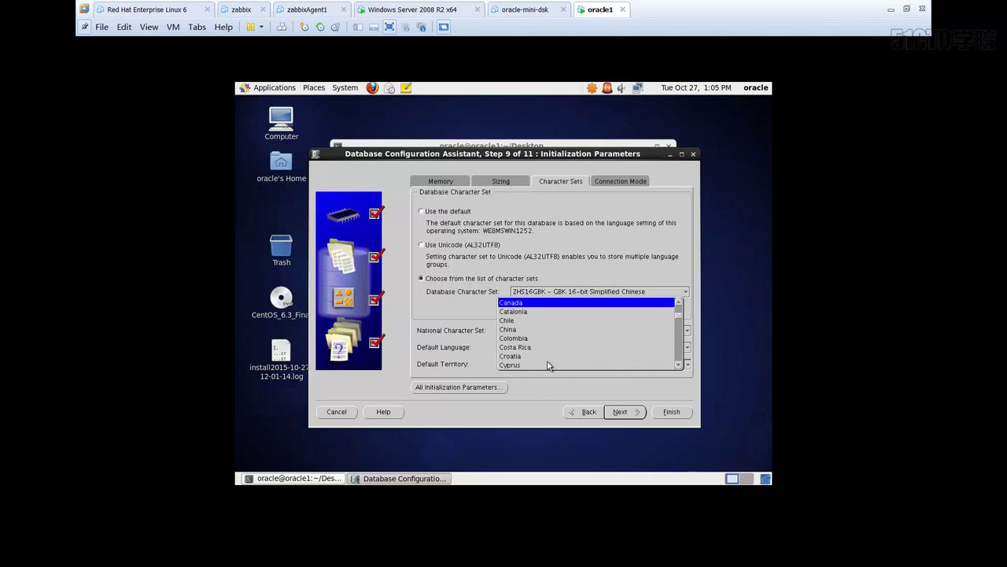
{"action": "left_click", "coordinate": [525, 329]}
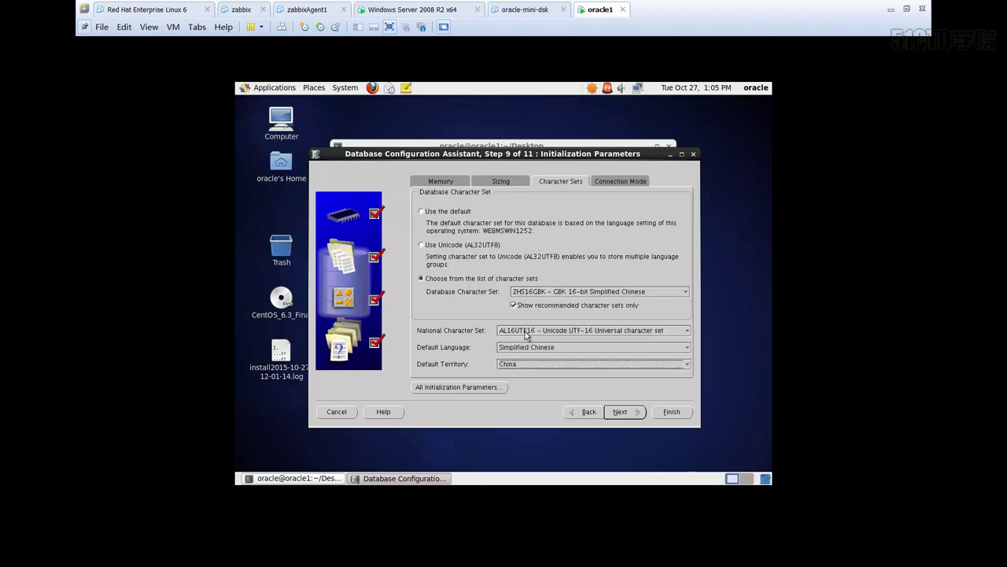
{"action": "left_click", "coordinate": [600, 333]}
{"action": "left_click", "coordinate": [600, 331]}
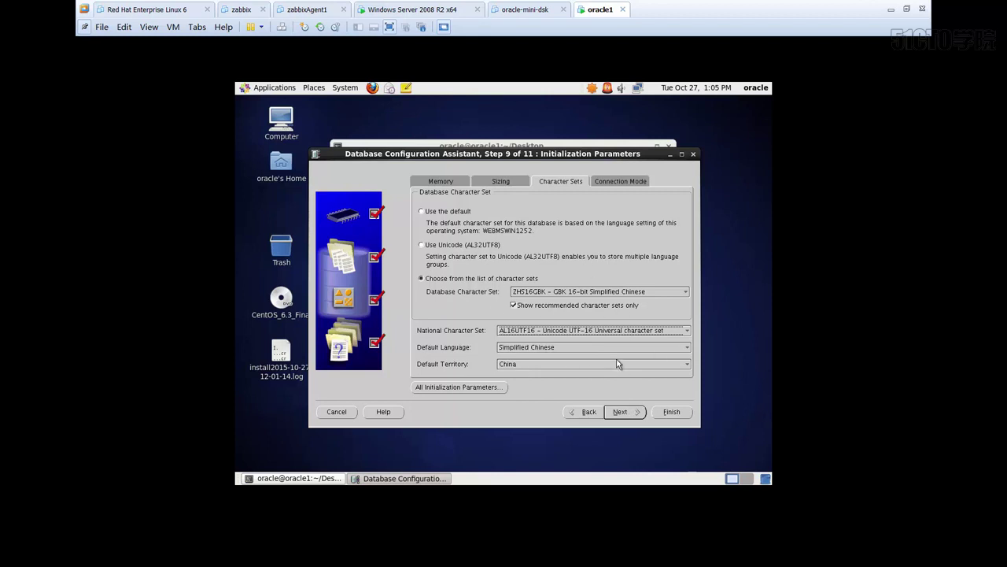
Step: Advance past the storage and creation options steps and finish to show the summary
{"action": "left_click", "coordinate": [626, 412]}
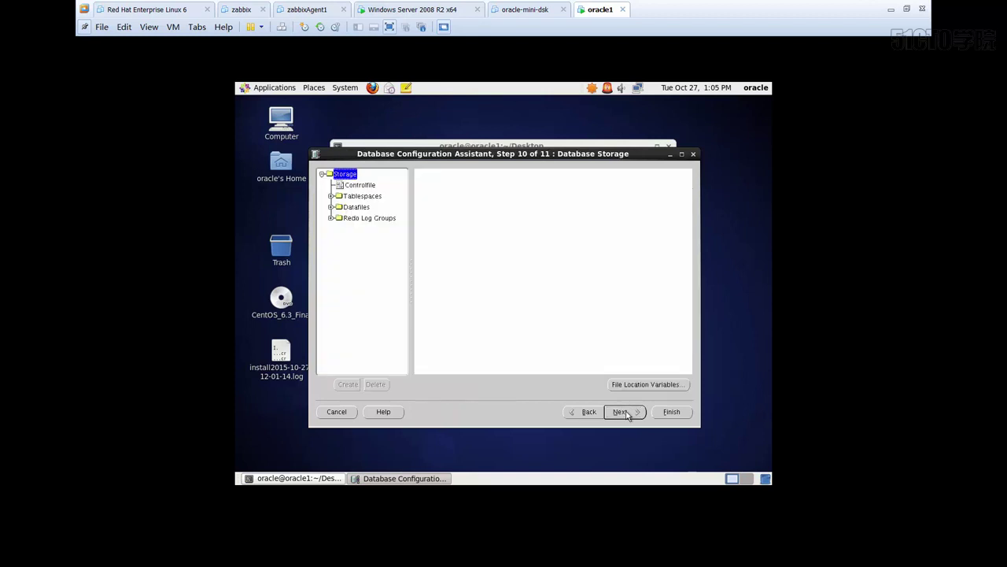
{"action": "left_click", "coordinate": [627, 413]}
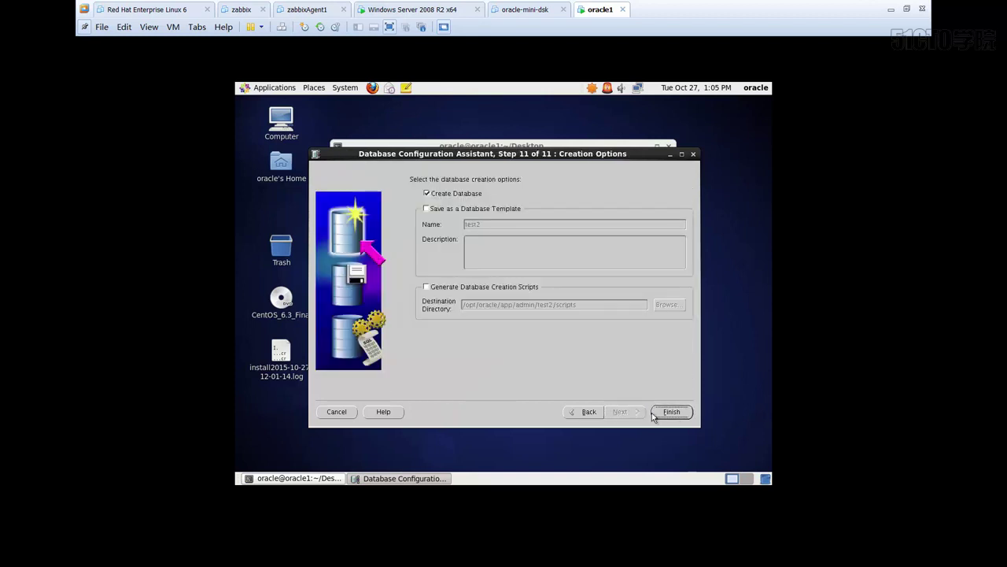
{"action": "left_click", "coordinate": [654, 415]}
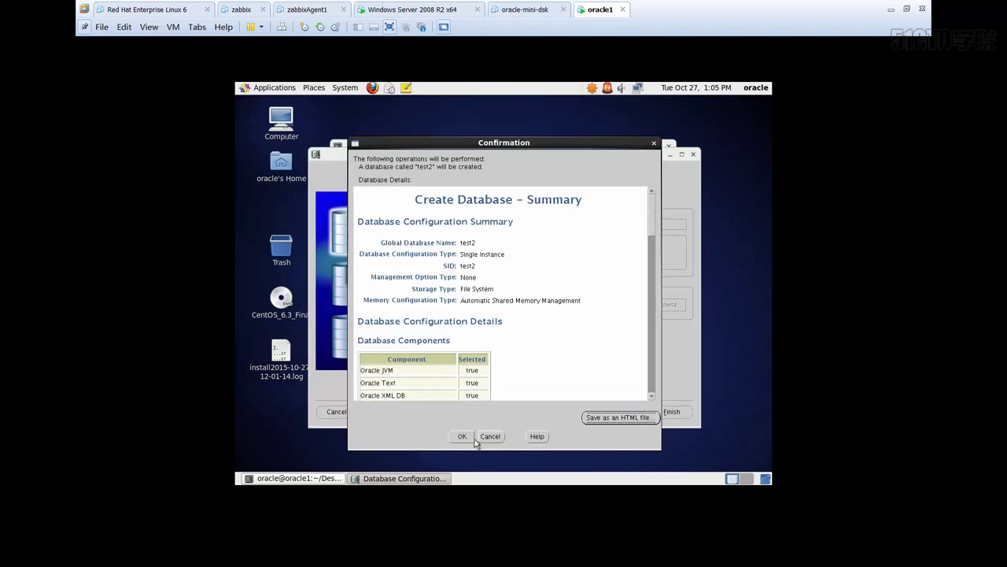